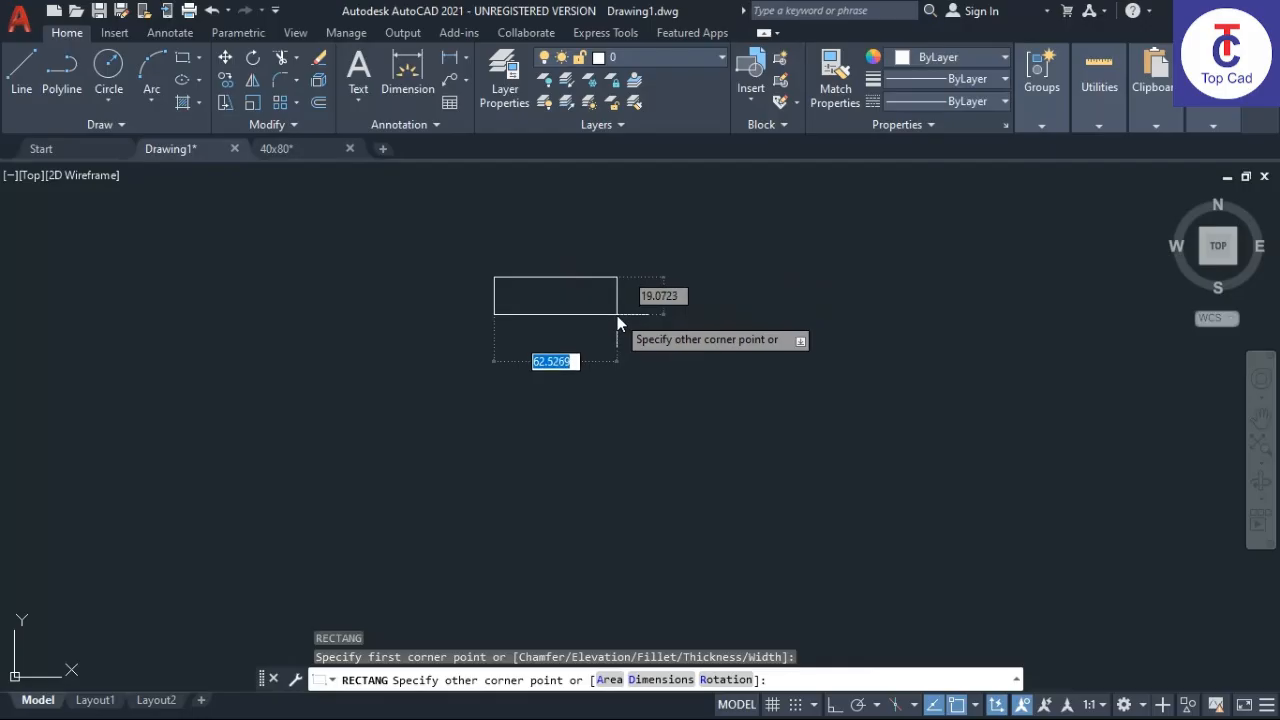
# - Draw a horizontal rectangle about 63 by 19 units and a separate upright rectangle just beyond its lower-right corner
pyautogui.click(617, 315)
pyautogui.press('Return')
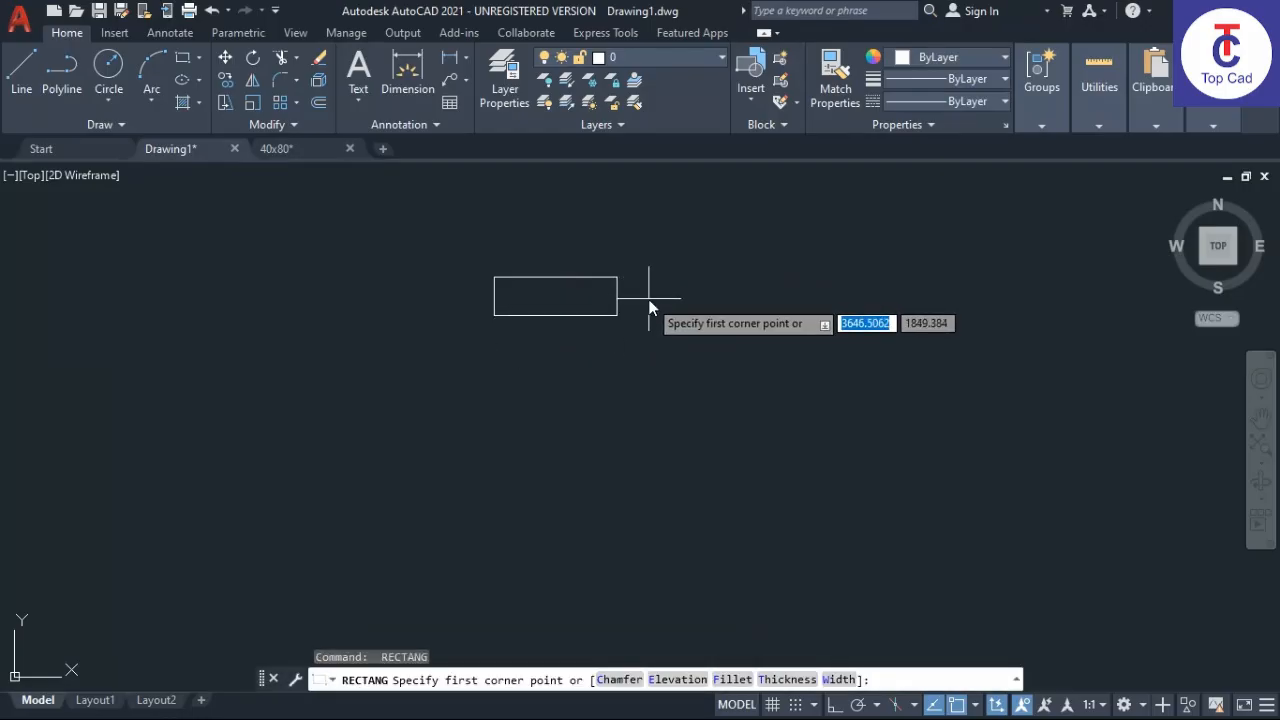
pyautogui.click(649, 298)
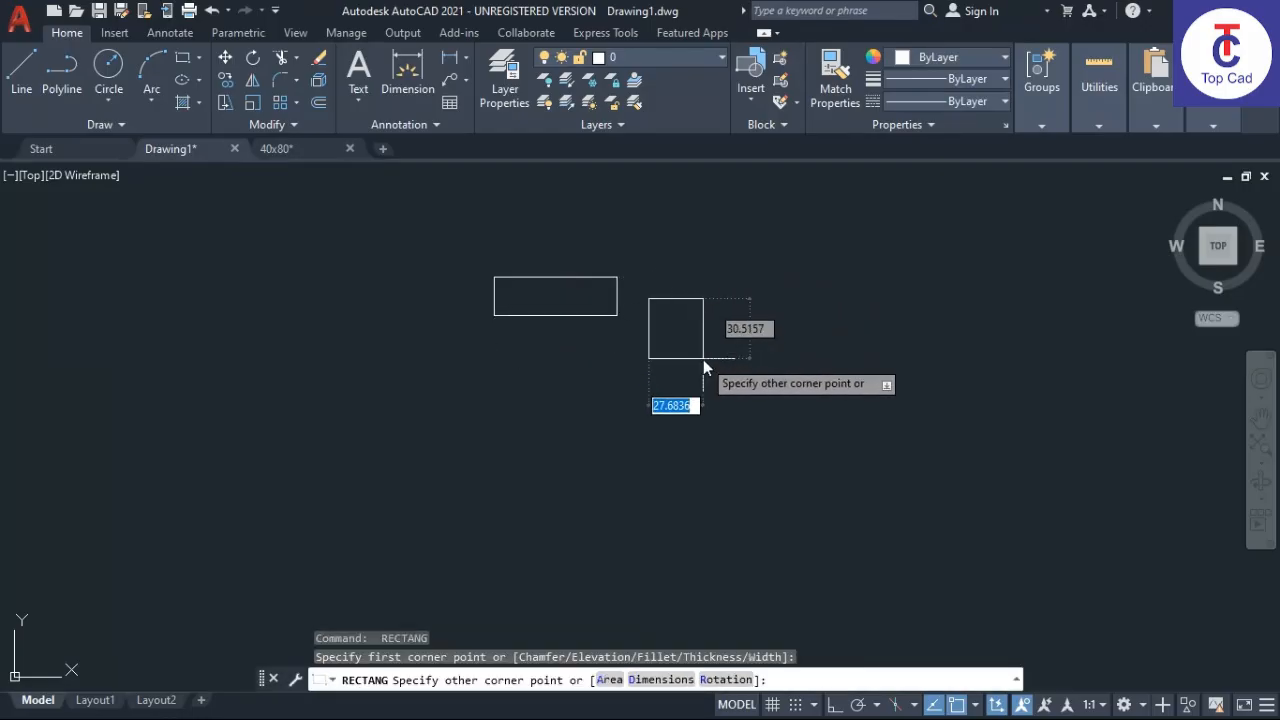
pyautogui.click(693, 405)
pyautogui.press('Return')
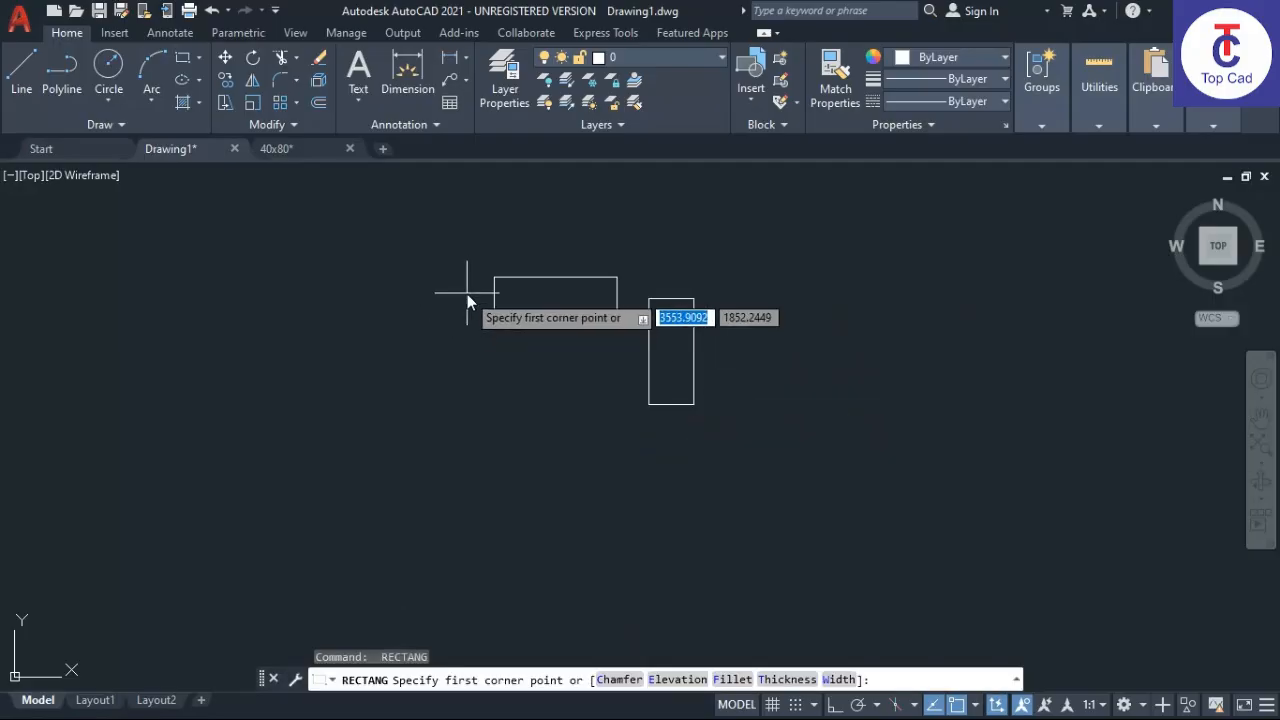
pyautogui.press('Escape')
pyautogui.click(722, 280)
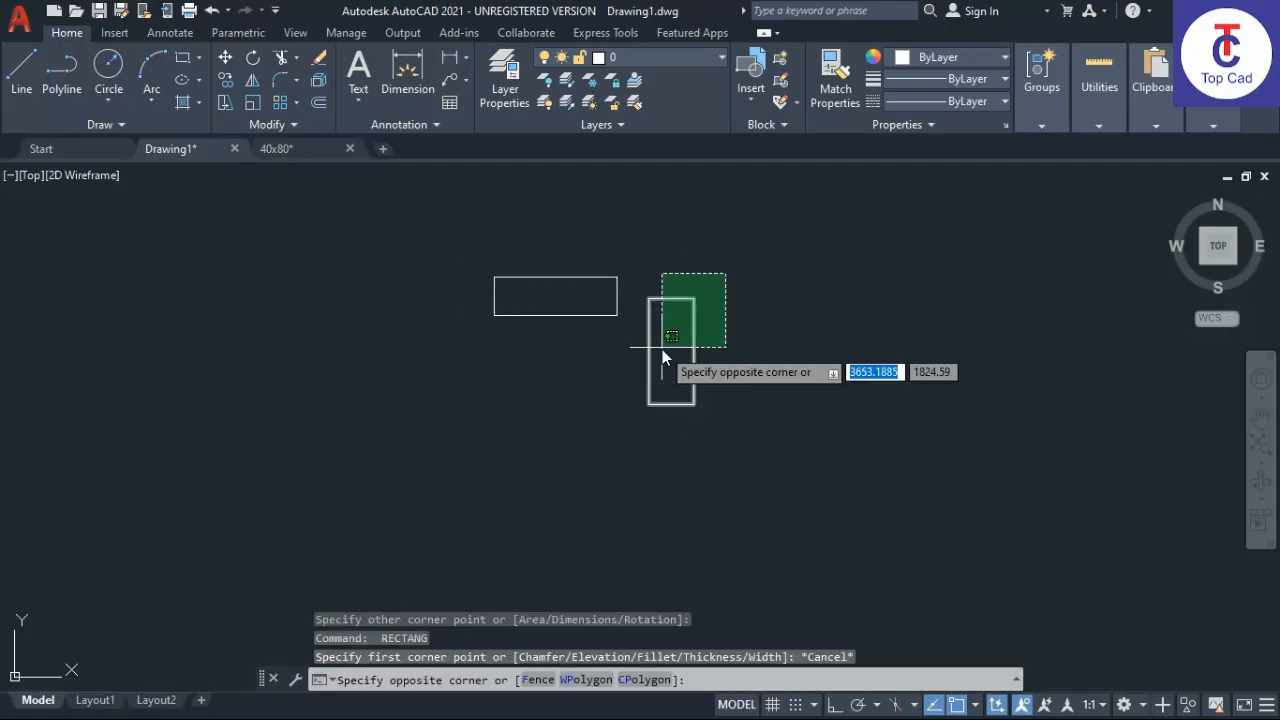
pyautogui.click(662, 349)
pyautogui.press('Return')
pyautogui.click(556, 277)
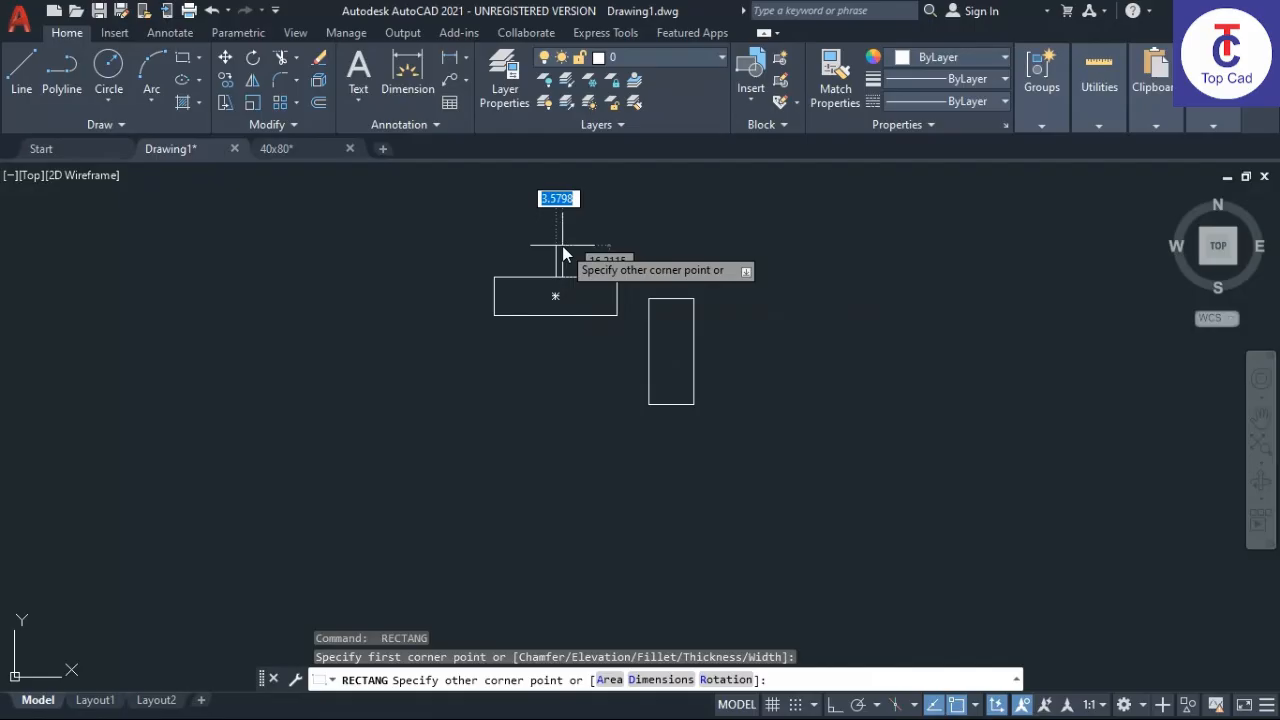
pyautogui.press('Escape')
pyautogui.click(700, 265)
pyautogui.click(660, 322)
pyautogui.press('Return')
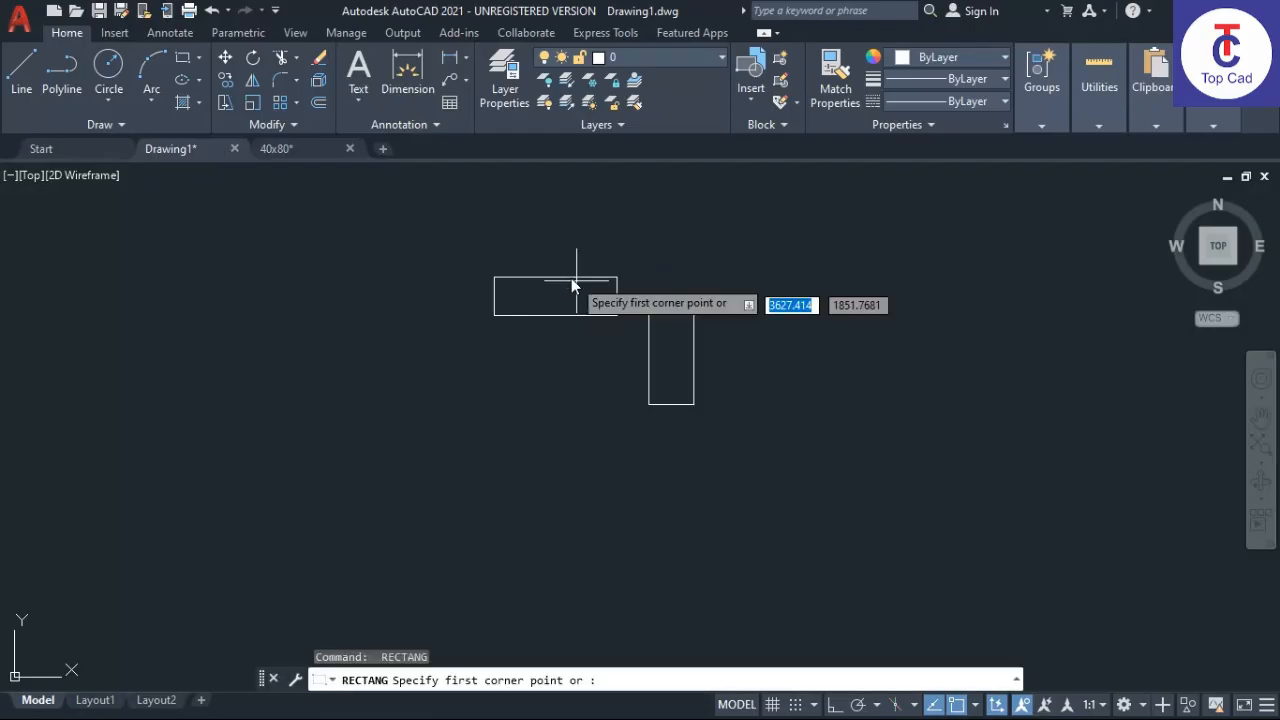
pyautogui.click(556, 278)
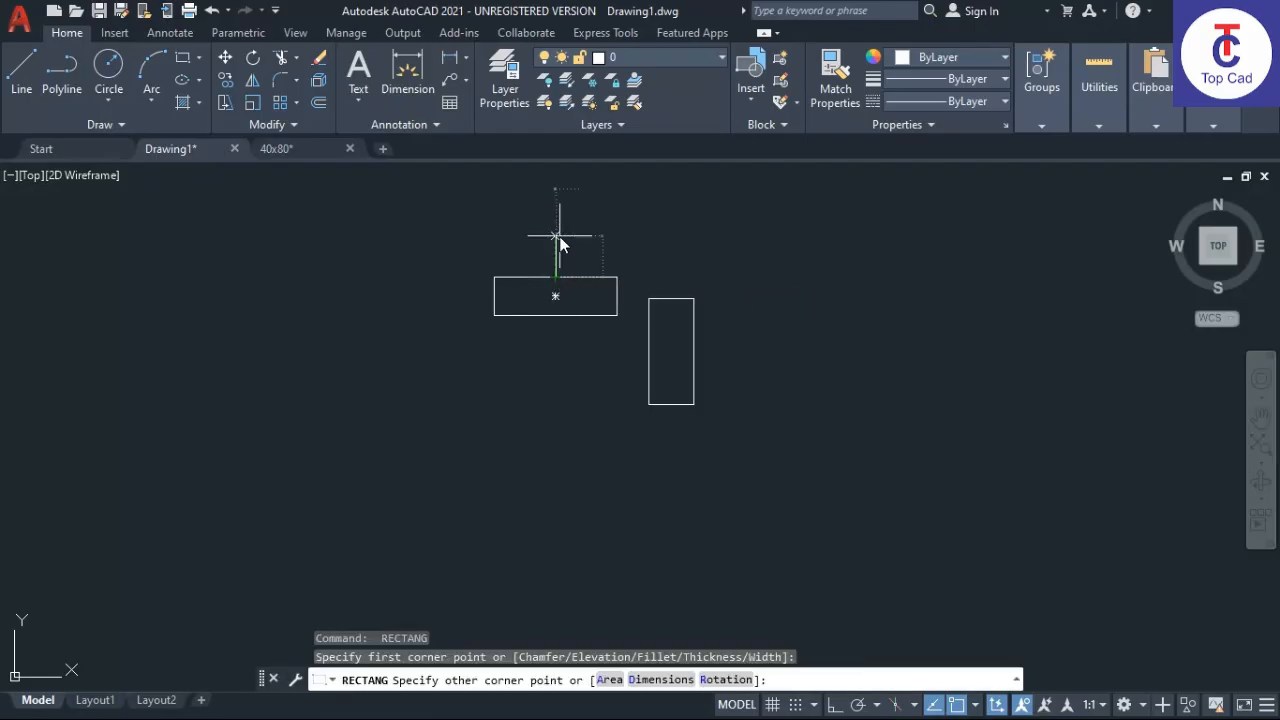
pyautogui.press('Escape')
# - Mirror the upright rectangle about a vertical line through the midpoint of the horizontal rectangle's upper edge, keeping the source object
pyautogui.write('mi')
pyautogui.press('Return')
pyautogui.click(695, 268)
pyautogui.click(663, 306)
pyautogui.press('Return')
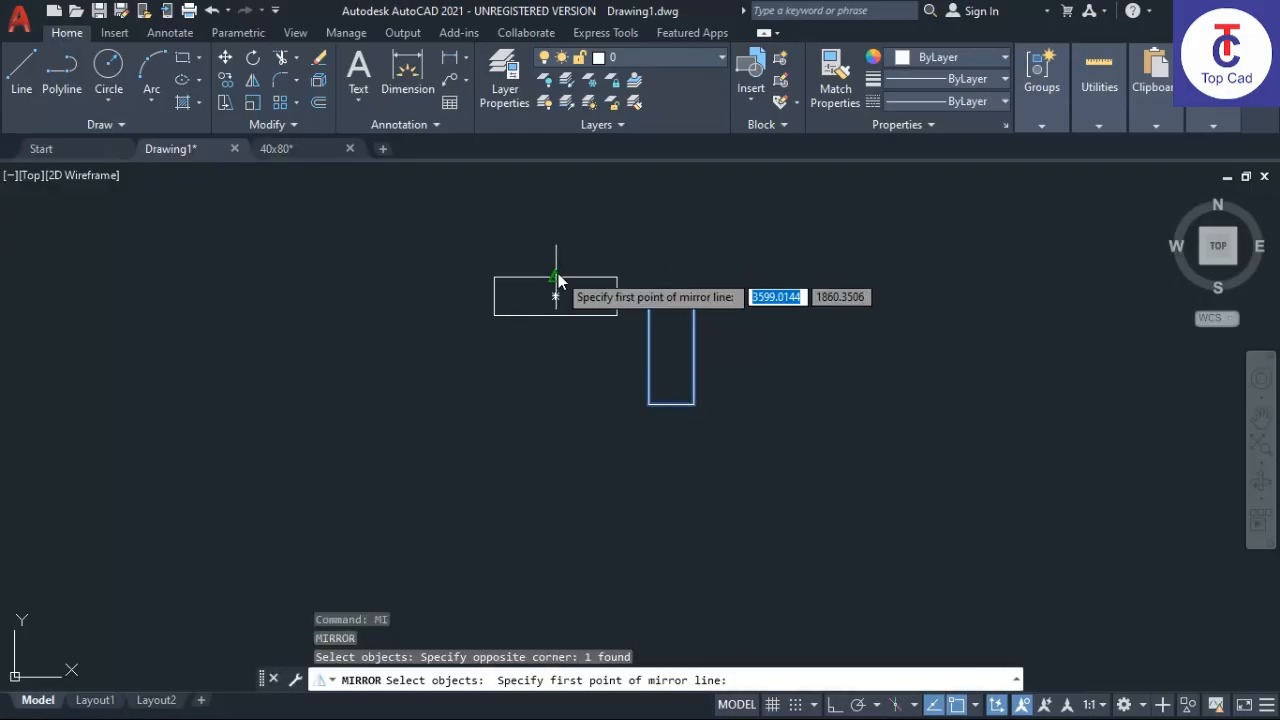
pyautogui.click(556, 277)
pyautogui.press('F8')
pyautogui.click(571, 242)
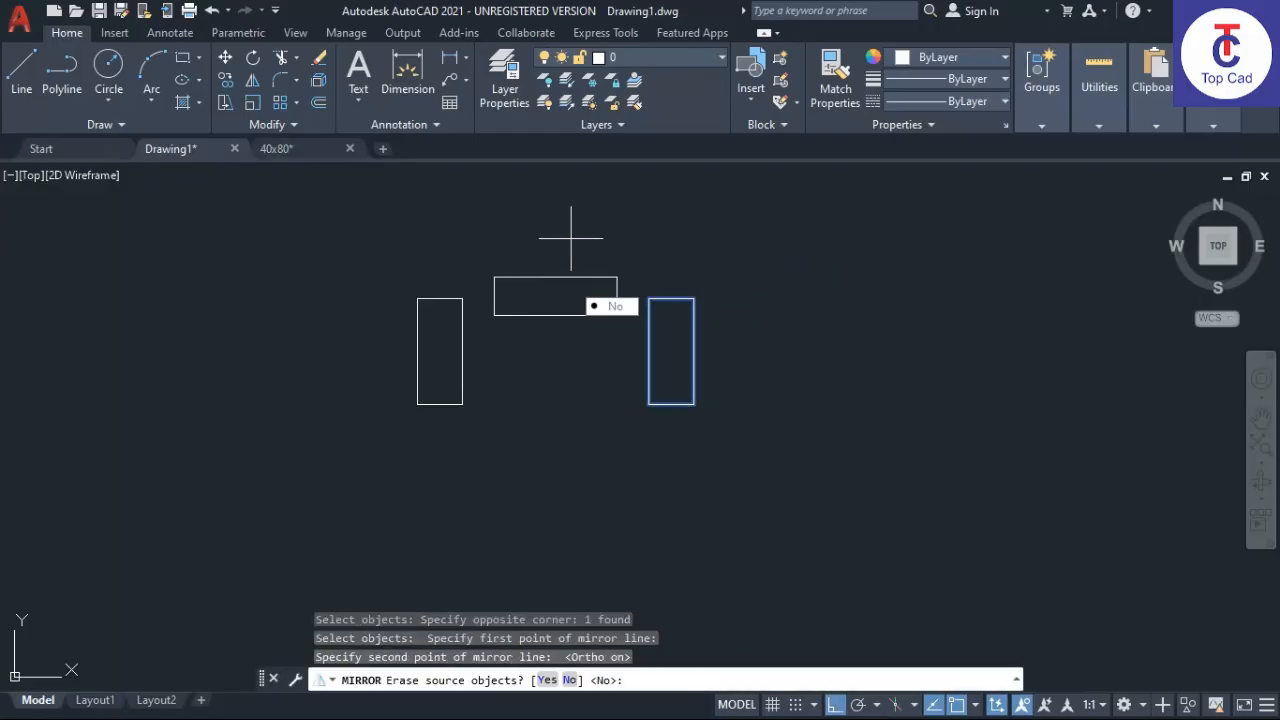
pyautogui.press('Return')
# - Draw a circle of radius about 18 units centred below the horizontal rectangle, between the two upright rectangles
pyautogui.write('c')
pyautogui.press('Return')
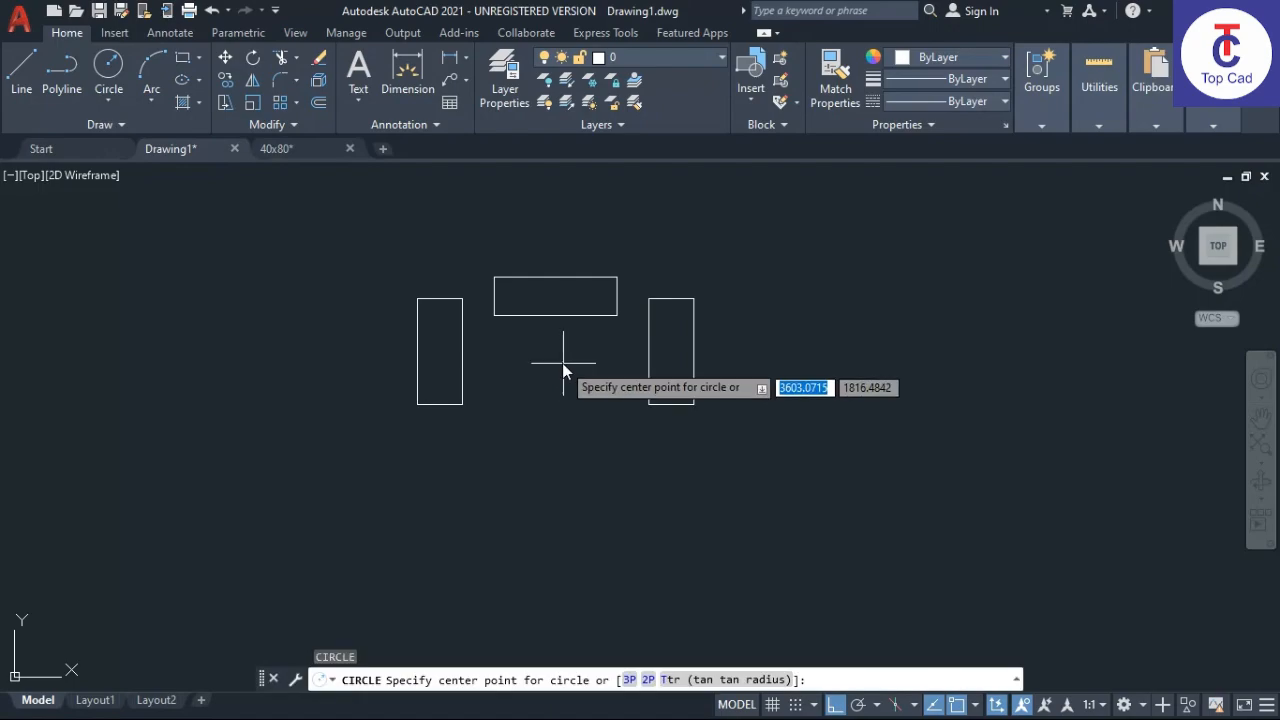
pyautogui.click(555, 366)
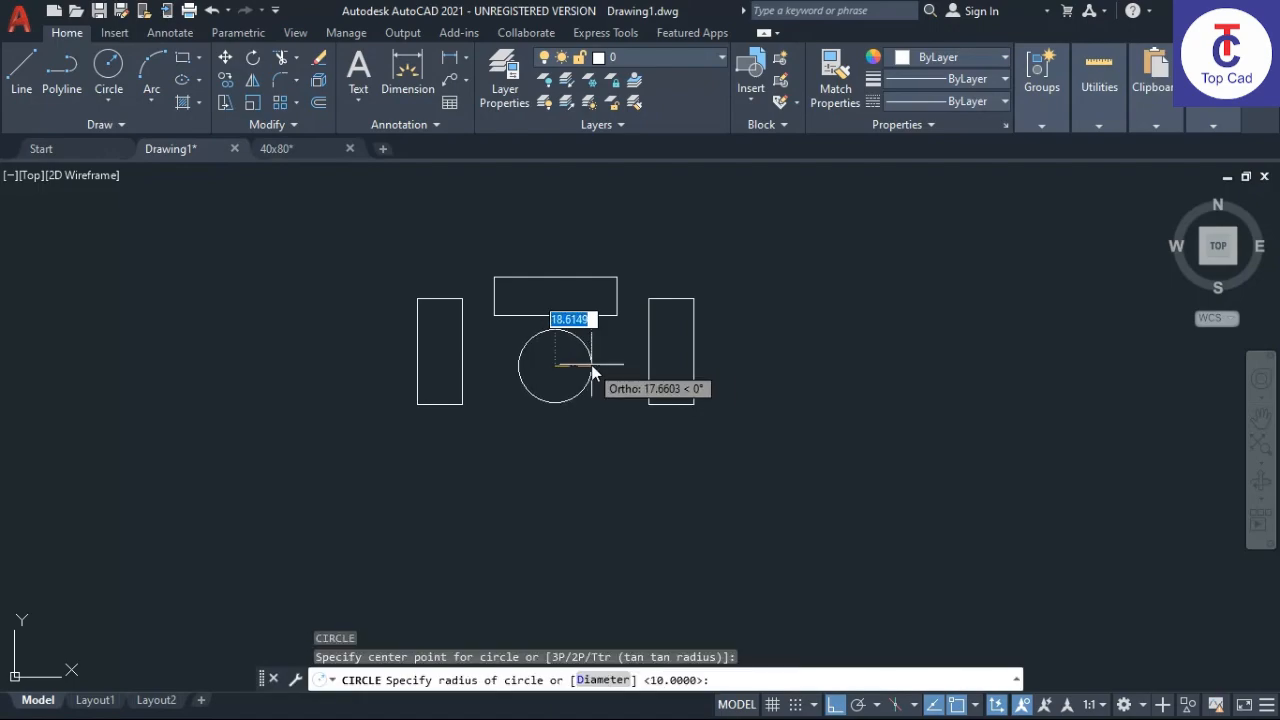
pyautogui.click(590, 366)
pyautogui.moveTo(674, 206); pyautogui.dragTo(680, 204, button='middle')
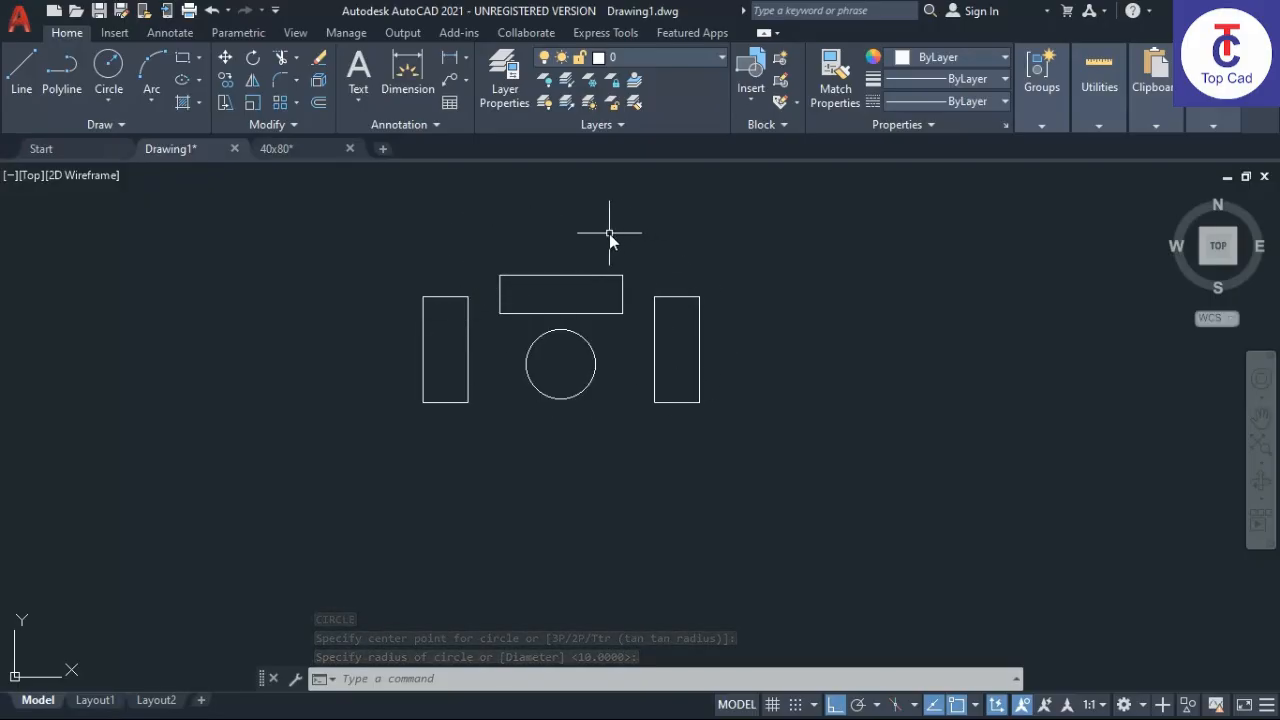
# - Turn on the display of the classic menu bar
pyautogui.click(275, 11)
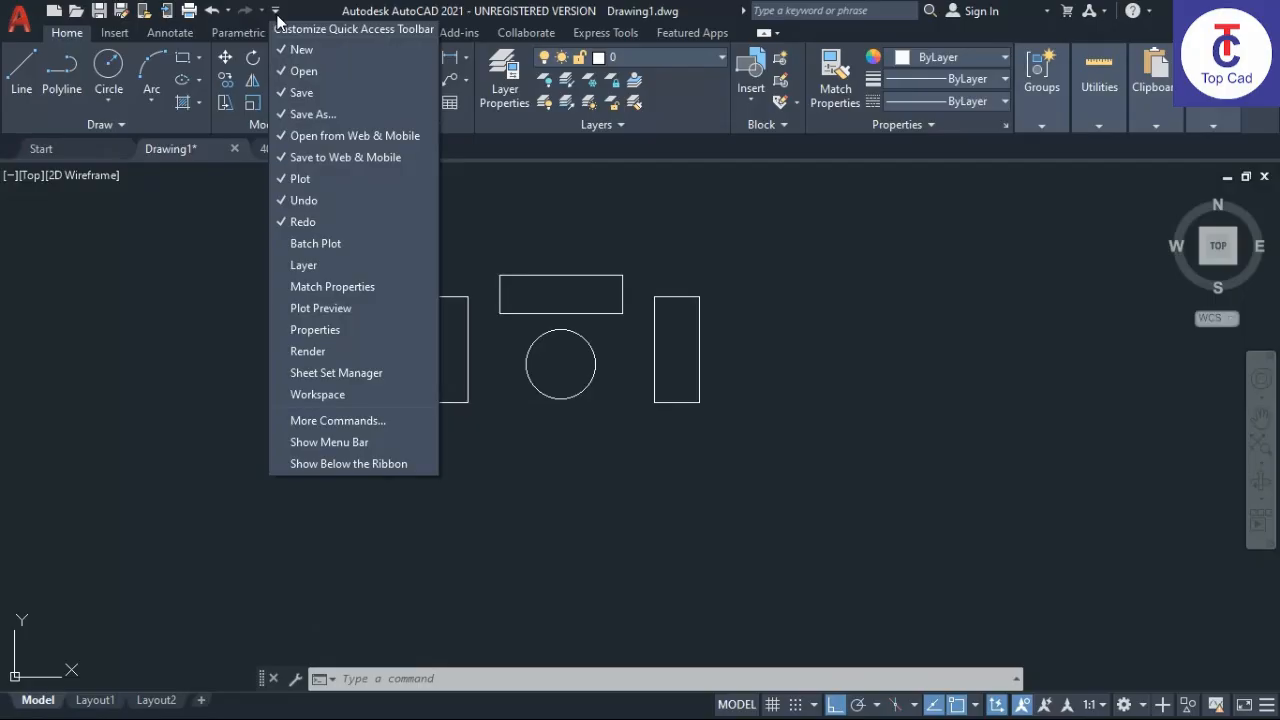
pyautogui.click(341, 441)
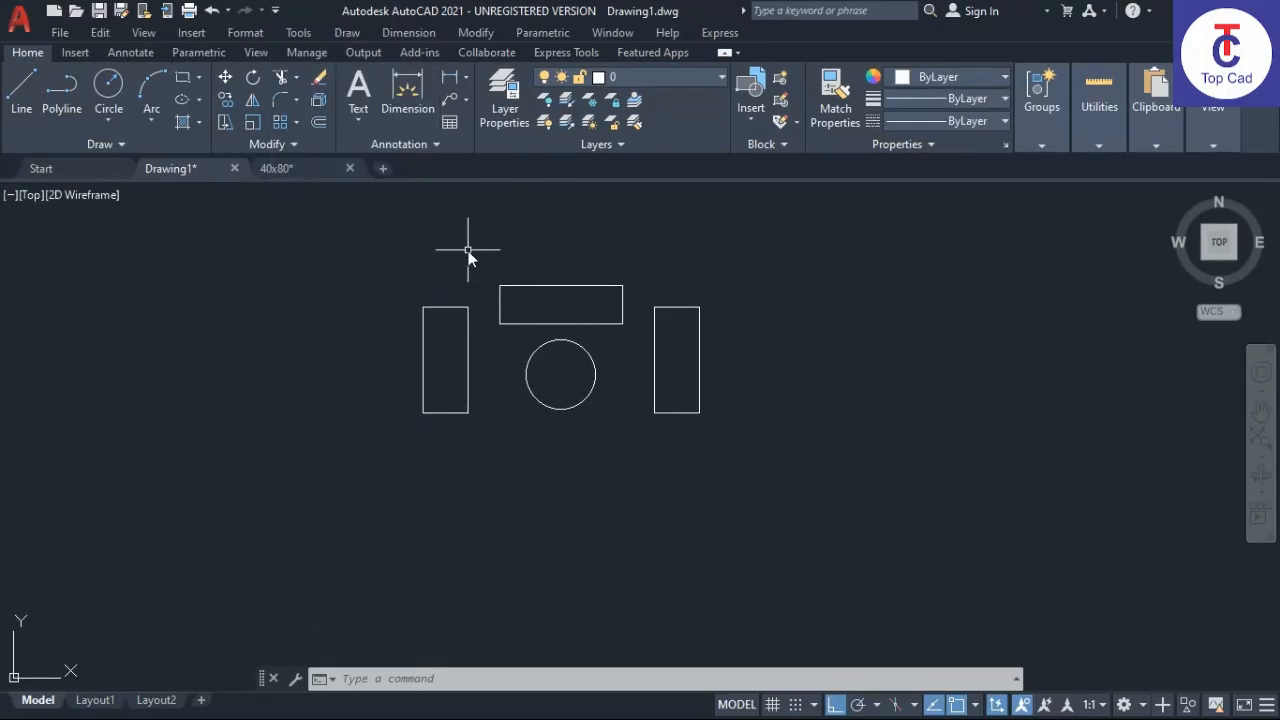
pyautogui.click(119, 144)
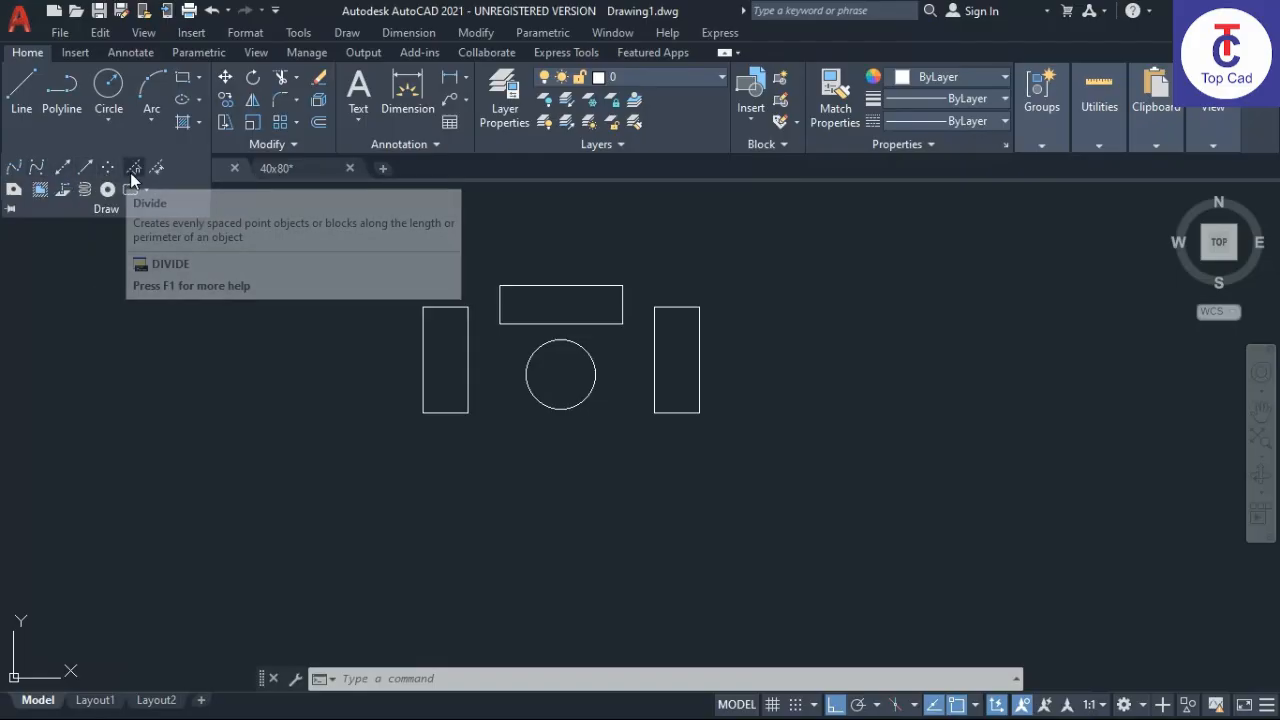
pyautogui.click(146, 190)
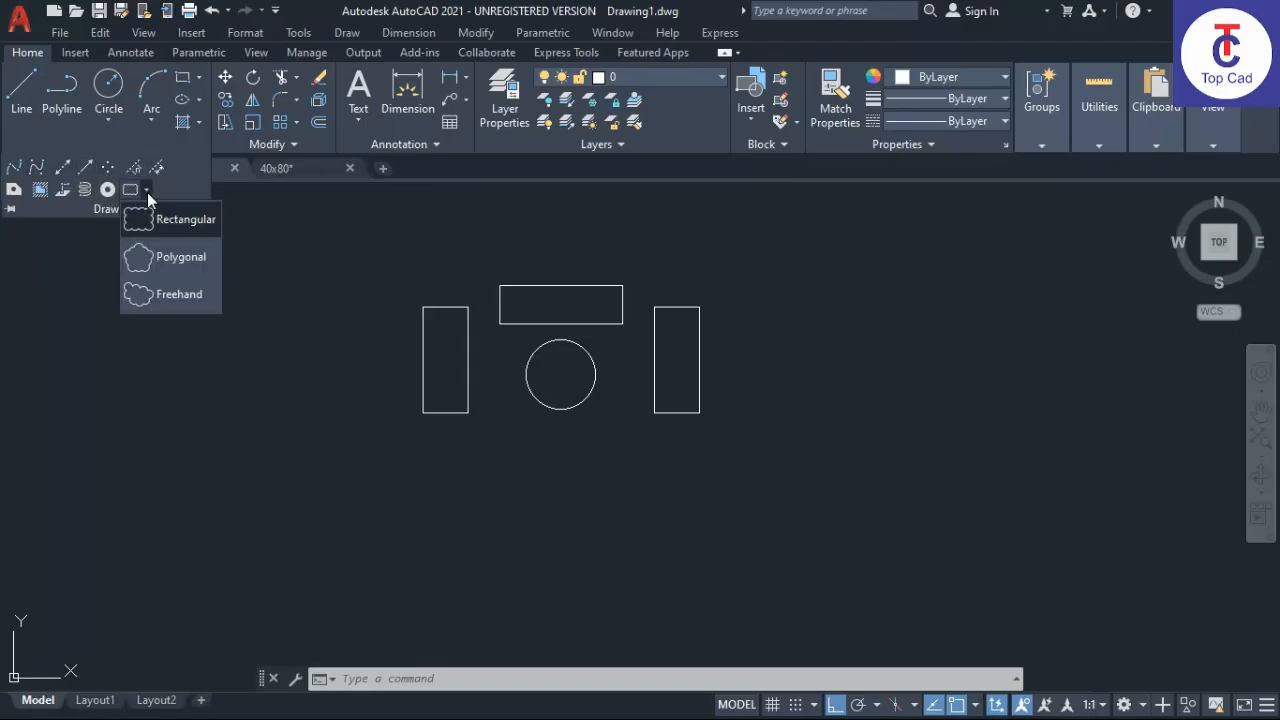
pyautogui.click(147, 192)
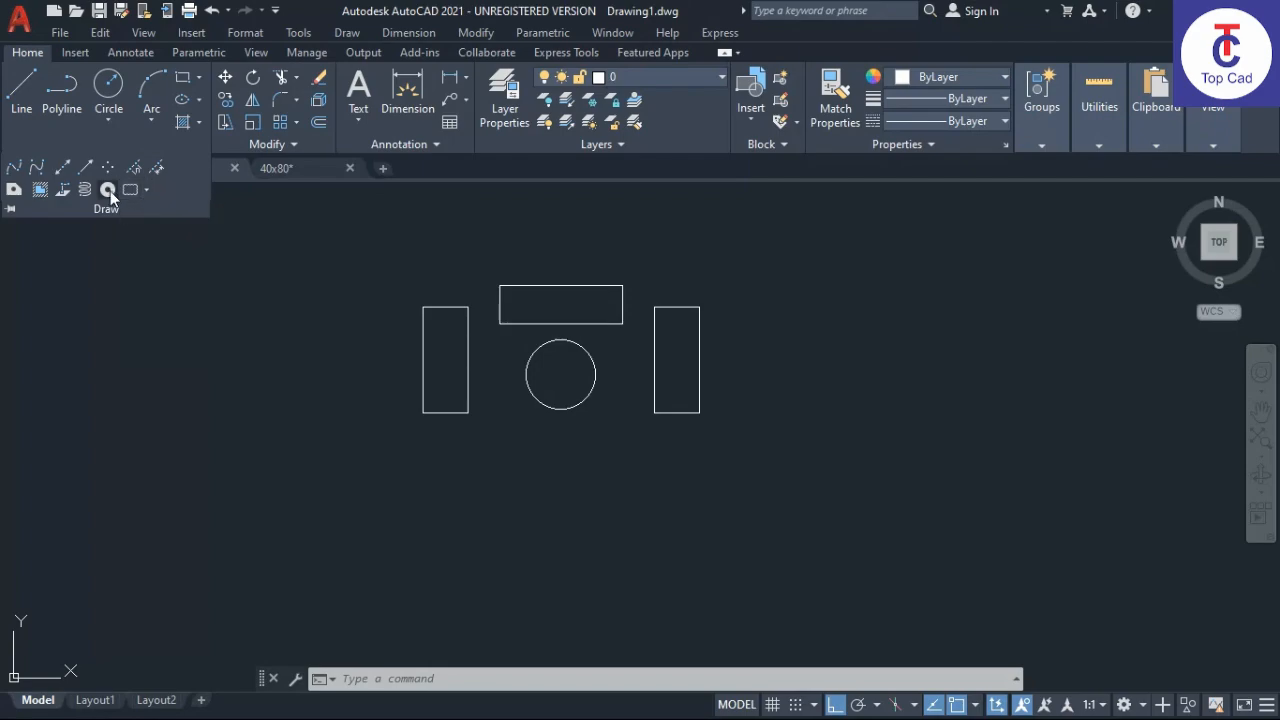
pyautogui.click(236, 211)
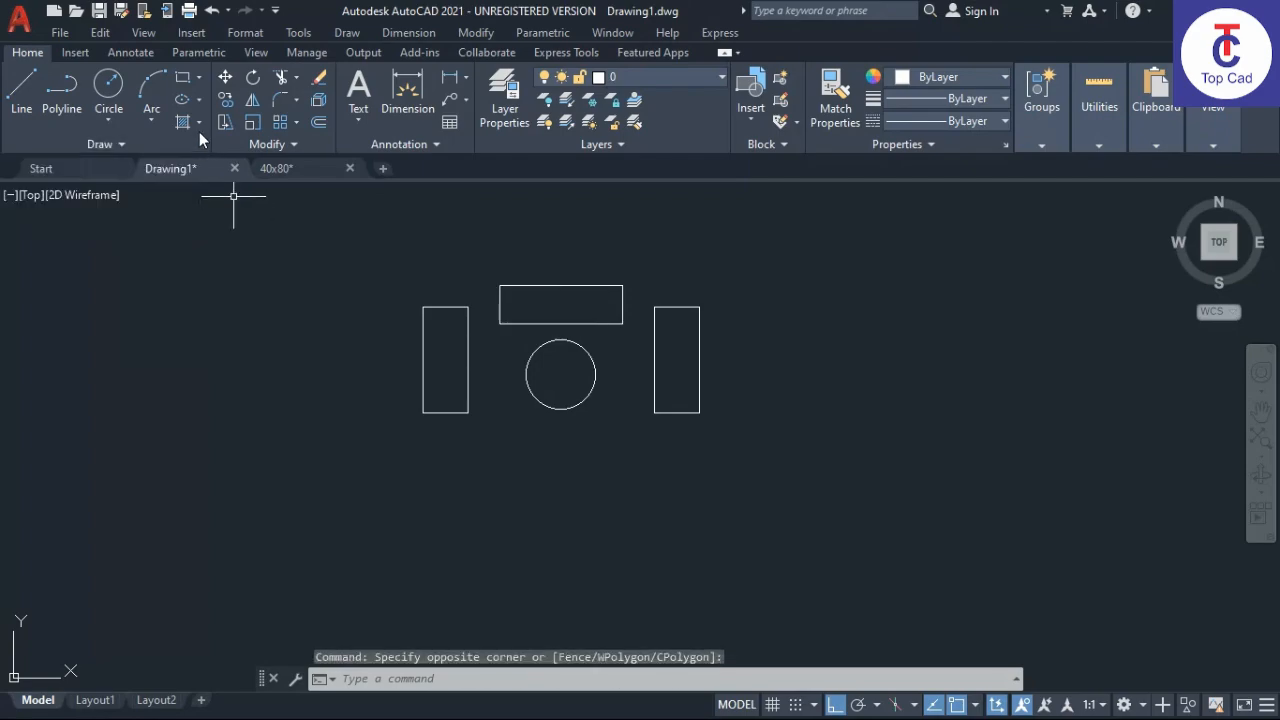
pyautogui.click(200, 129)
pyautogui.click(200, 129)
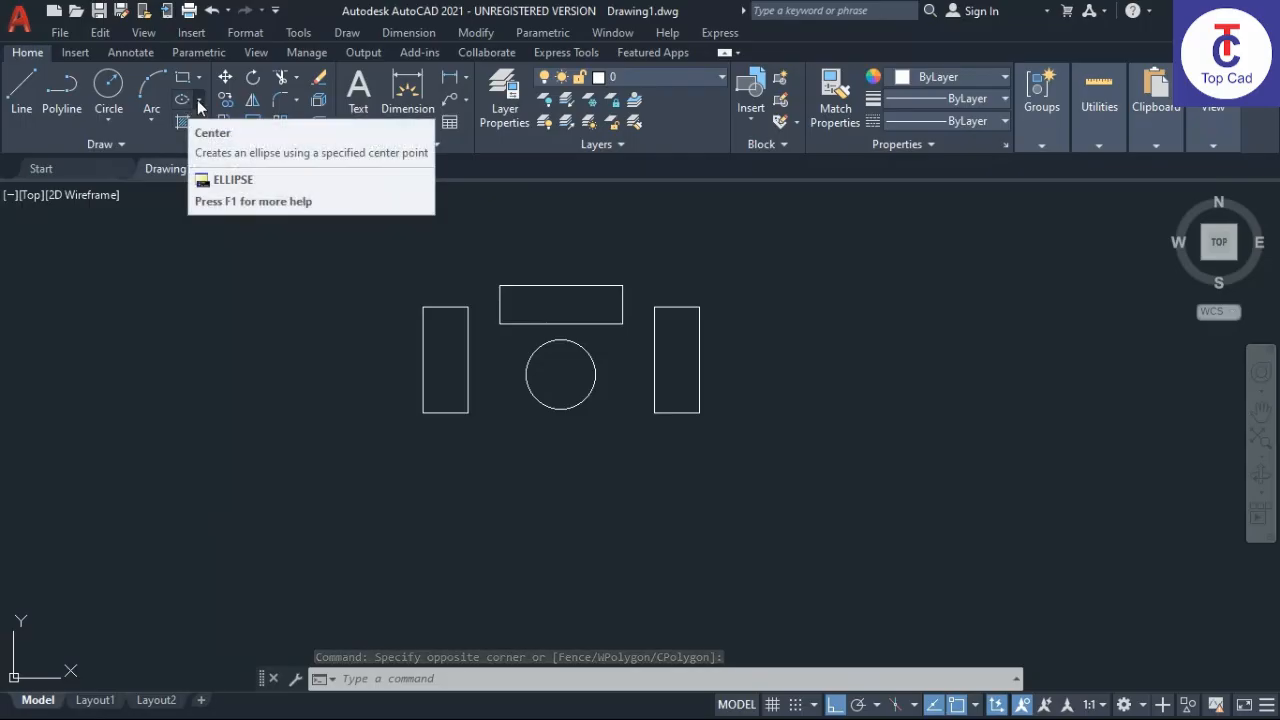
pyautogui.click(197, 100)
pyautogui.click(198, 98)
pyautogui.click(198, 79)
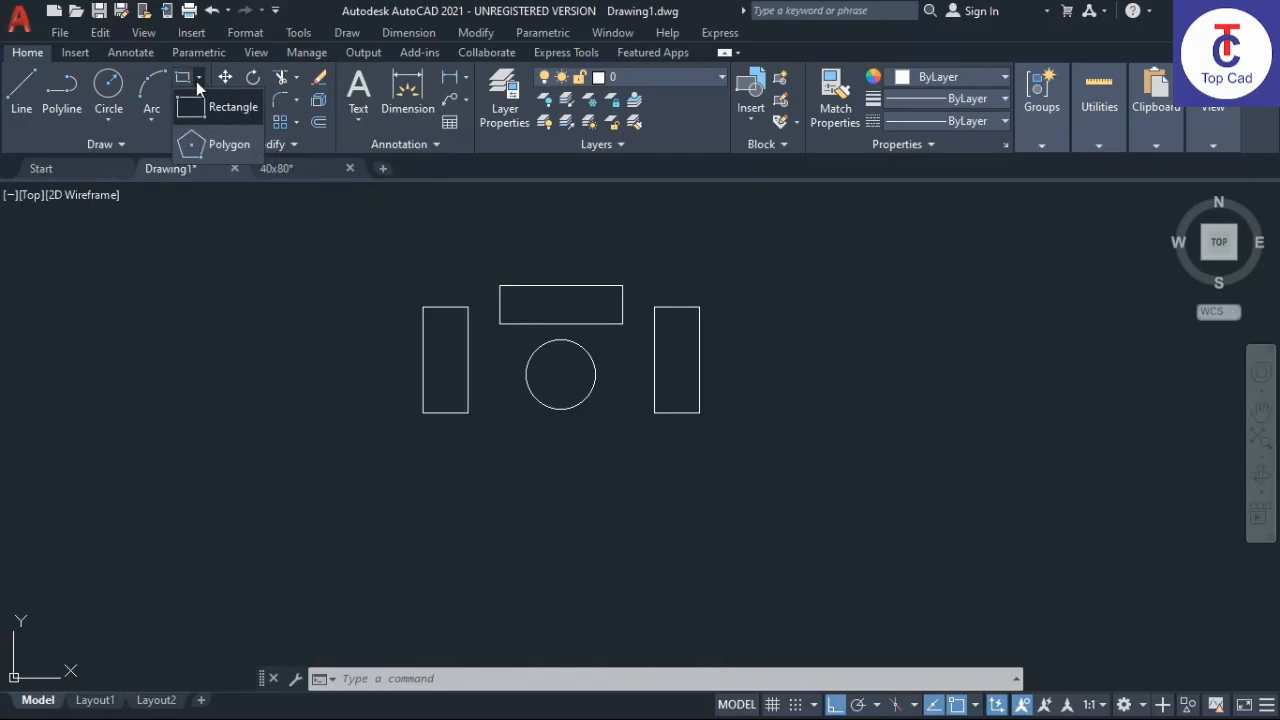
pyautogui.click(198, 79)
pyautogui.click(106, 127)
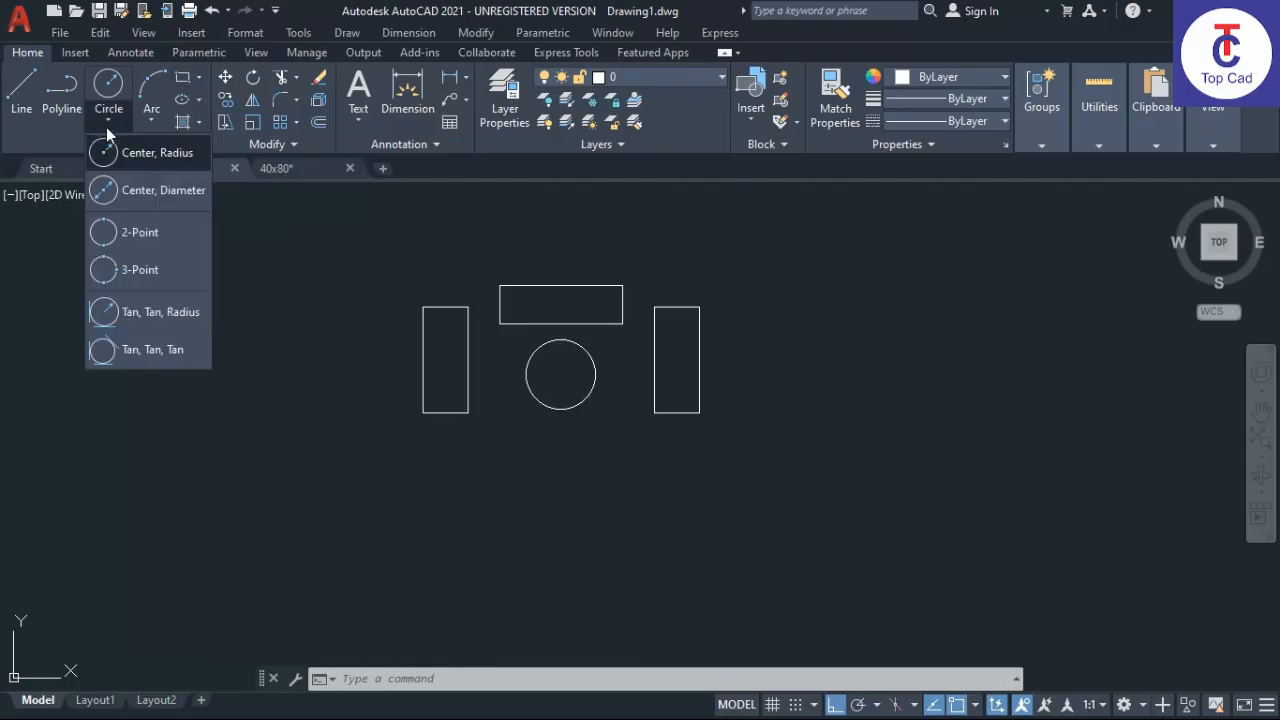
pyautogui.click(108, 125)
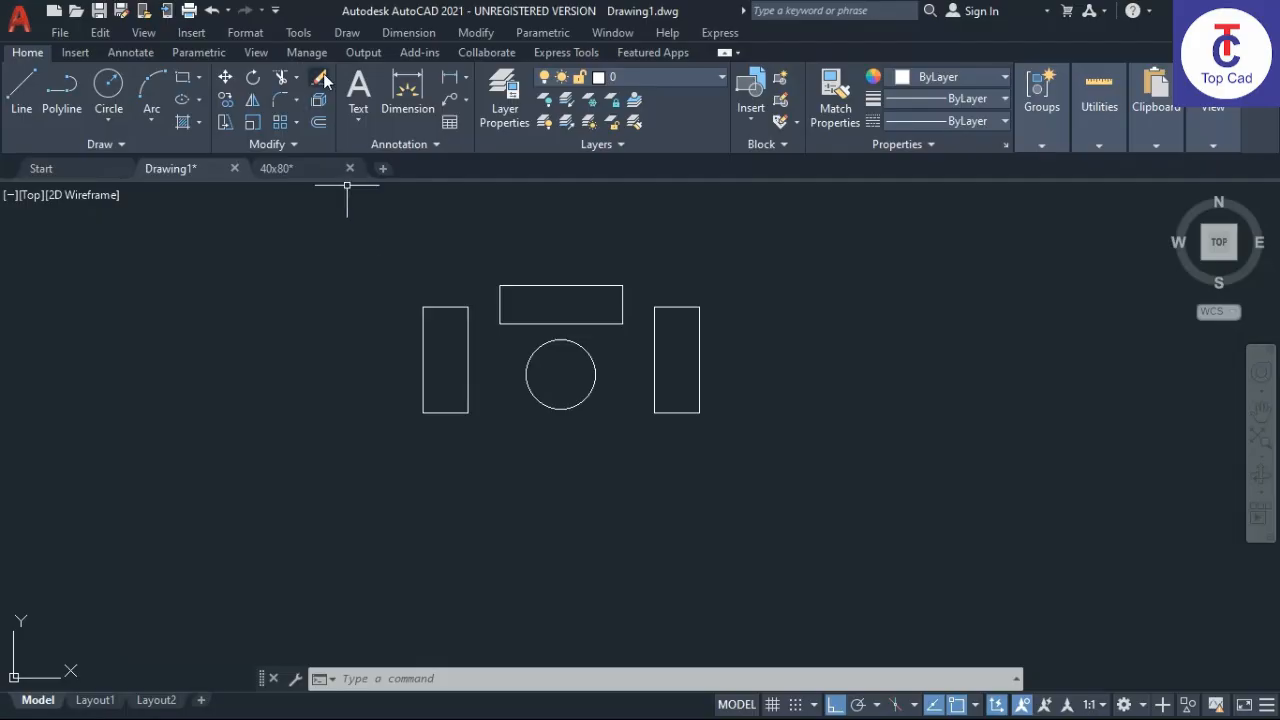
# - Begin a new block definition named FURNITURE 1 with its base point at the centre of the circle
pyautogui.click(347, 33)
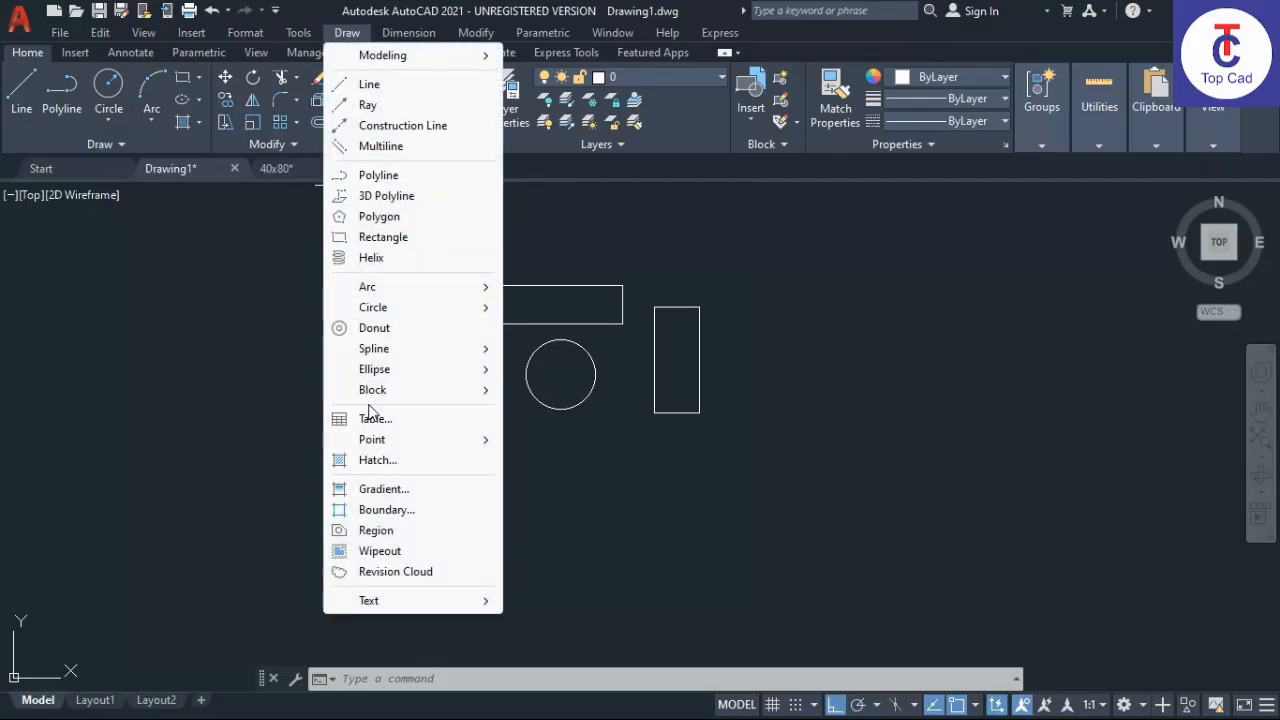
pyautogui.moveTo(391, 390)
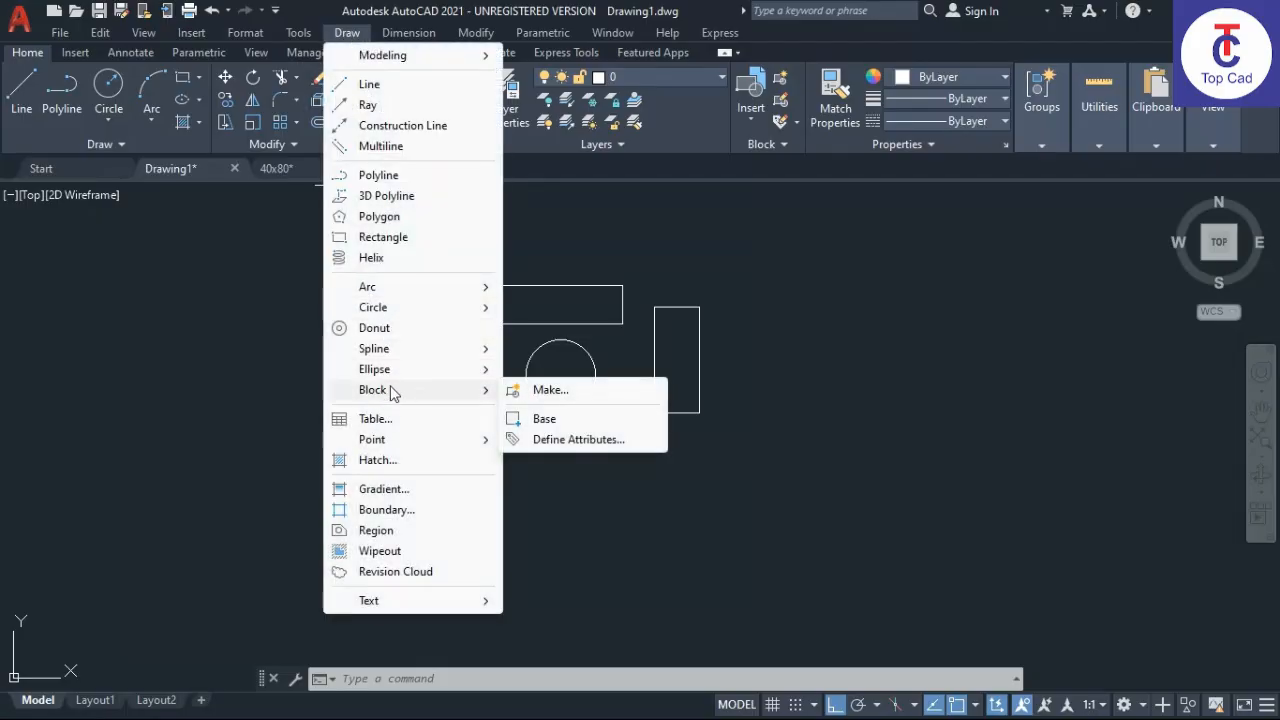
pyautogui.click(547, 391)
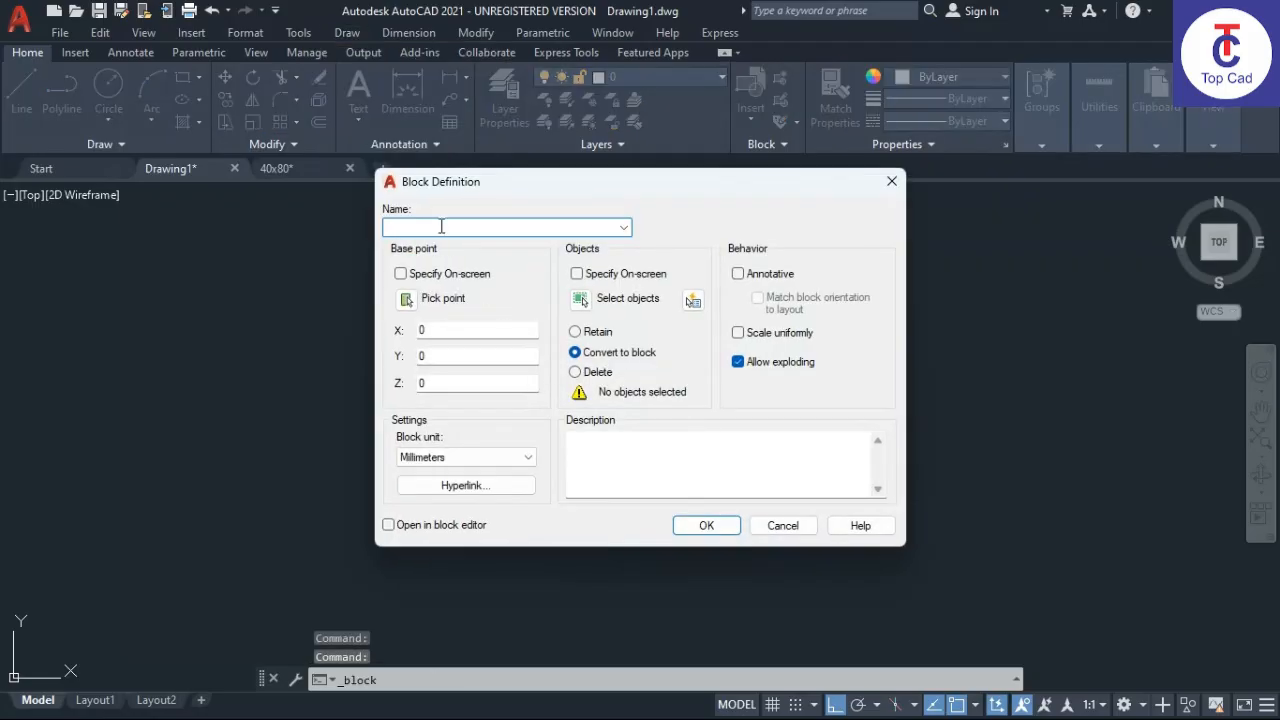
pyautogui.write('FURNITURE 1')
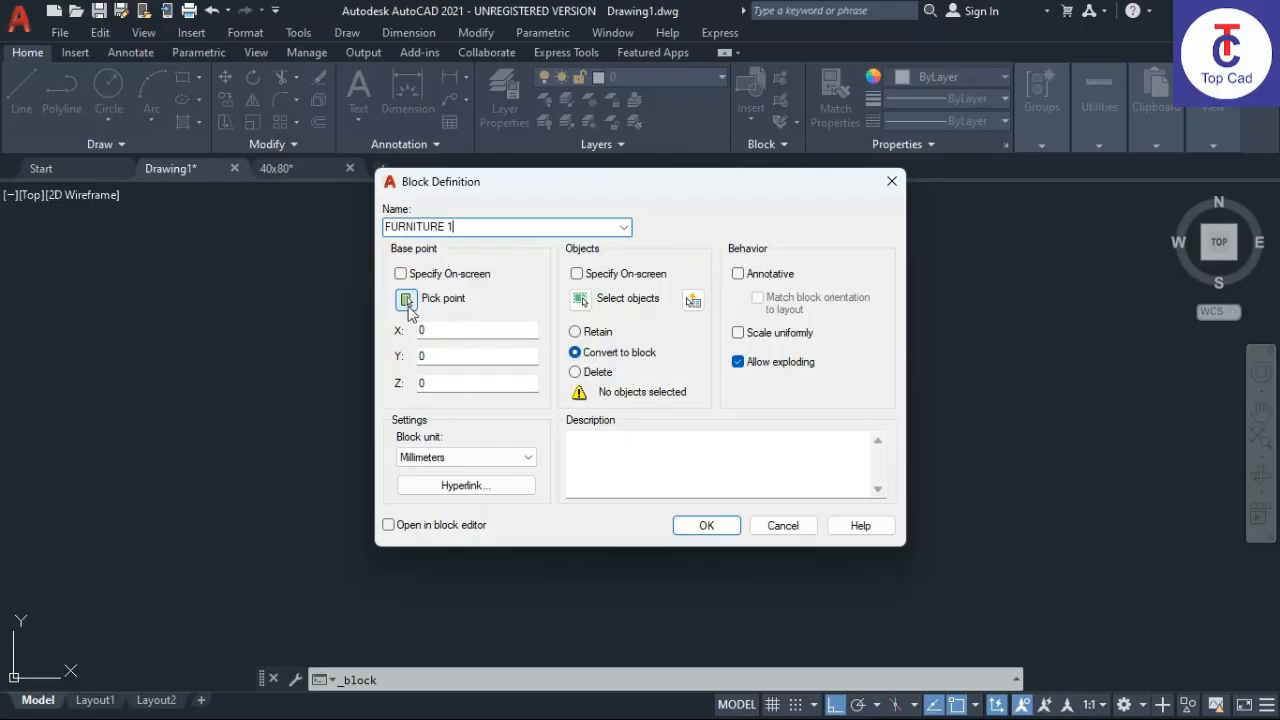
pyautogui.click(406, 300)
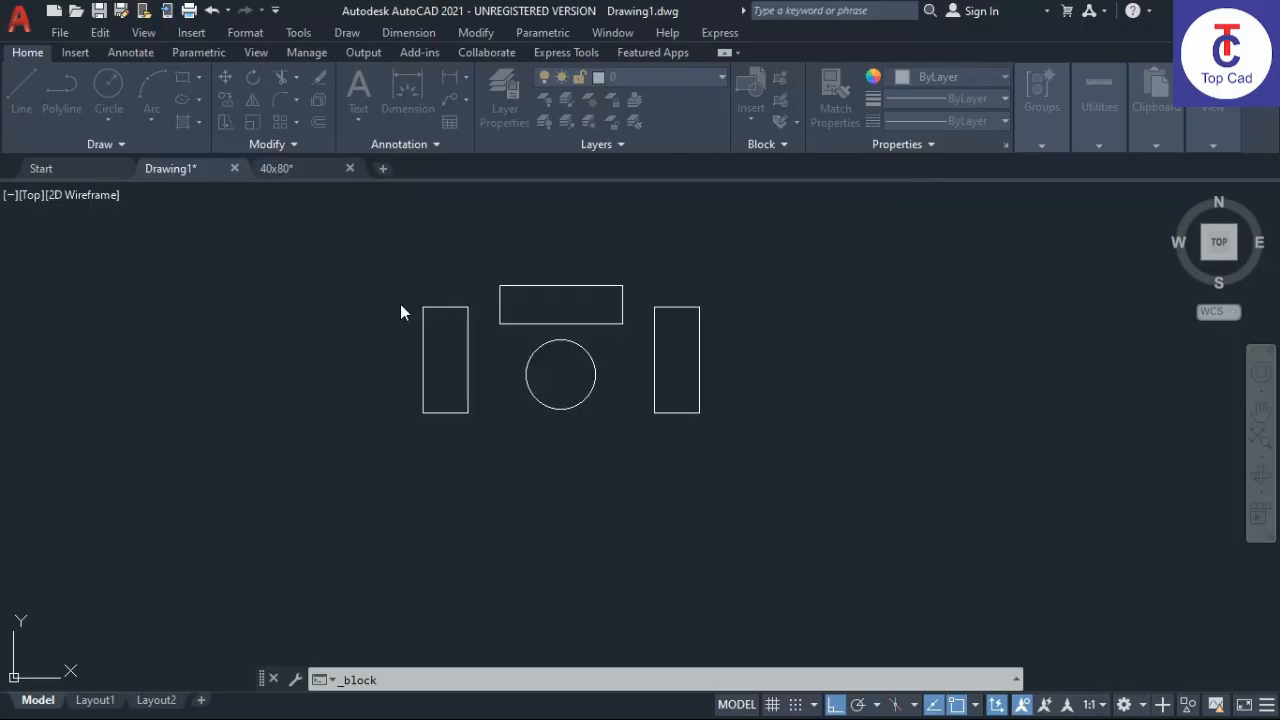
pyautogui.click(561, 375)
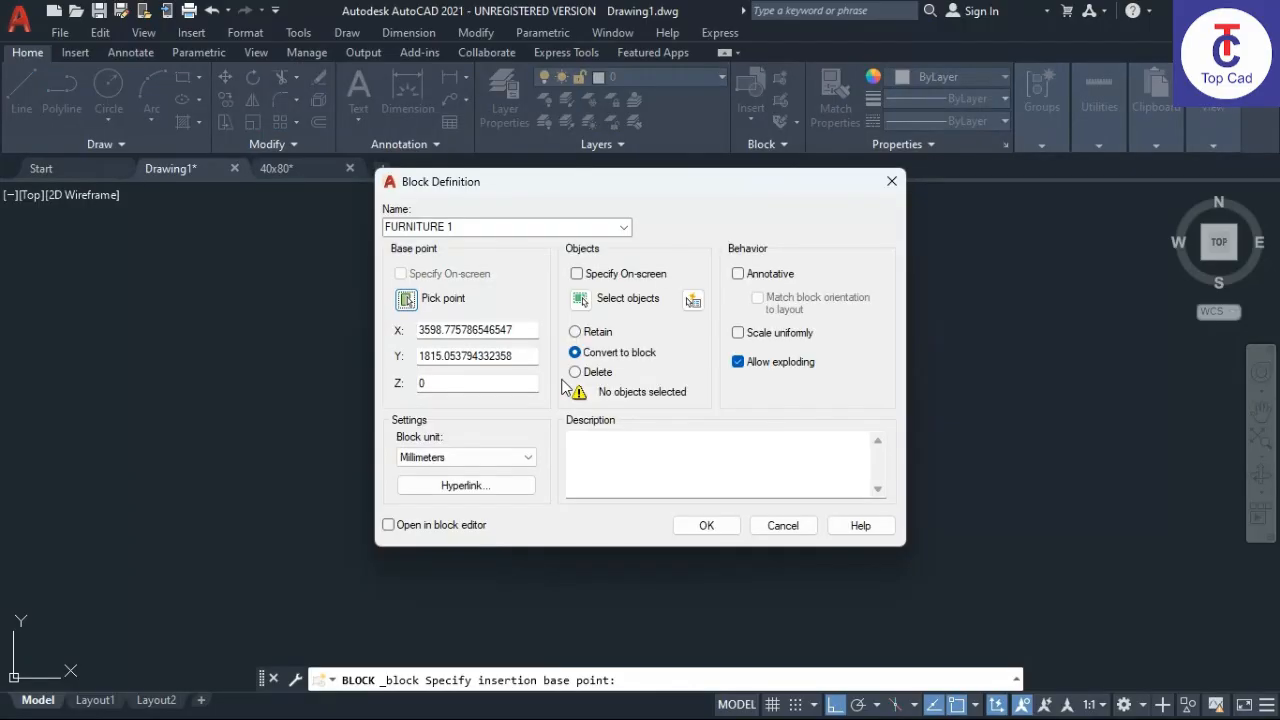
# - Include the three rectangles and the circle in the block, set the source objects to Retain, and create the block
pyautogui.click(583, 301)
pyautogui.click(332, 234)
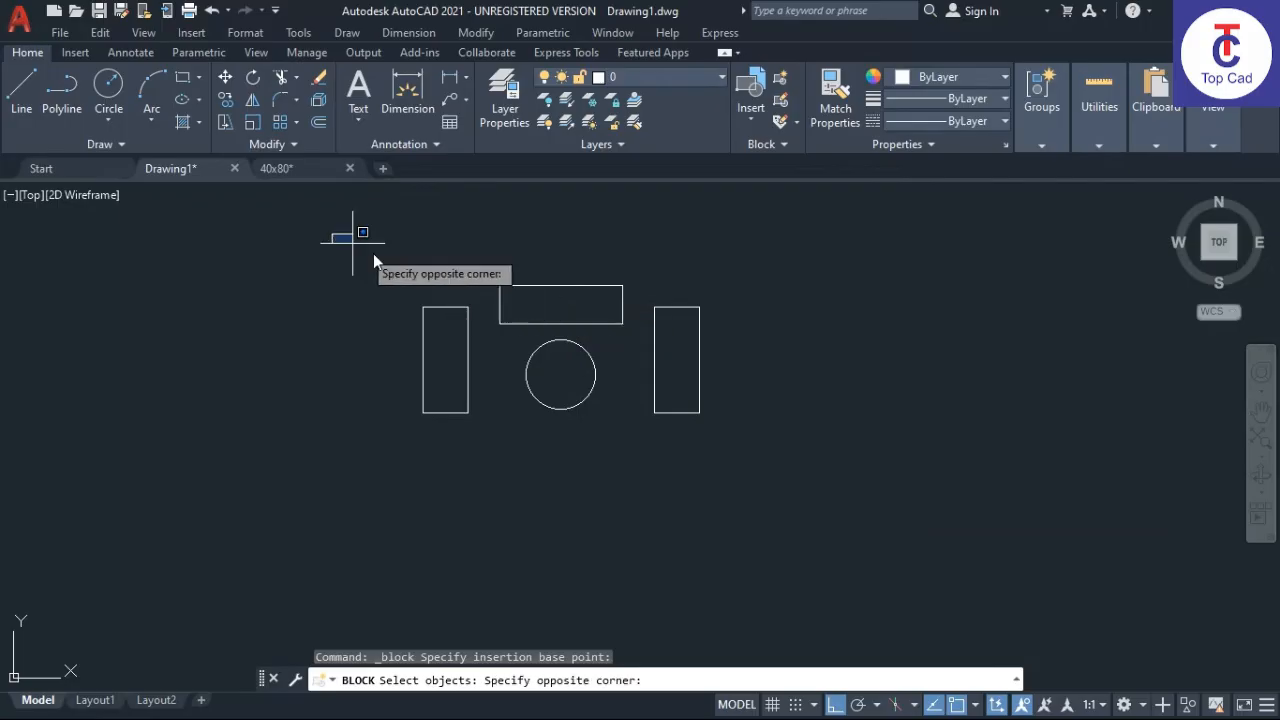
pyautogui.click(777, 472)
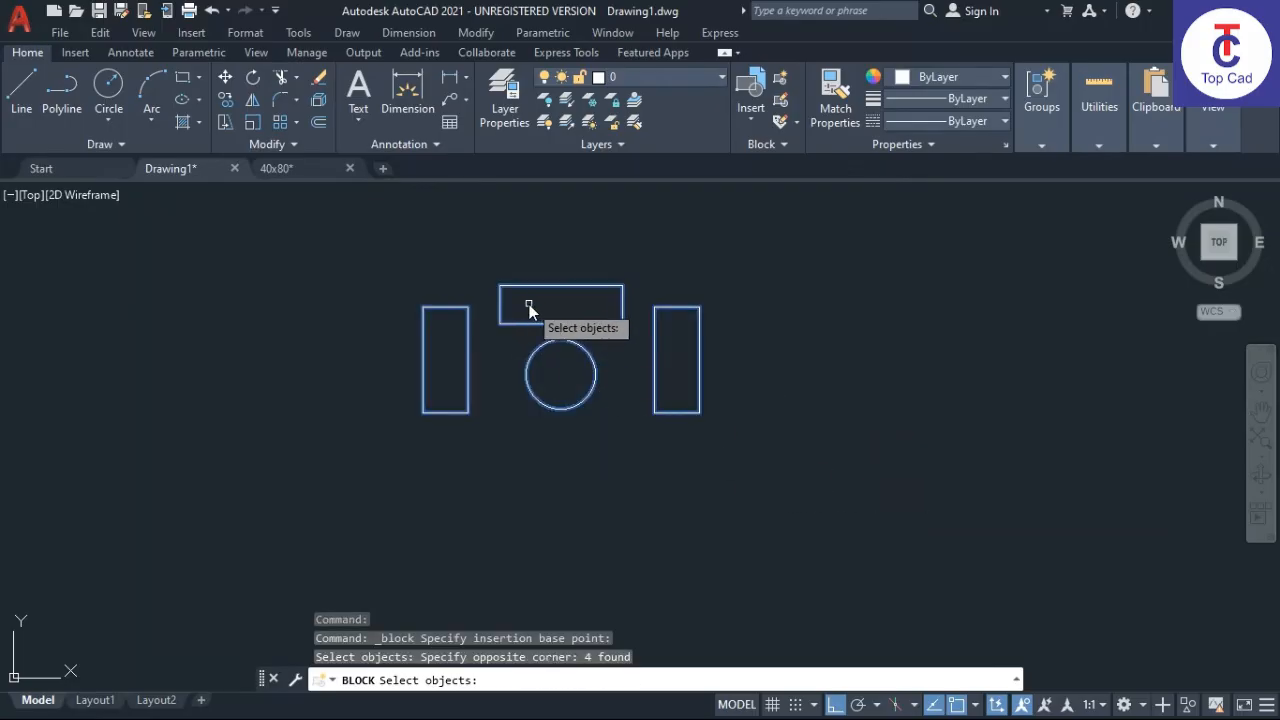
pyautogui.press('Return')
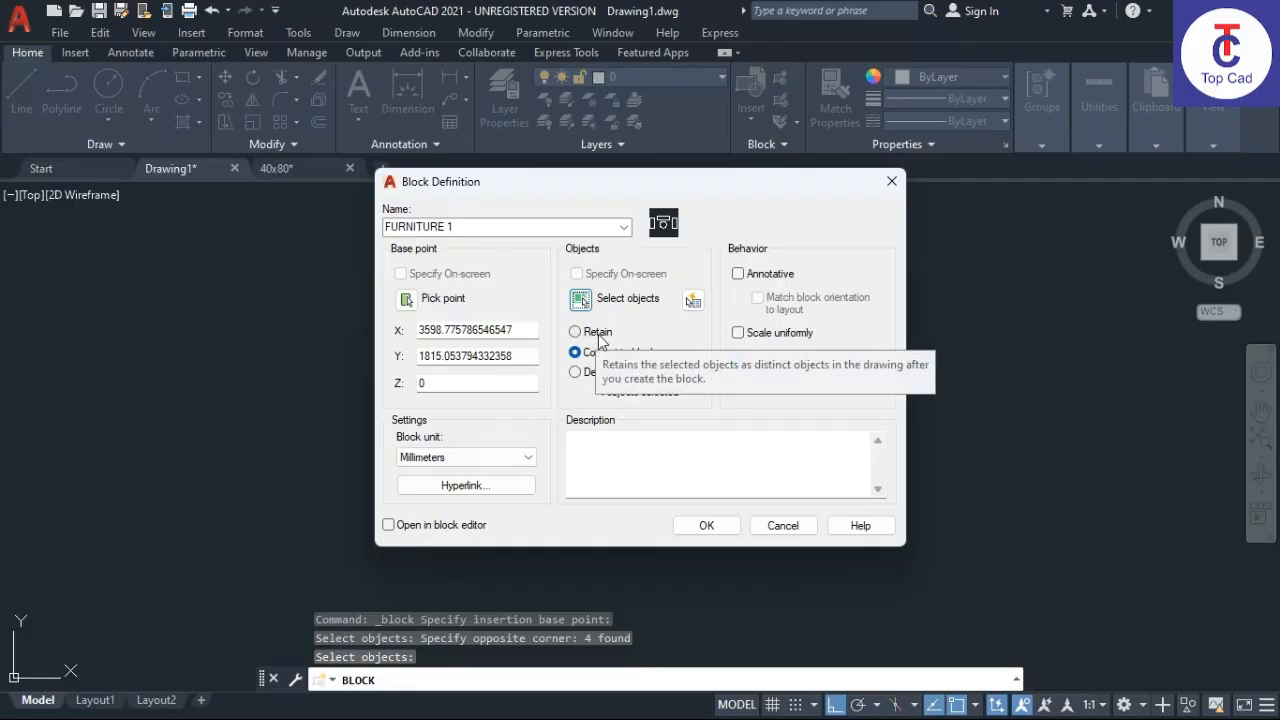
pyautogui.moveTo(410, 183)
pyautogui.mouseDown()
pyautogui.moveTo(492, 209)
pyautogui.moveTo(732, 209)
pyautogui.mouseUp()
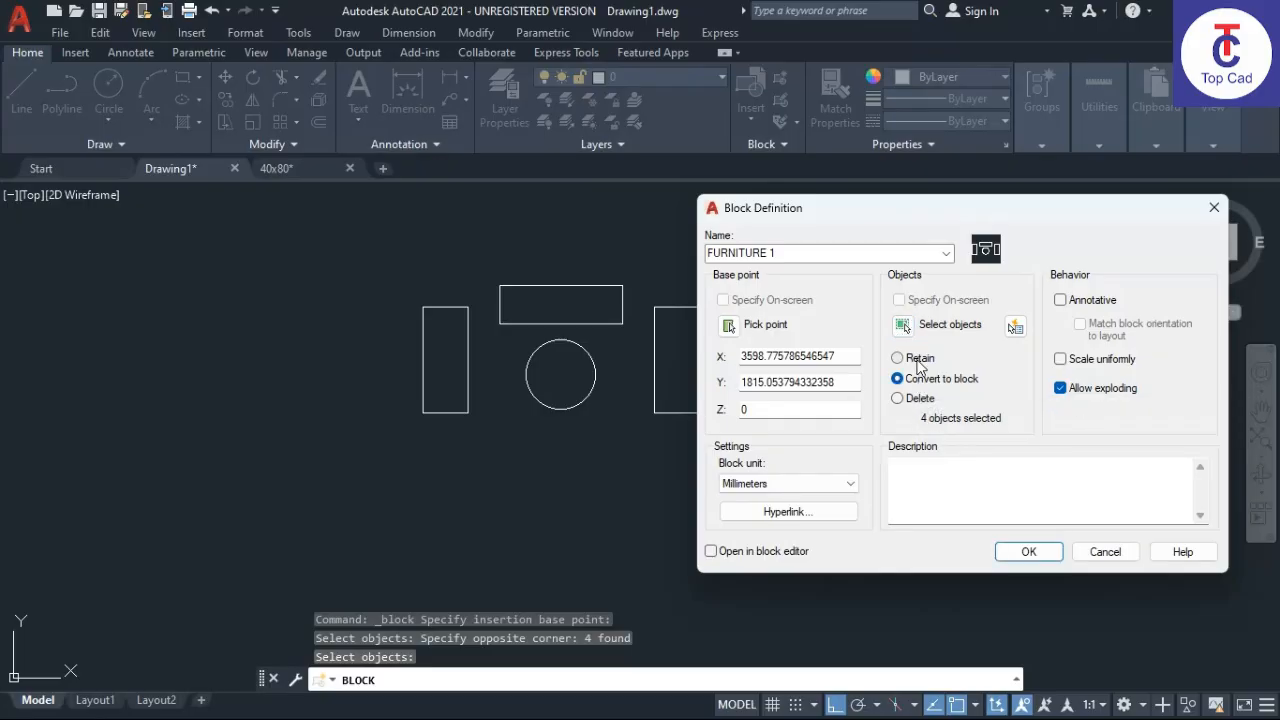
pyautogui.click(919, 360)
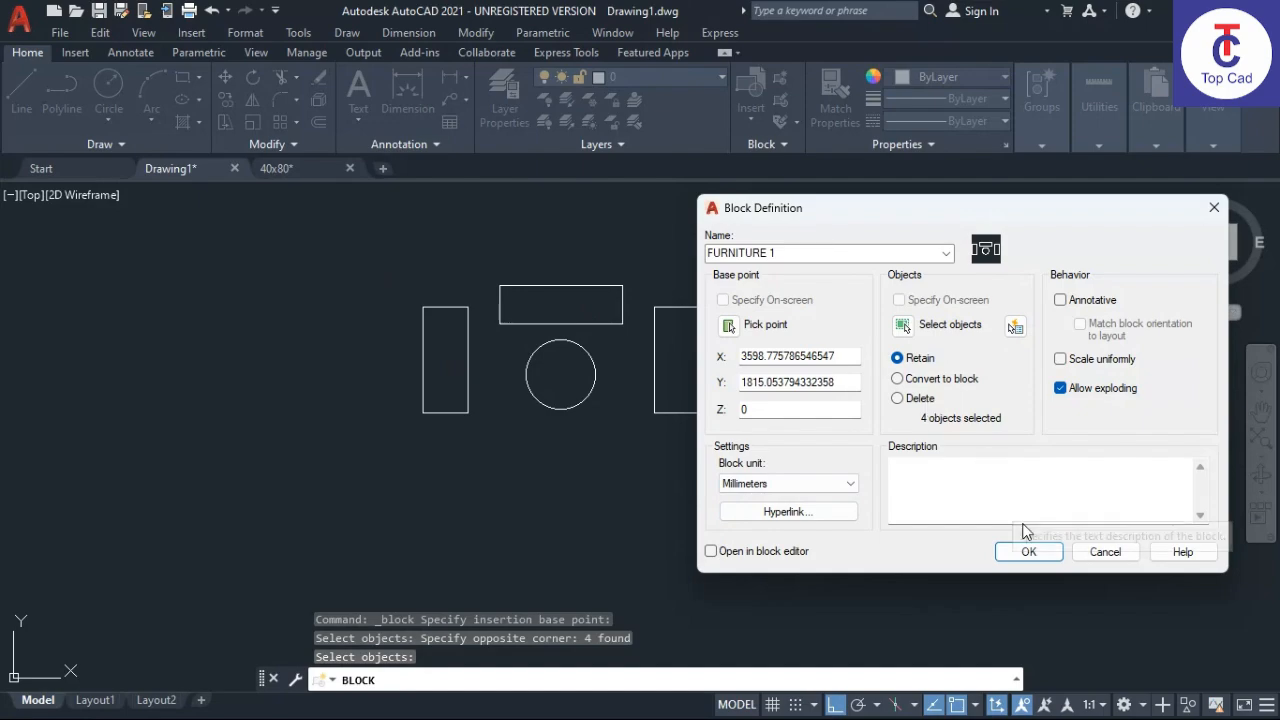
pyautogui.click(1022, 553)
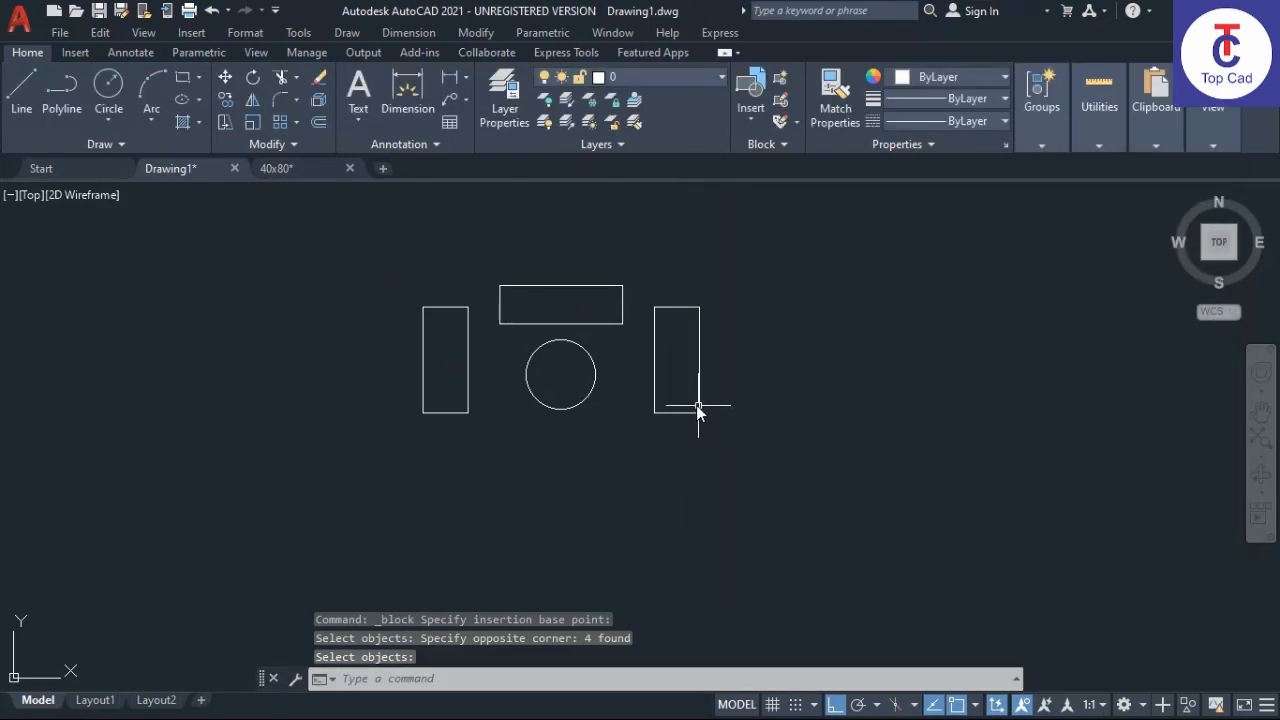
# - Select the horizontal rectangle to check whether the shapes are still separate objects, and clear the selection
pyautogui.click(590, 241)
pyautogui.click(532, 313)
pyautogui.press('Escape')
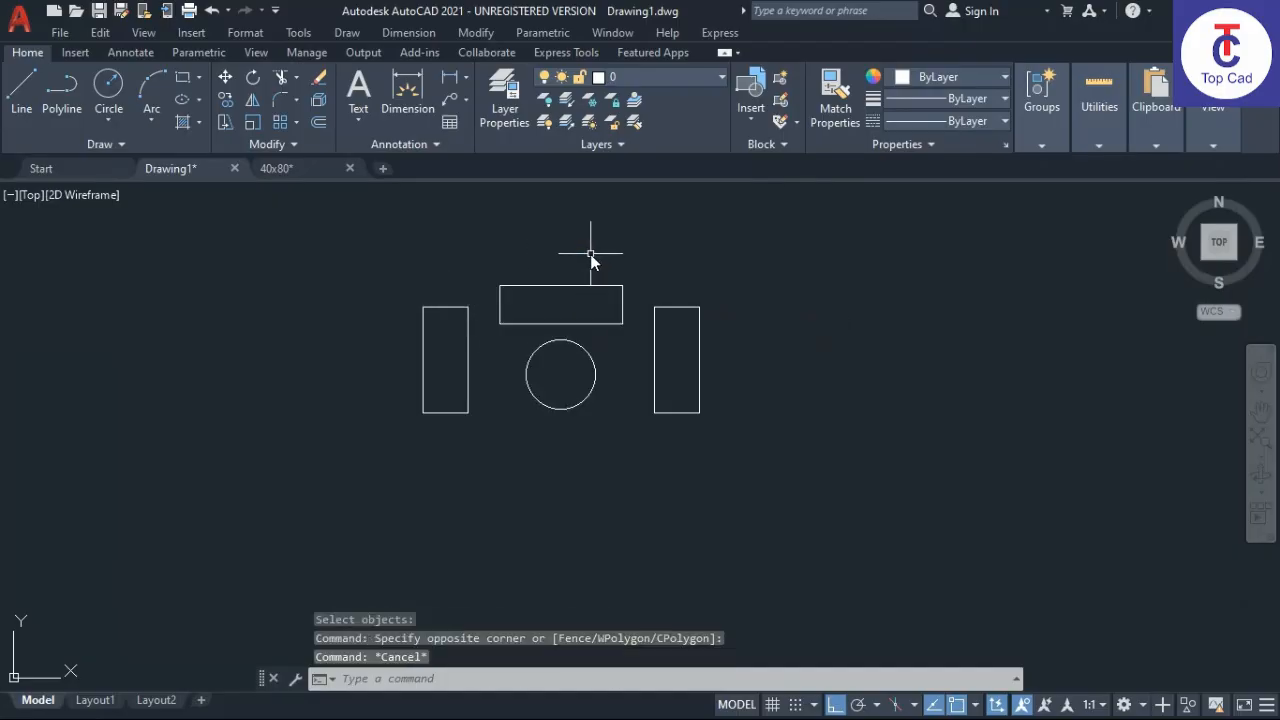
# - Insert the FURNITURE 1 block into the drawing below the original furniture shapes
pyautogui.moveTo(611, 260)
pyautogui.mouseDown(button='middle')
pyautogui.moveTo(563, 257)
pyautogui.moveTo(516, 283)
pyautogui.mouseUp(button='middle')
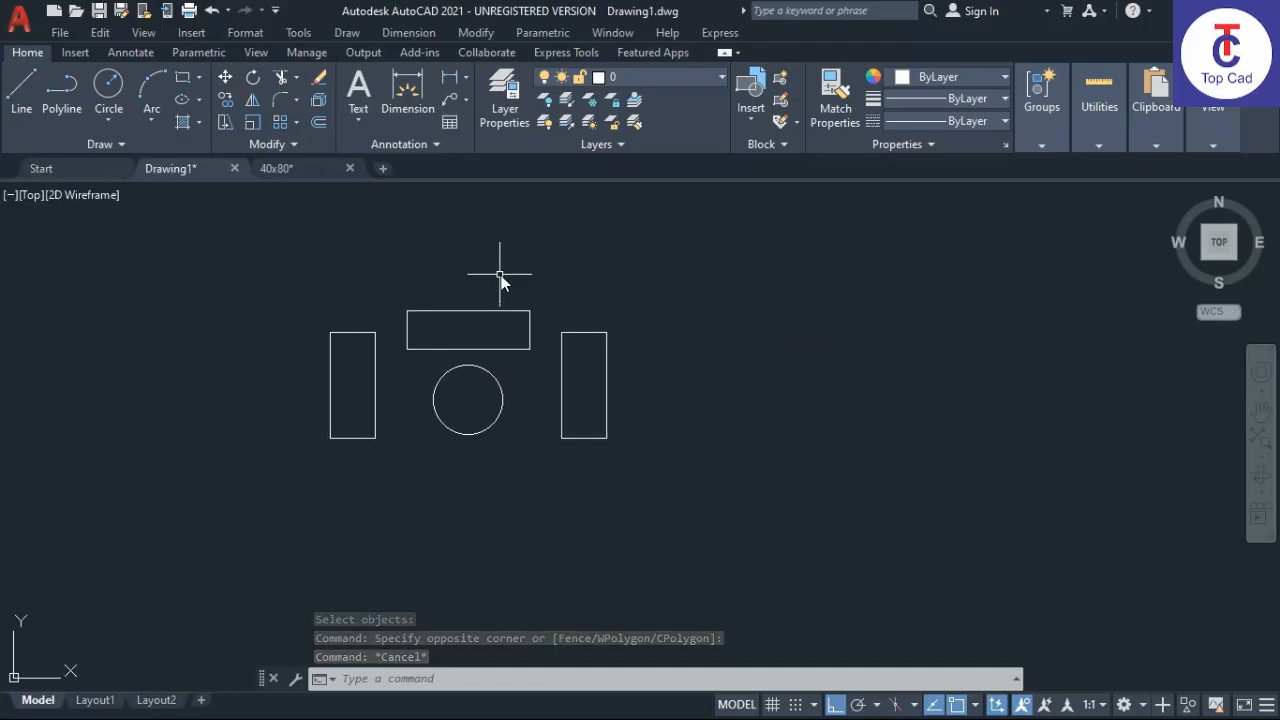
pyautogui.write('I')
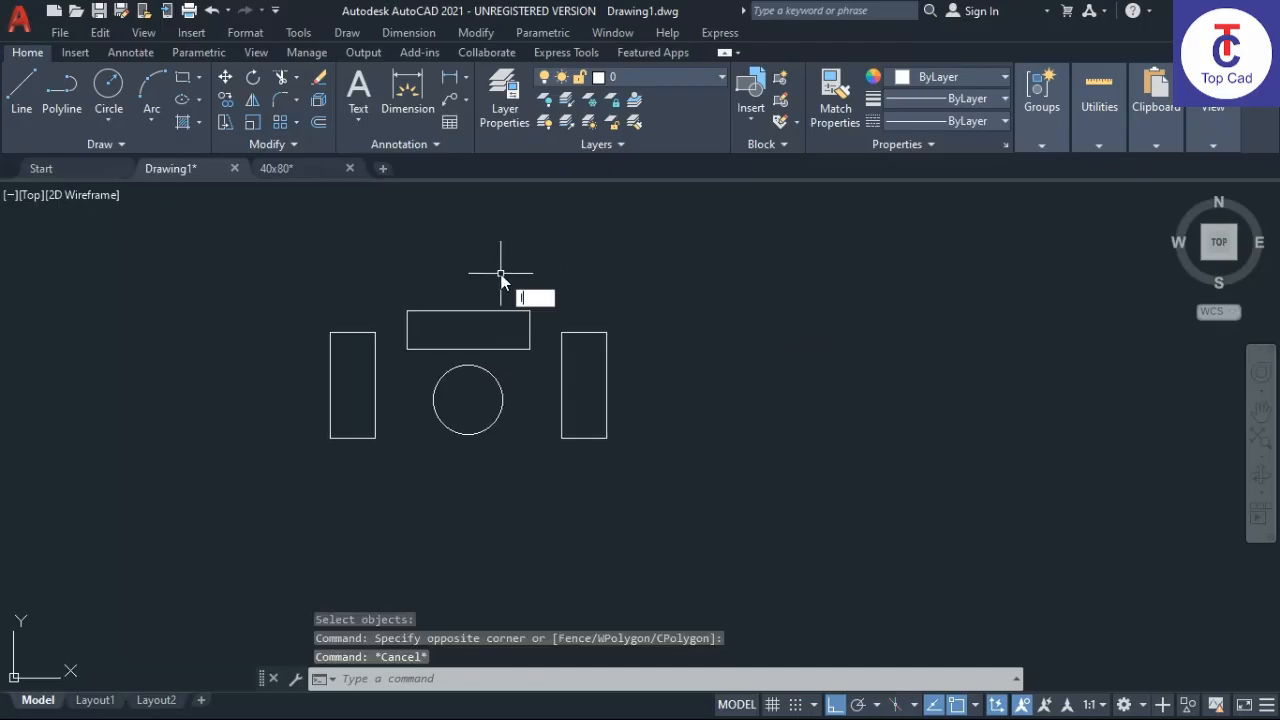
pyautogui.press('Return')
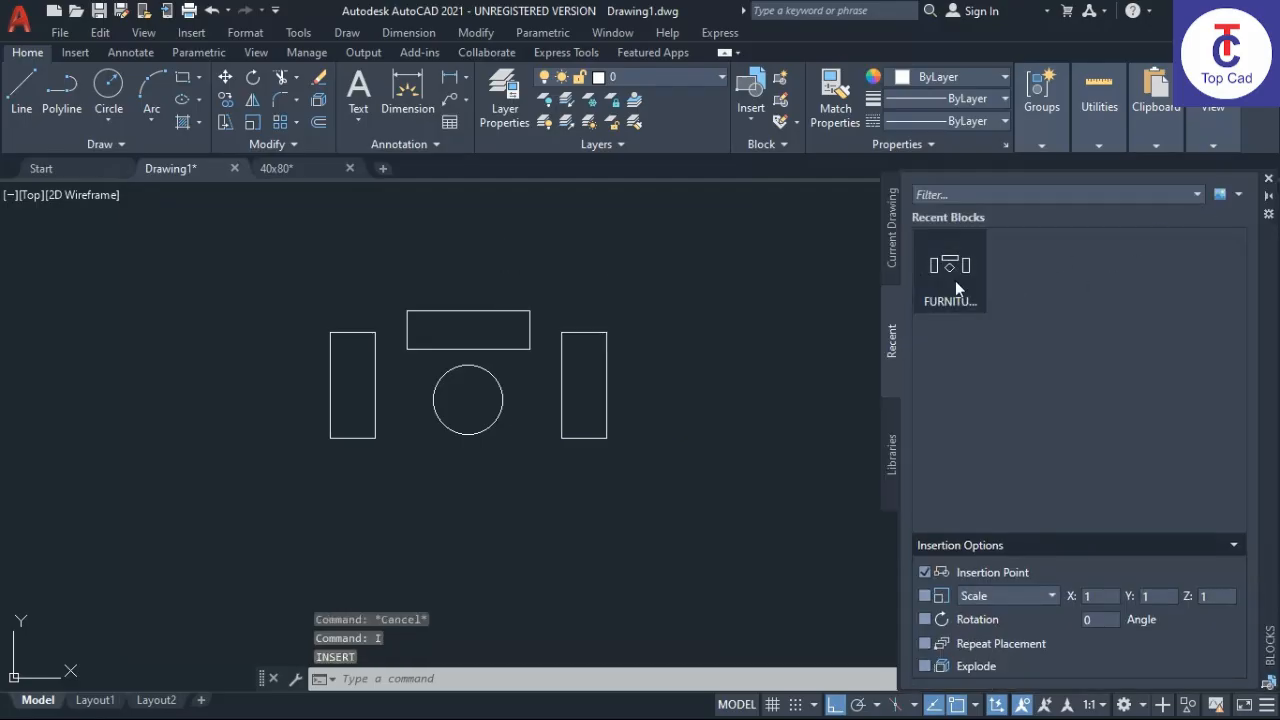
pyautogui.moveTo(954, 270)
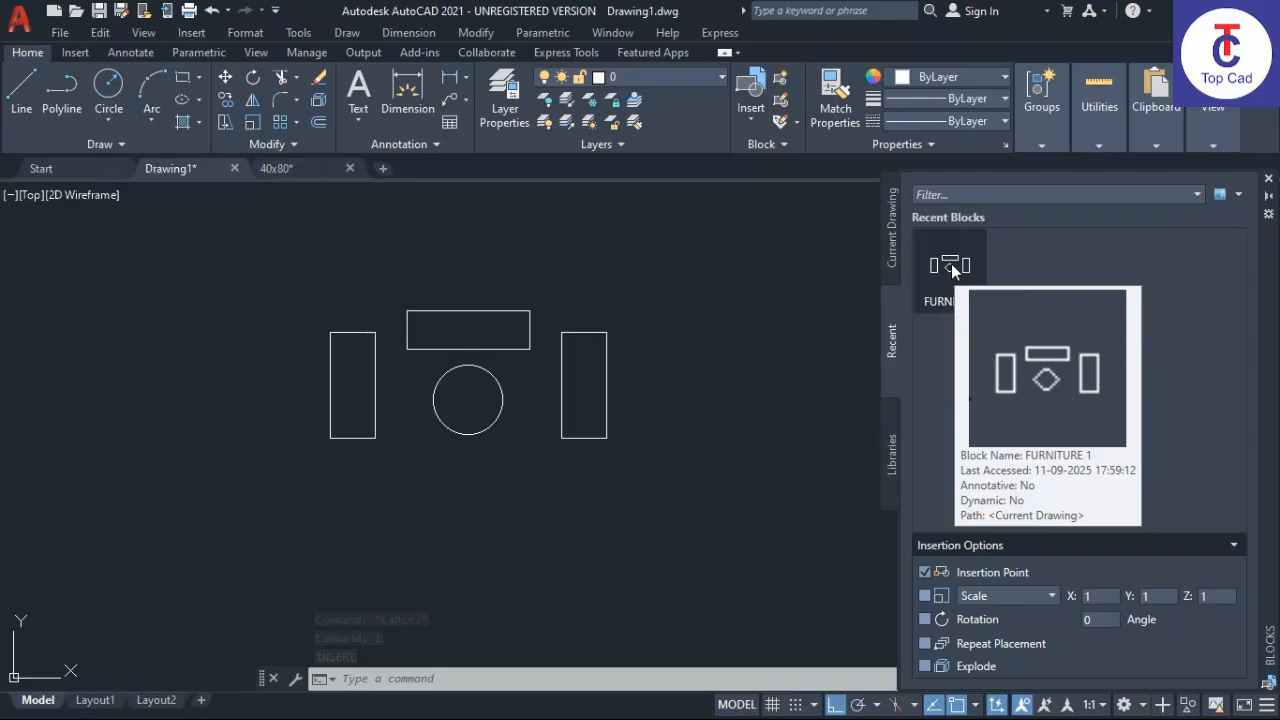
pyautogui.click(951, 262)
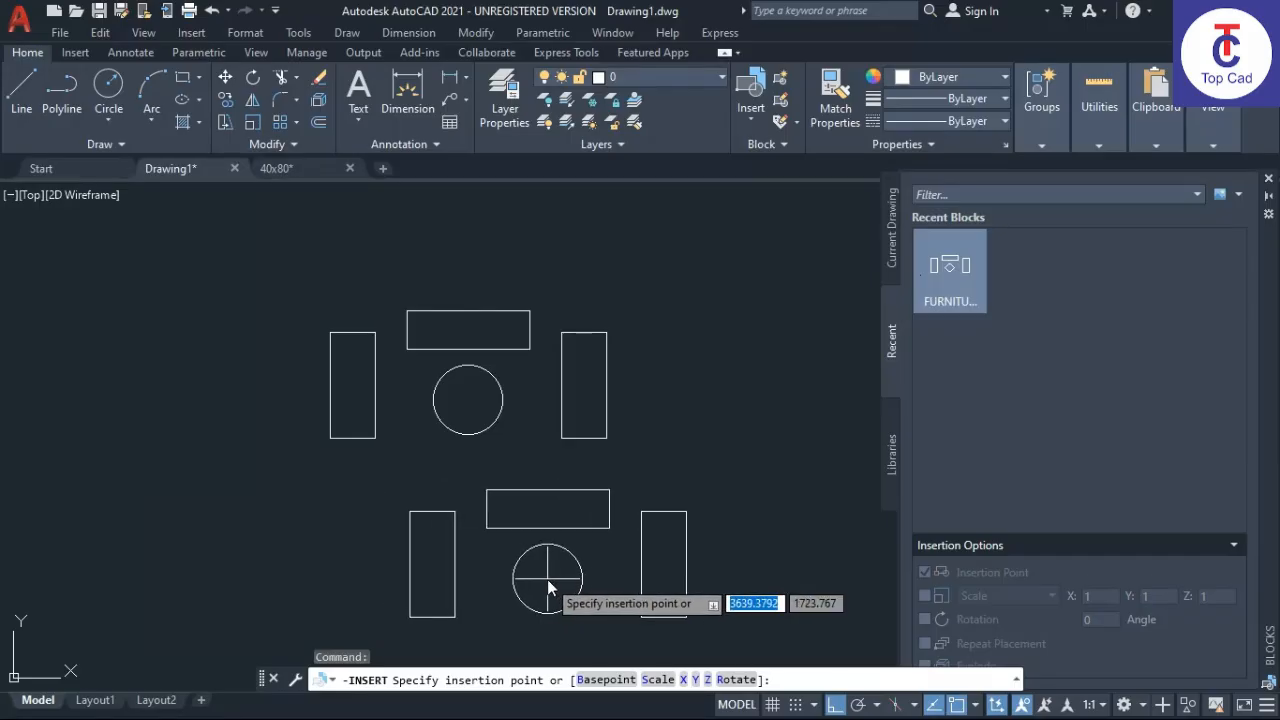
pyautogui.click(547, 579)
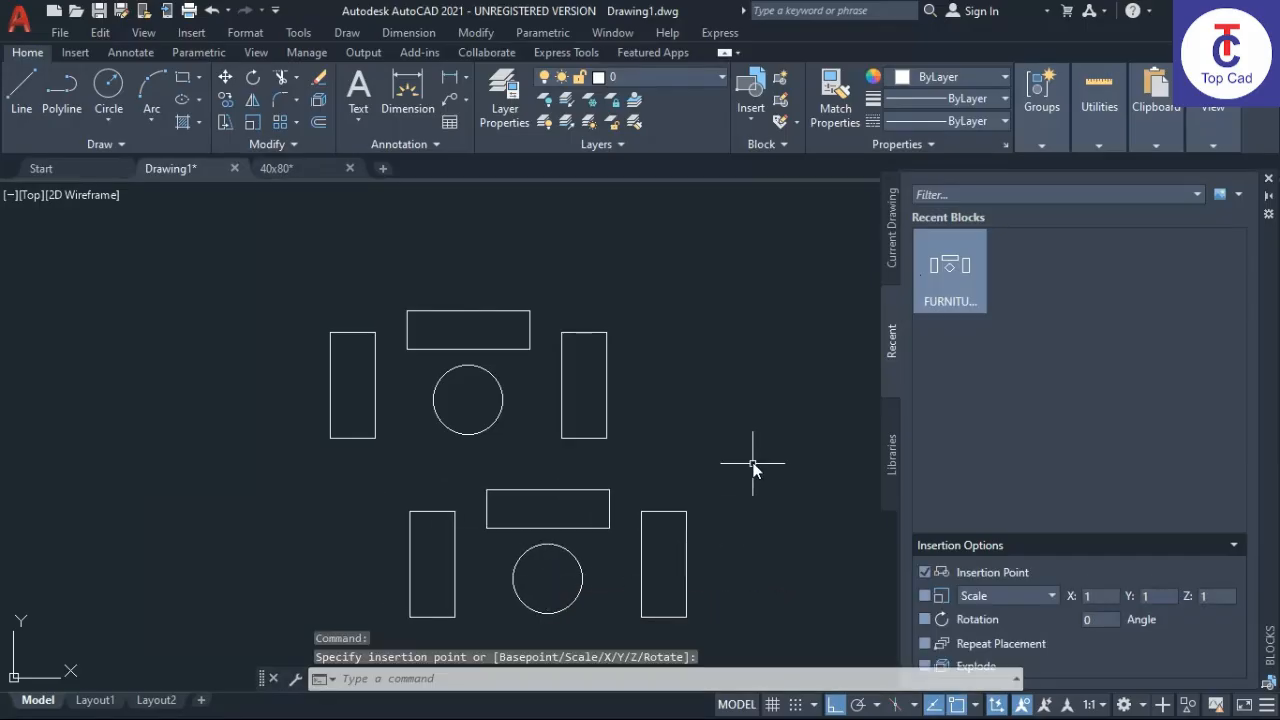
# - Select the inserted furniture block to check whether it behaves as a single object, and clear the selection
pyautogui.click(659, 514)
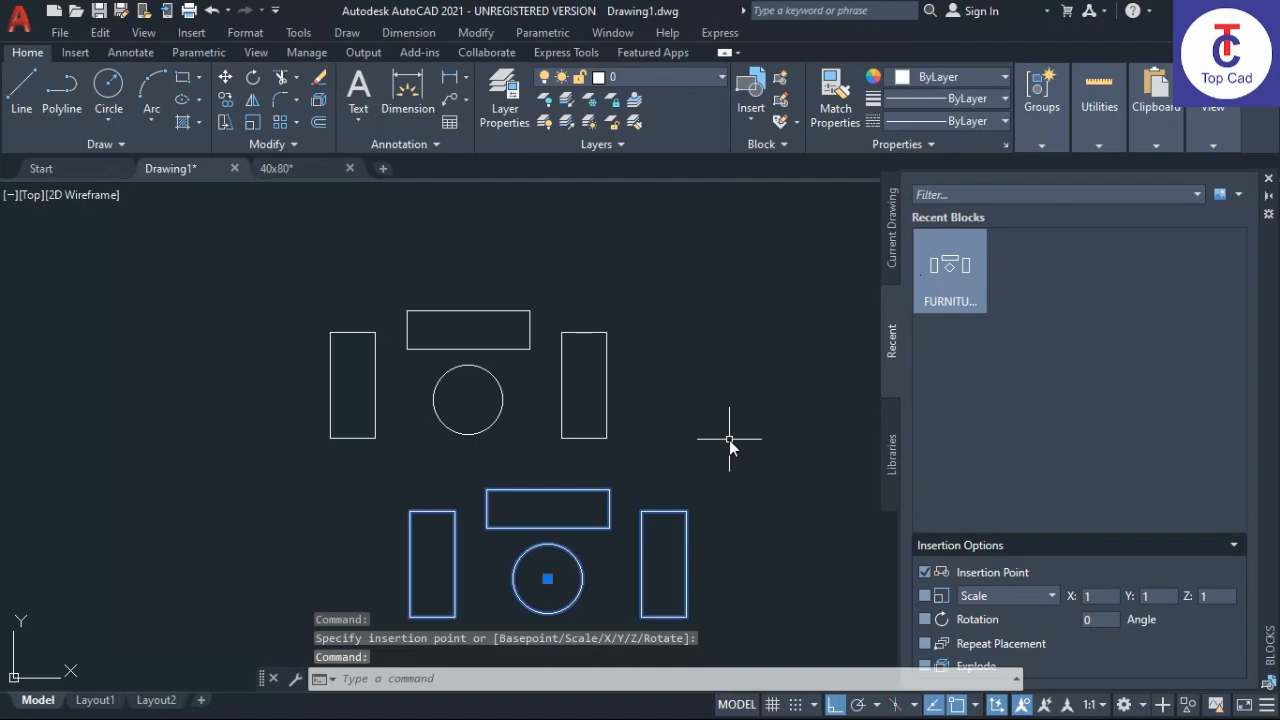
pyautogui.scroll(-2, 657, 473)
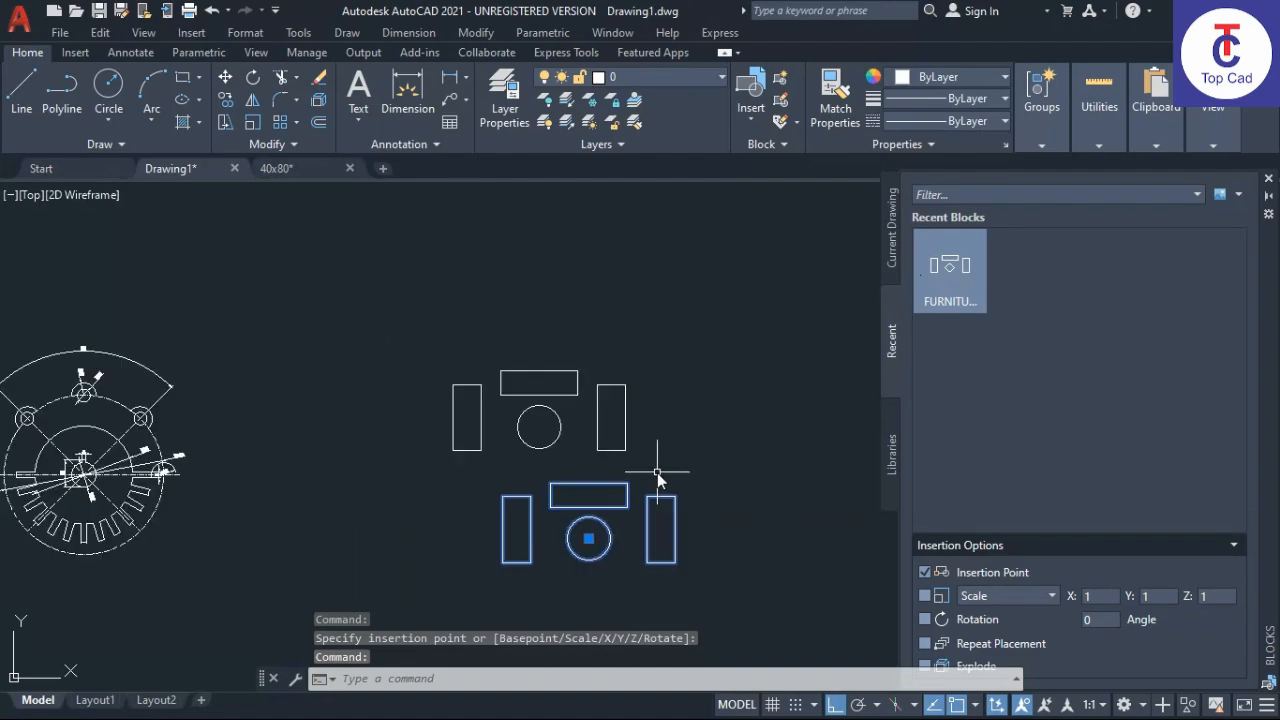
pyautogui.moveTo(656, 473)
pyautogui.mouseDown(button='middle')
pyautogui.moveTo(711, 455)
pyautogui.moveTo(578, 486)
pyautogui.mouseUp(button='middle')
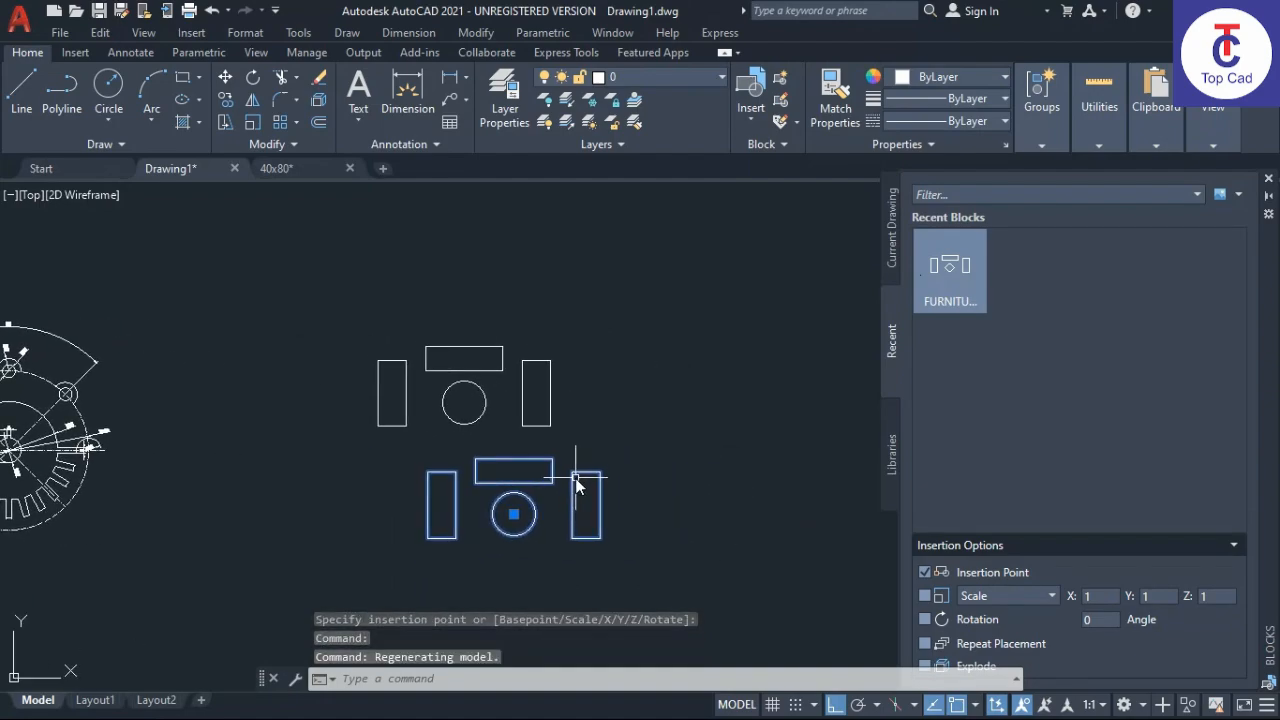
pyautogui.scroll(2, 580, 478)
pyautogui.press('Escape')
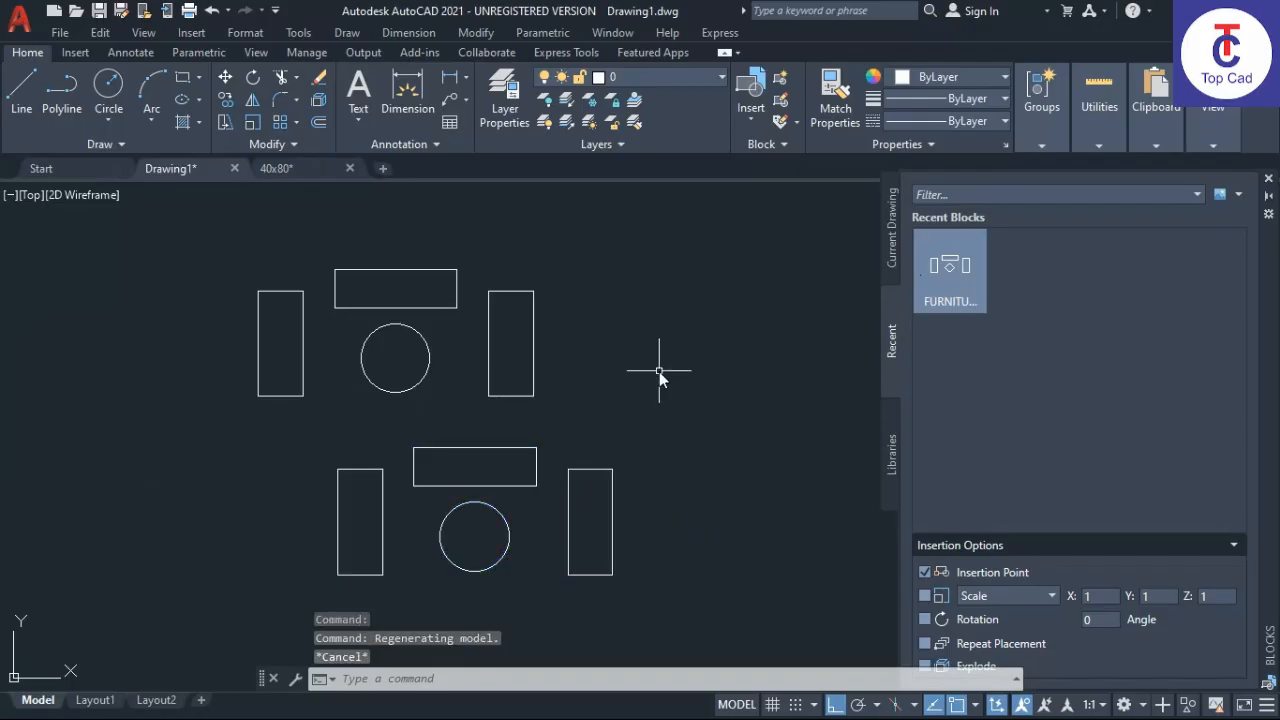
# - Change the colour of the original three rectangles and circle to yellow
pyautogui.moveTo(553, 340); pyautogui.dragTo(674, 340, button='middle')
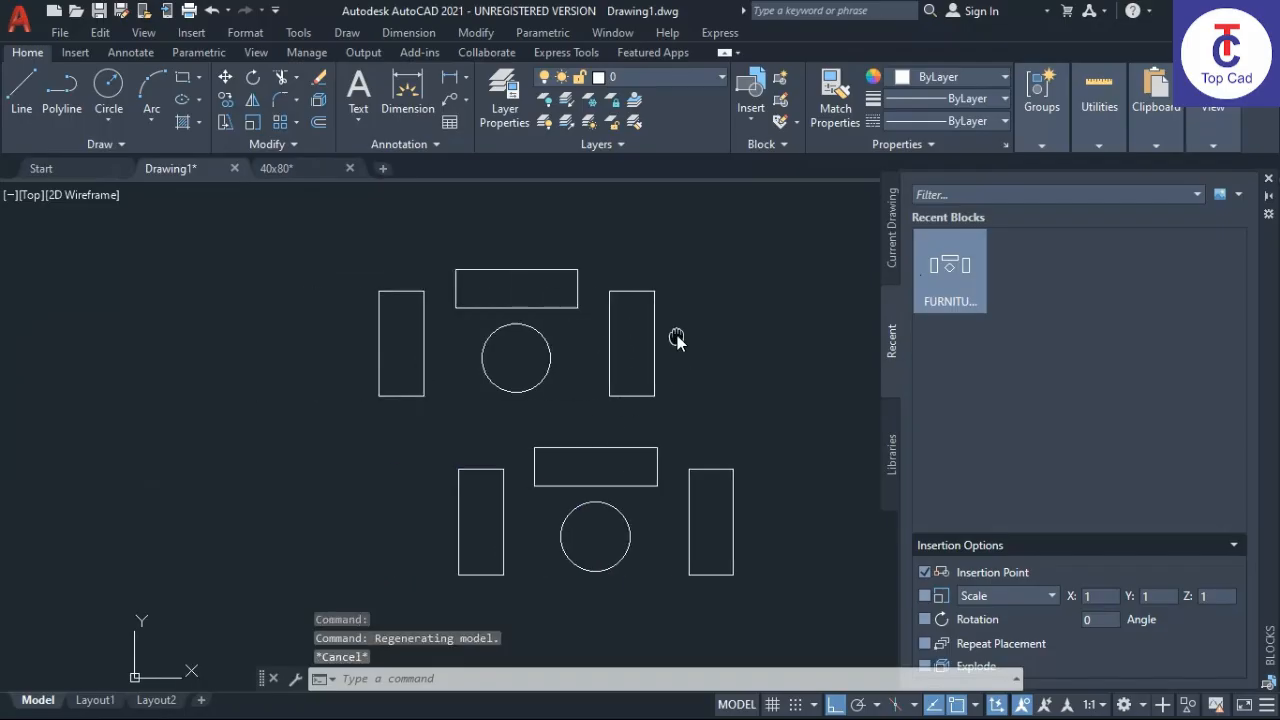
pyautogui.click(334, 232)
pyautogui.click(713, 422)
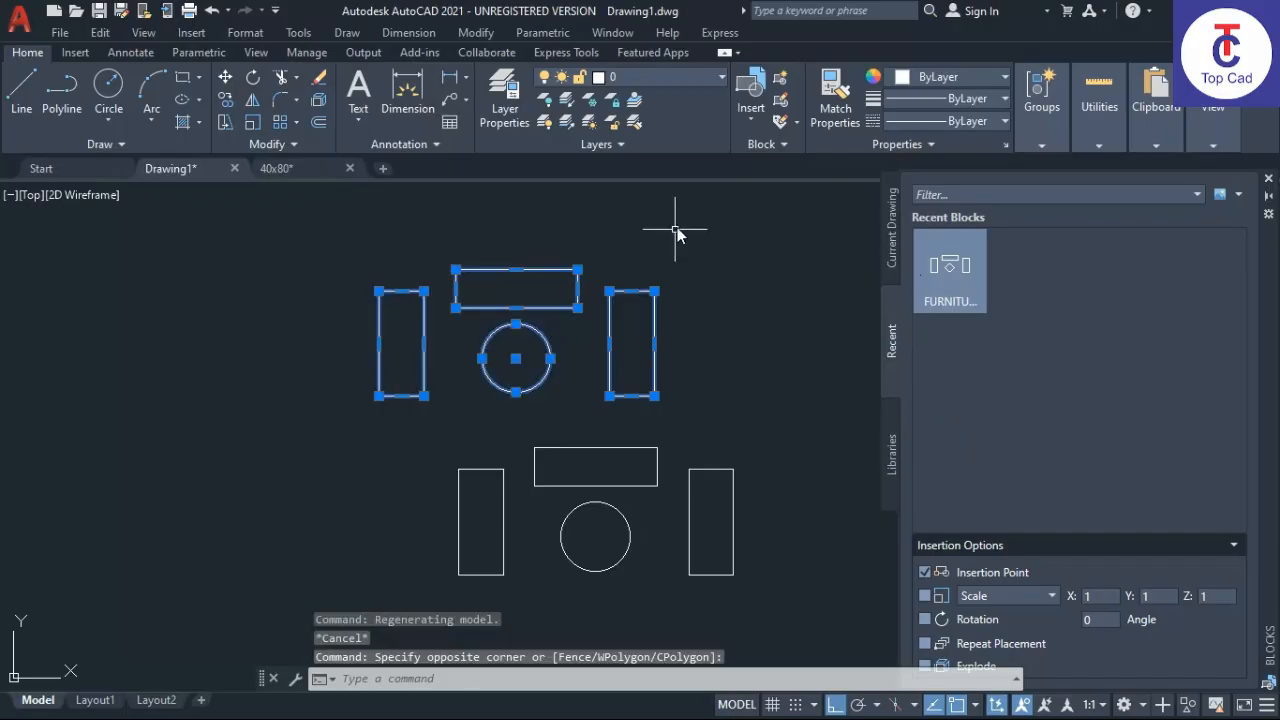
pyautogui.click(903, 86)
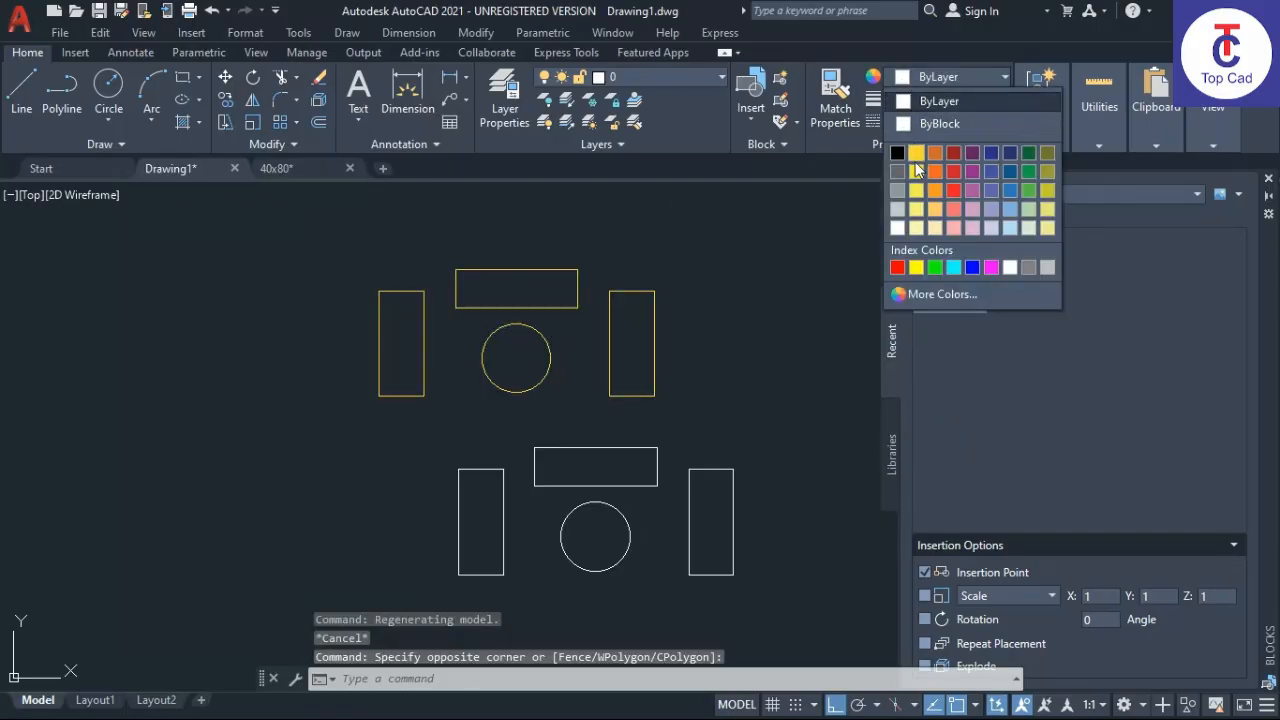
pyautogui.click(935, 100)
pyautogui.press('Escape')
# - Copy the yellow rectangles and circle horizontally into the empty space to the left of the originals
pyautogui.write('co')
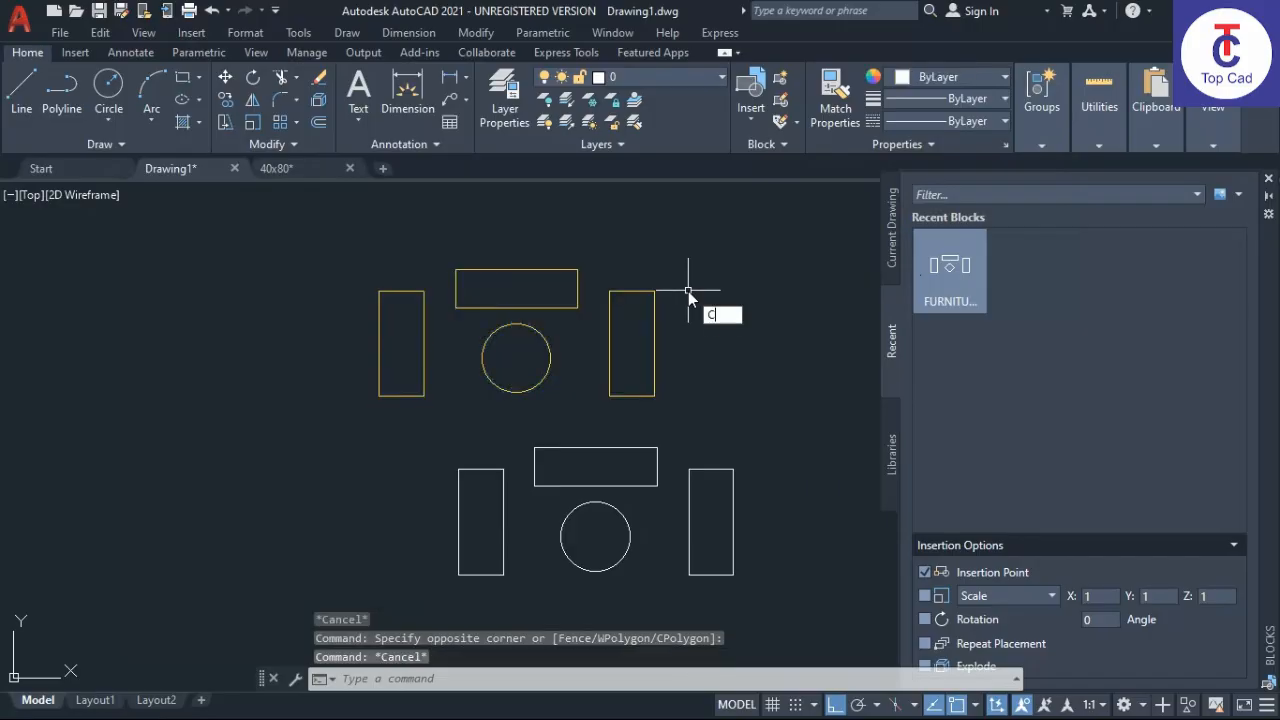
pyautogui.press('Return')
pyautogui.click(711, 251)
pyautogui.click(352, 390)
pyautogui.press('Return')
pyautogui.click(556, 323)
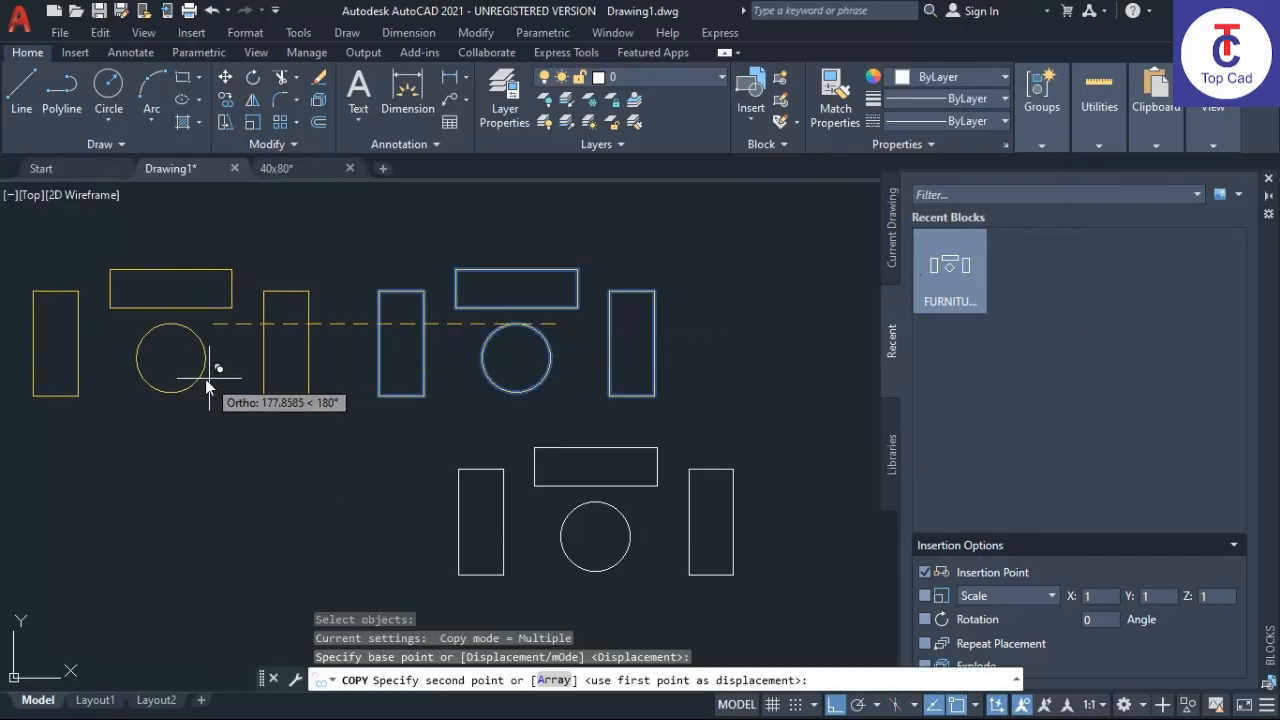
pyautogui.click(205, 374)
pyautogui.press('Return')
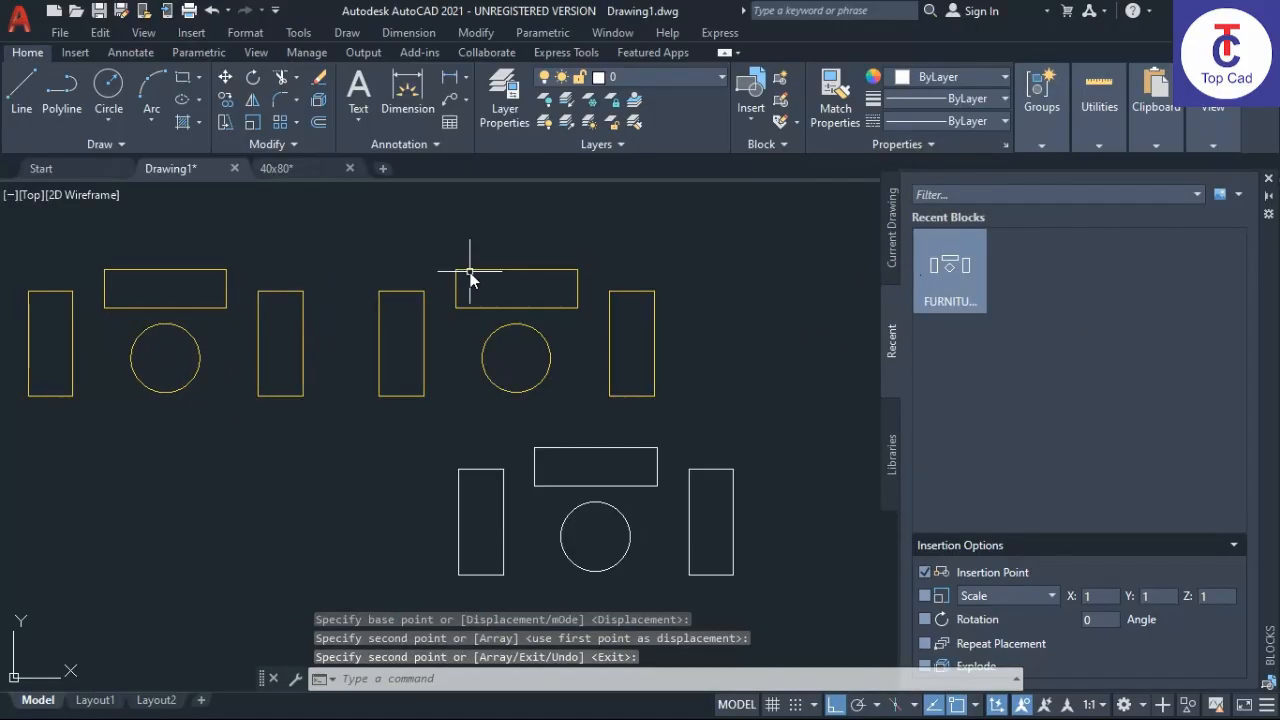
# - Begin a block definition named FURN 2 with its base point at the upper-right corner of the original horizontal rectangle
pyautogui.write('b')
pyautogui.press('Return')
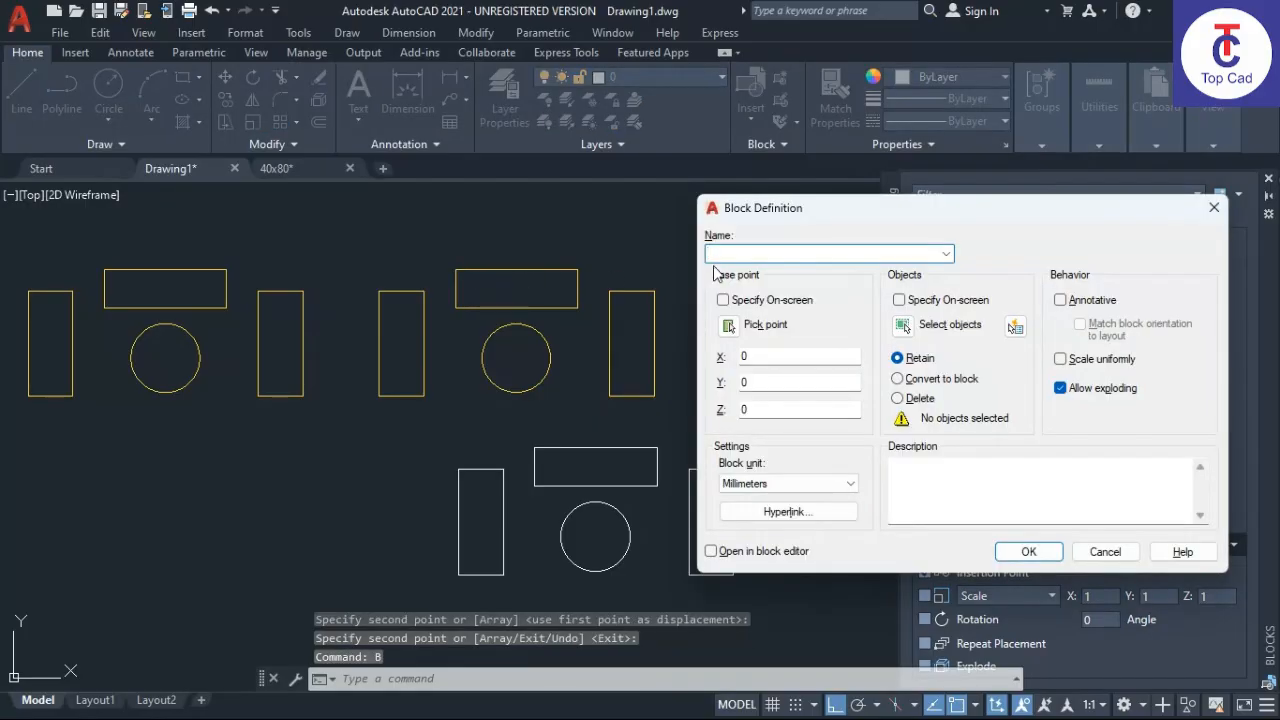
pyautogui.write('FU')
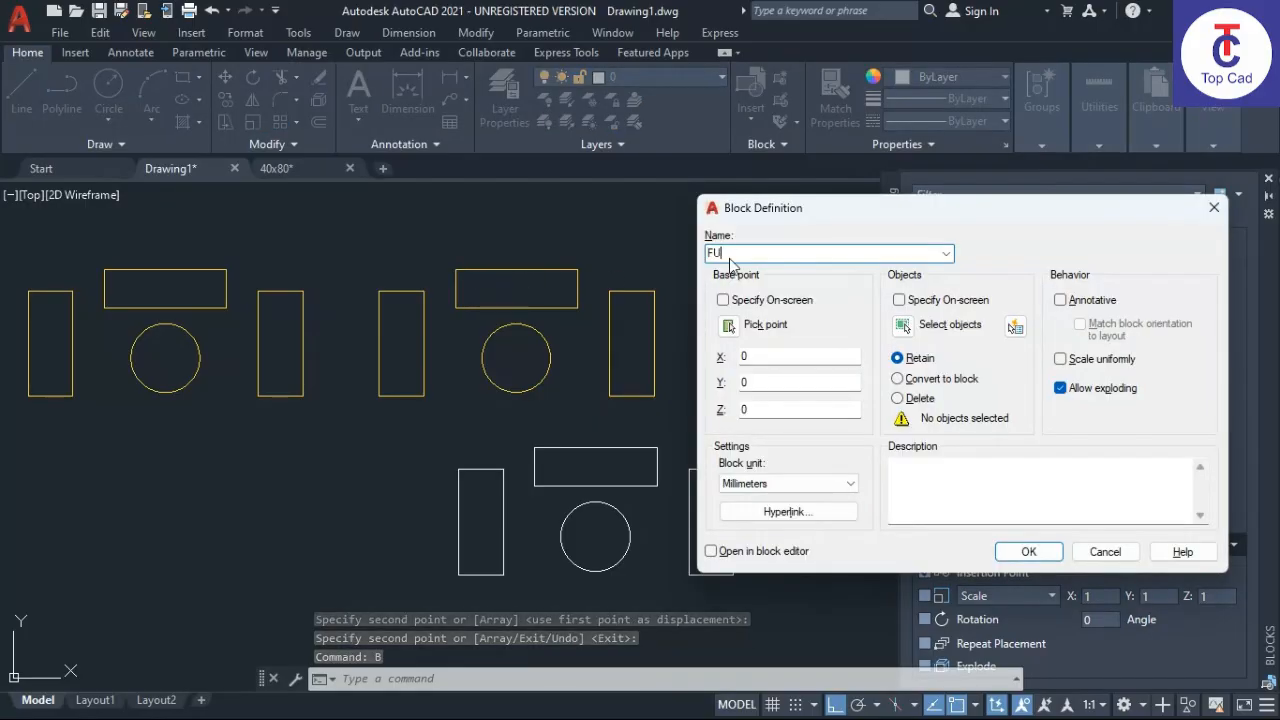
pyautogui.write('RN 2')
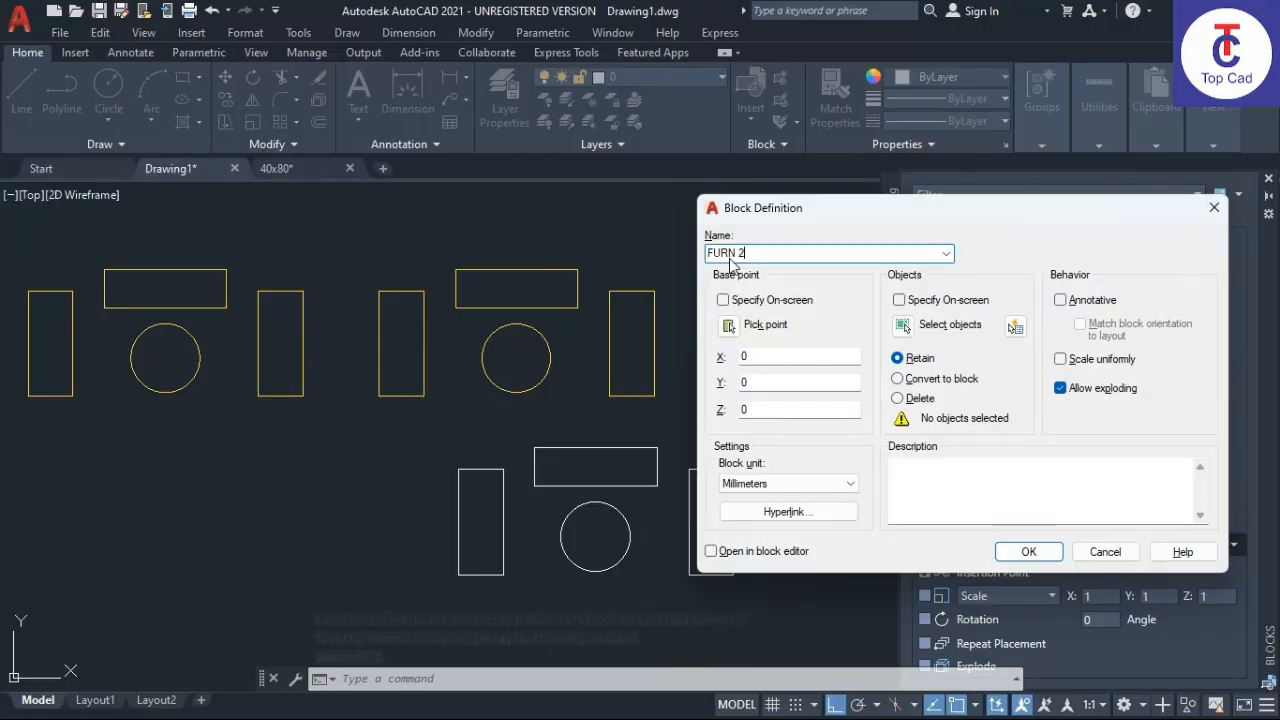
pyautogui.click(728, 326)
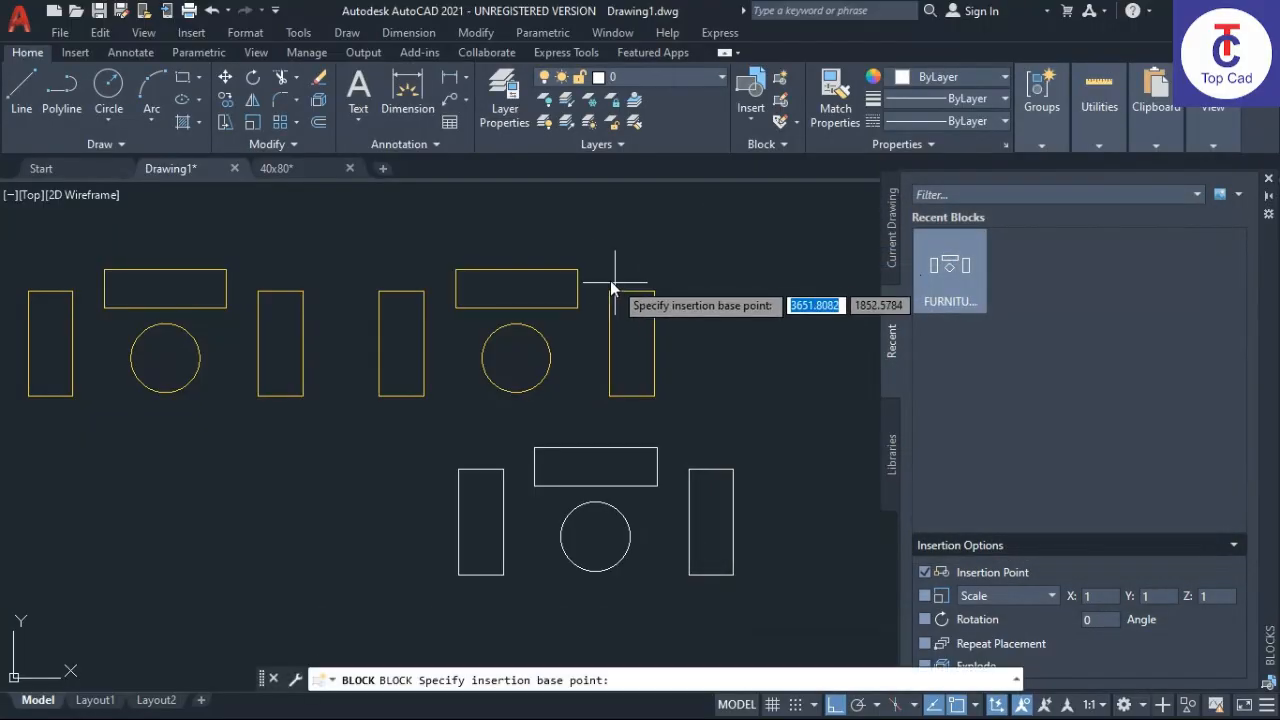
pyautogui.click(578, 270)
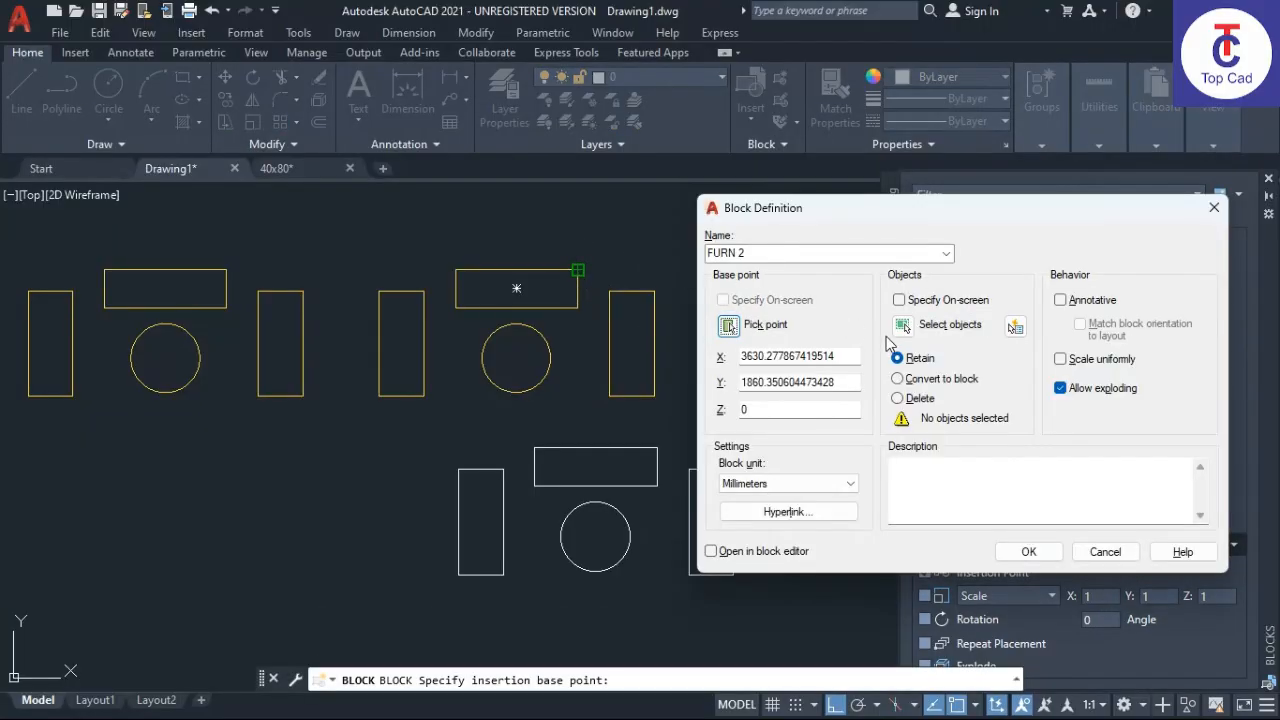
# - Include the original yellow rectangles and circle in FURN 2, set the source objects to Convert to block, and create the block
pyautogui.click(902, 327)
pyautogui.click(691, 244)
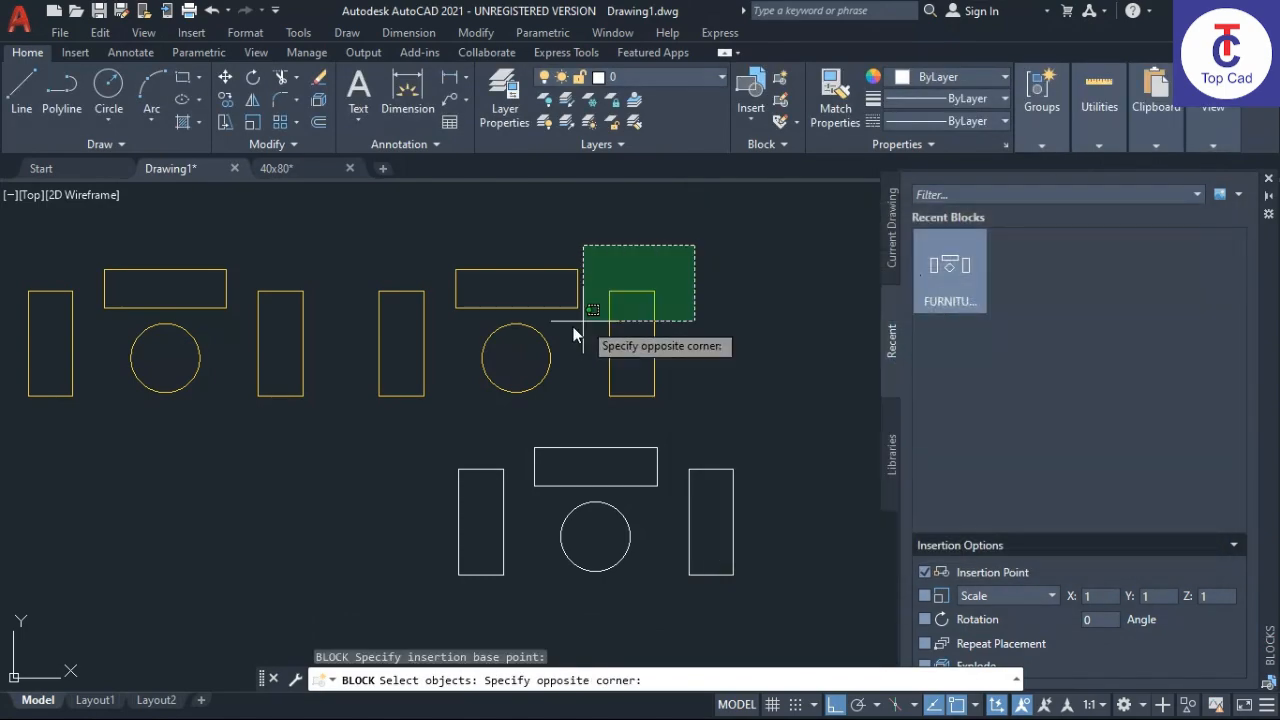
pyautogui.click(387, 405)
pyautogui.press('Return')
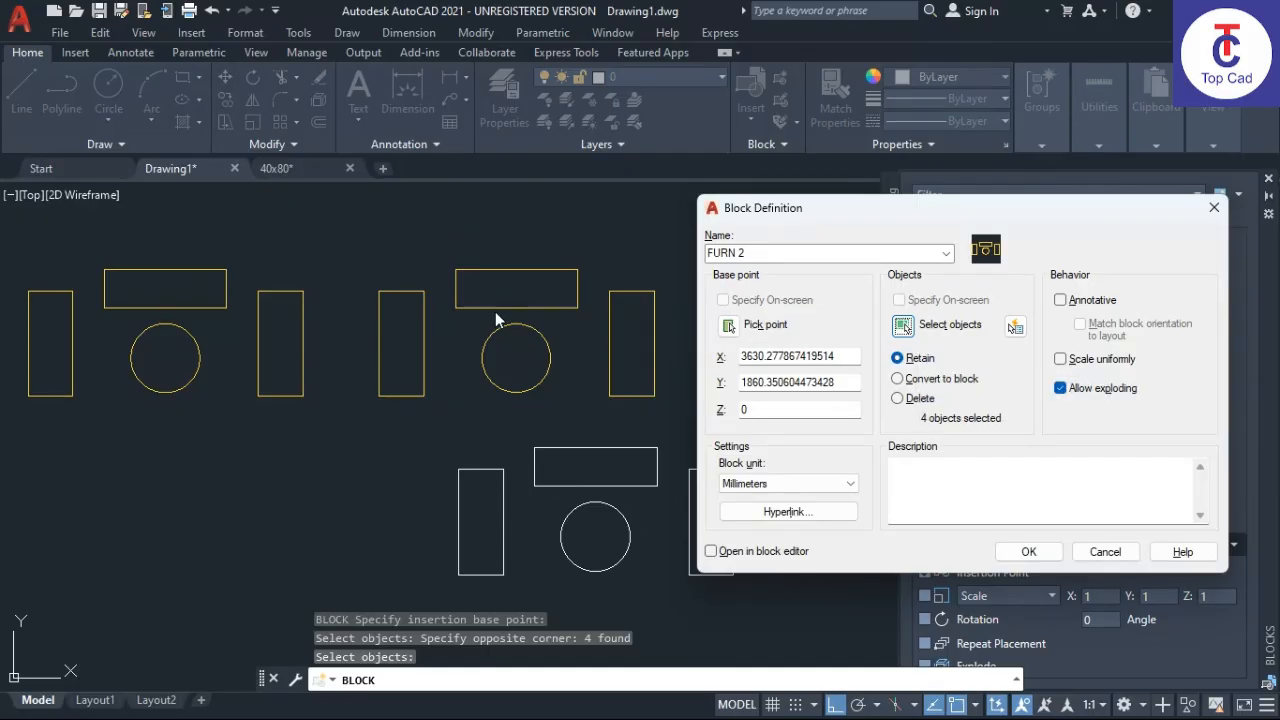
pyautogui.click(897, 379)
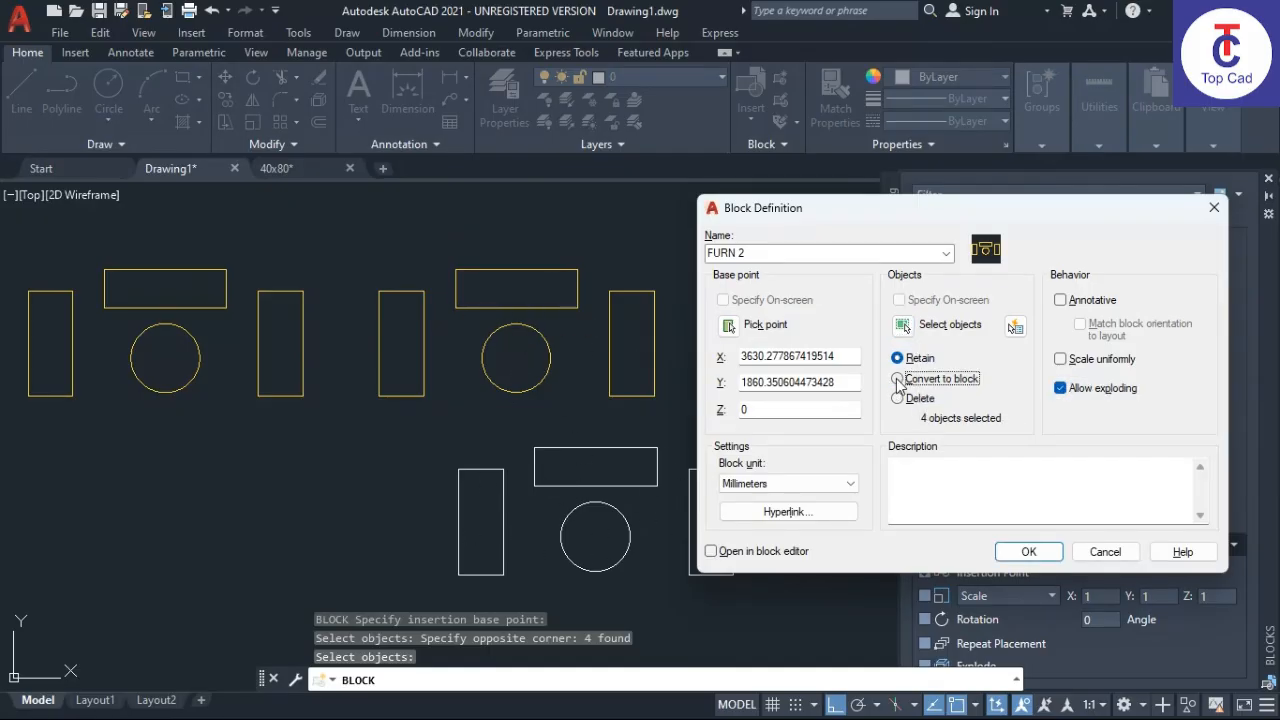
pyautogui.click(1022, 551)
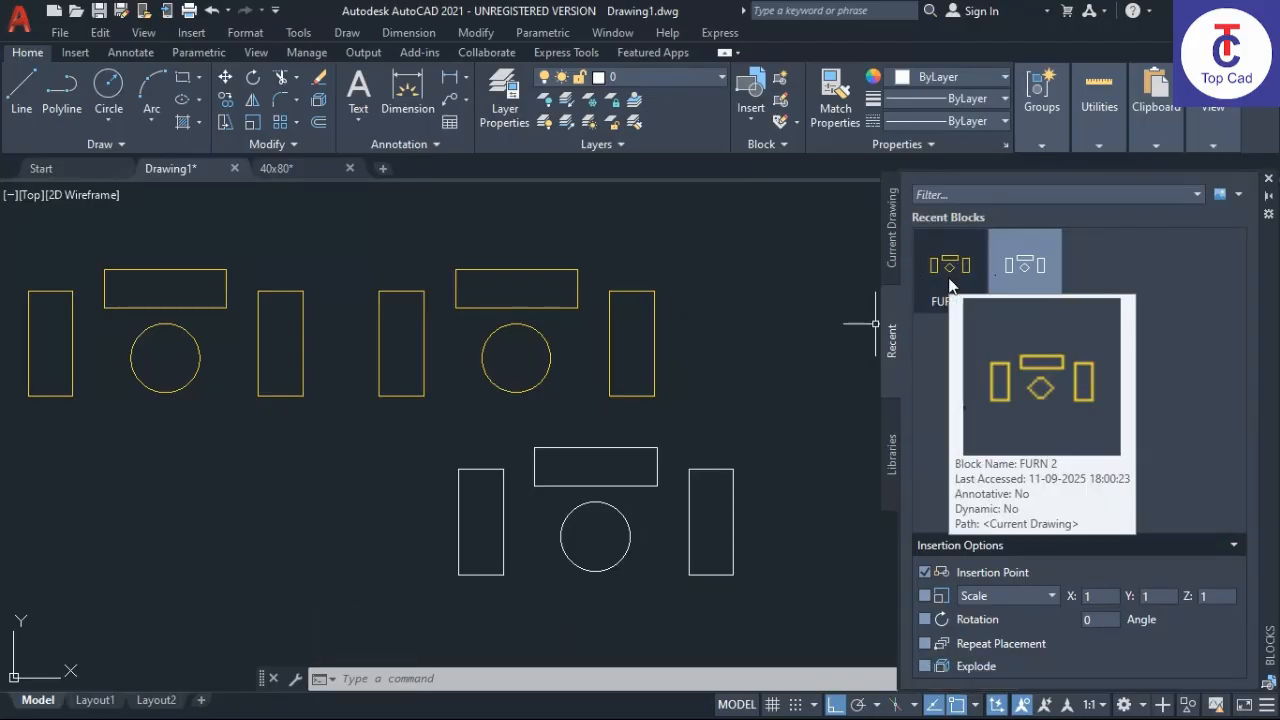
# - Begin another block definition named FURN 2 with its base point at the centre of the copied yellow circle
pyautogui.moveTo(350, 367); pyautogui.dragTo(563, 370, button='middle')
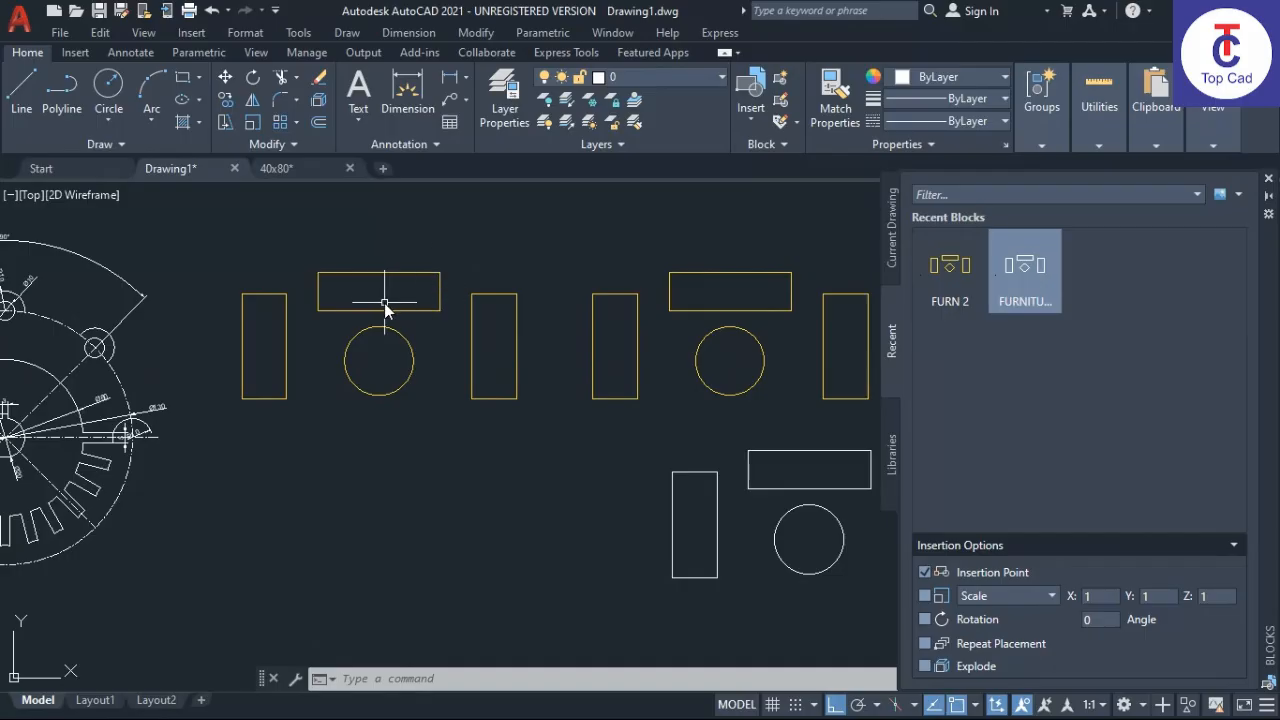
pyautogui.write('b')
pyautogui.press('Return')
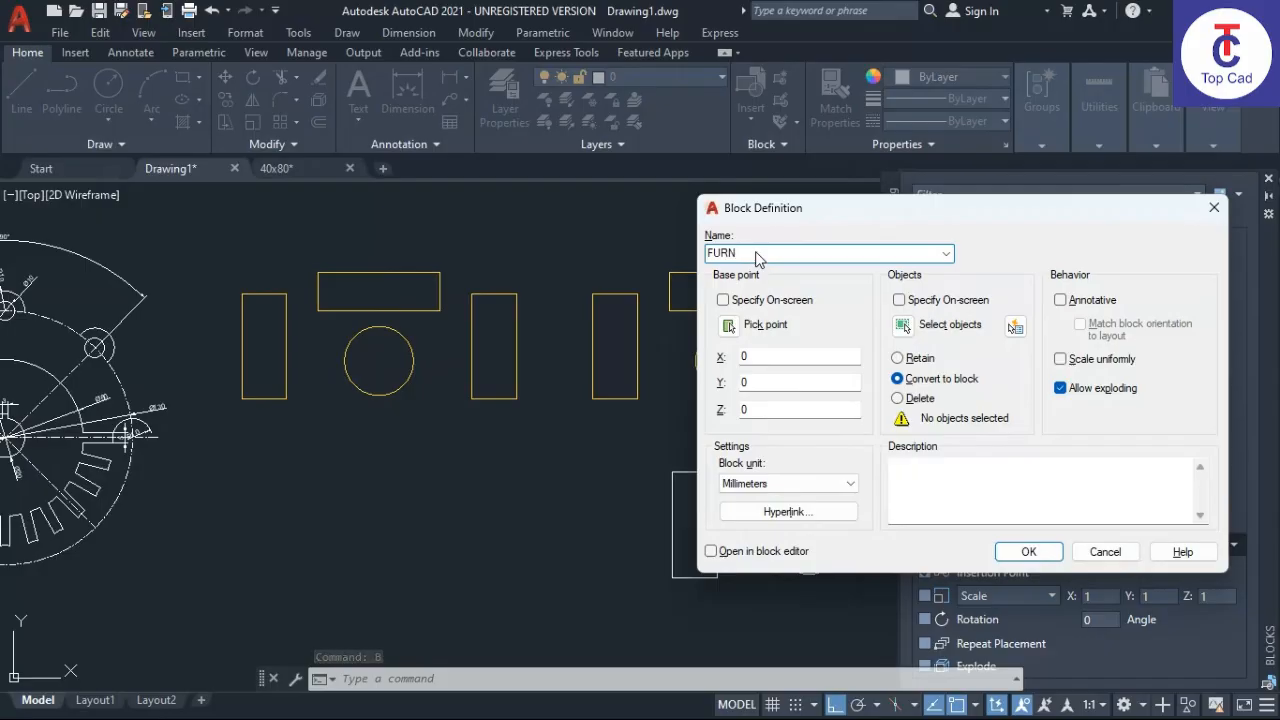
pyautogui.click(729, 326)
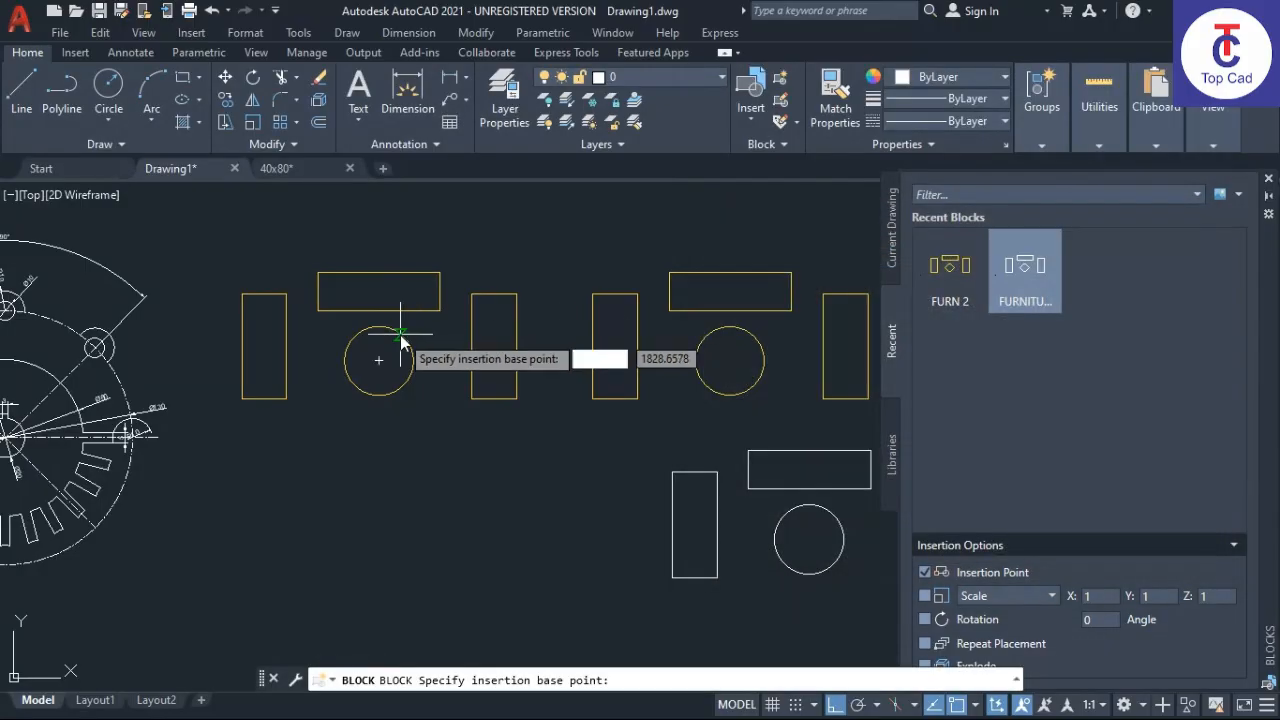
pyautogui.click(379, 361)
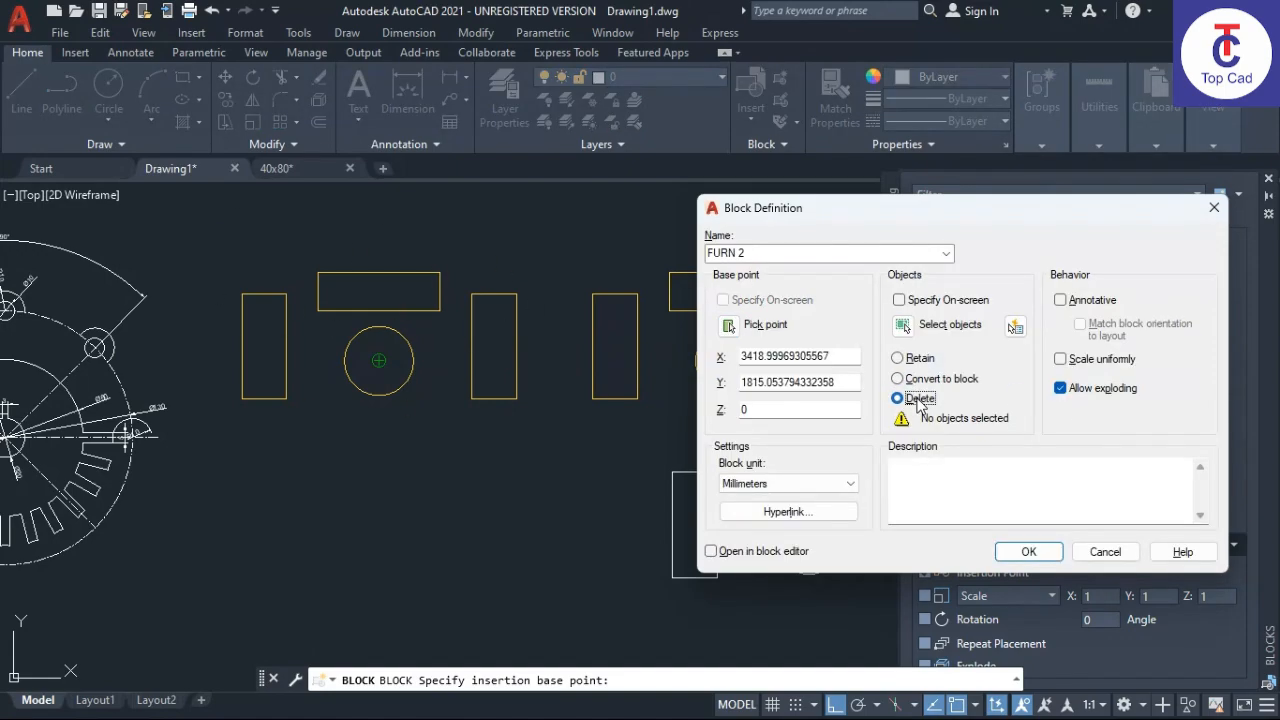
# - Redefine FURN 2 from the copied yellow rectangles and circle, with the source objects set to Delete
pyautogui.click(910, 326)
pyautogui.click(563, 192)
pyautogui.click(228, 451)
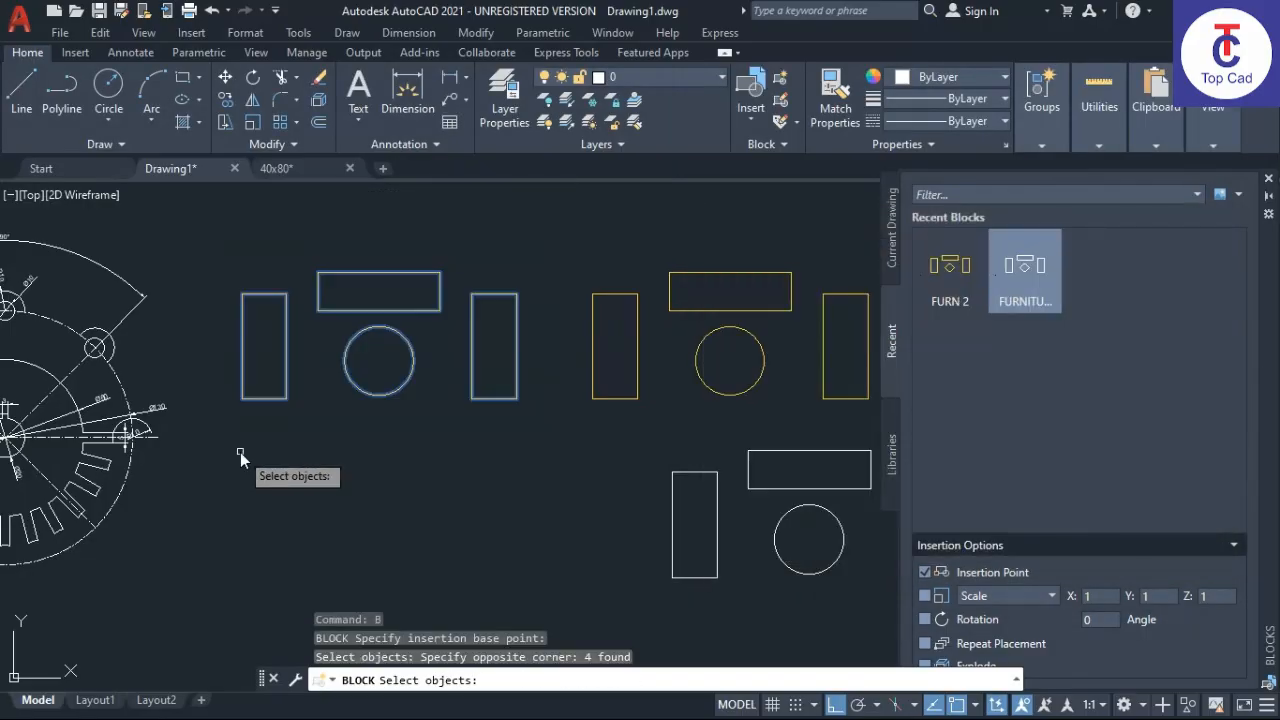
pyautogui.press('Return')
pyautogui.click(1040, 556)
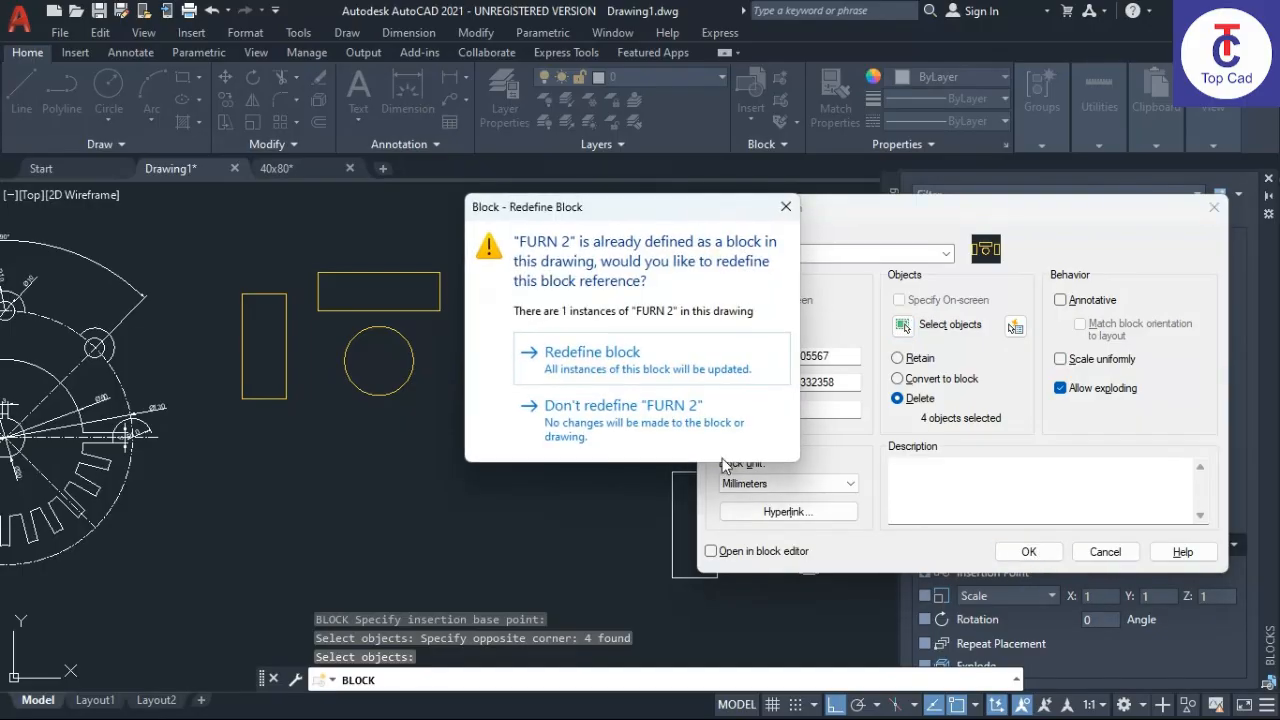
pyautogui.click(603, 368)
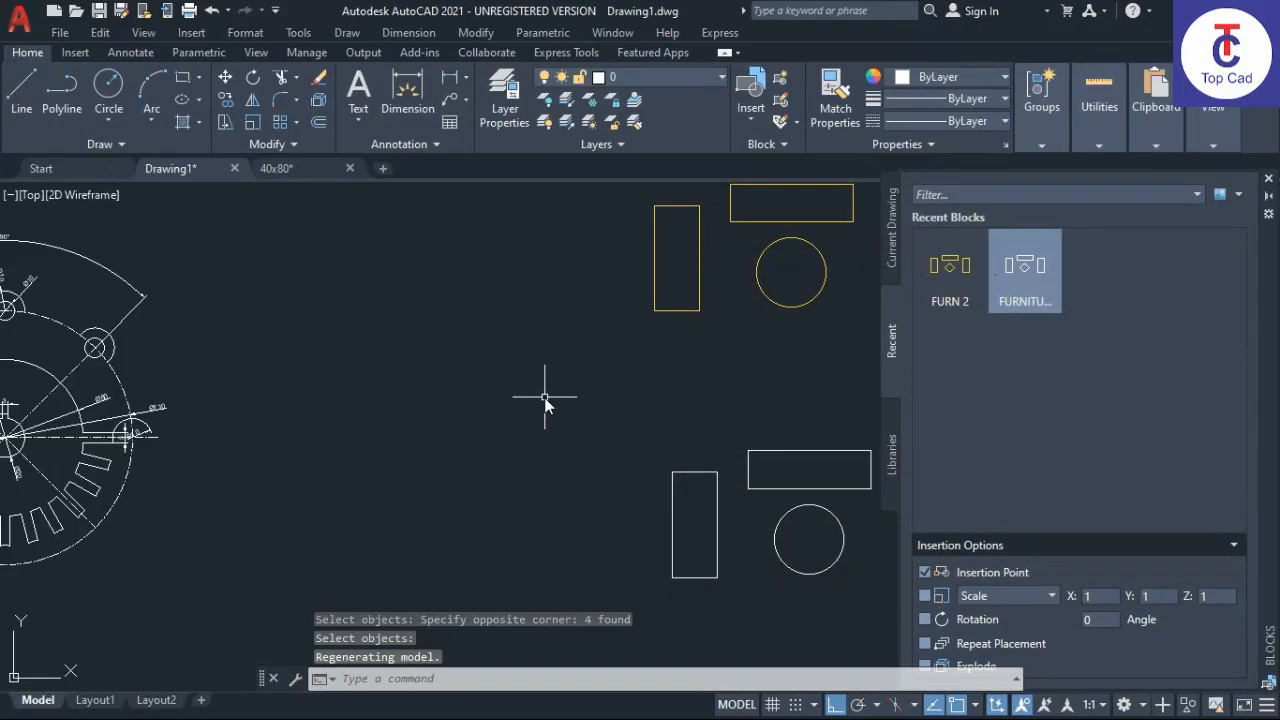
# - Undo the redefinition of the FURN 2 block
pyautogui.scroll(-3, 540, 365)
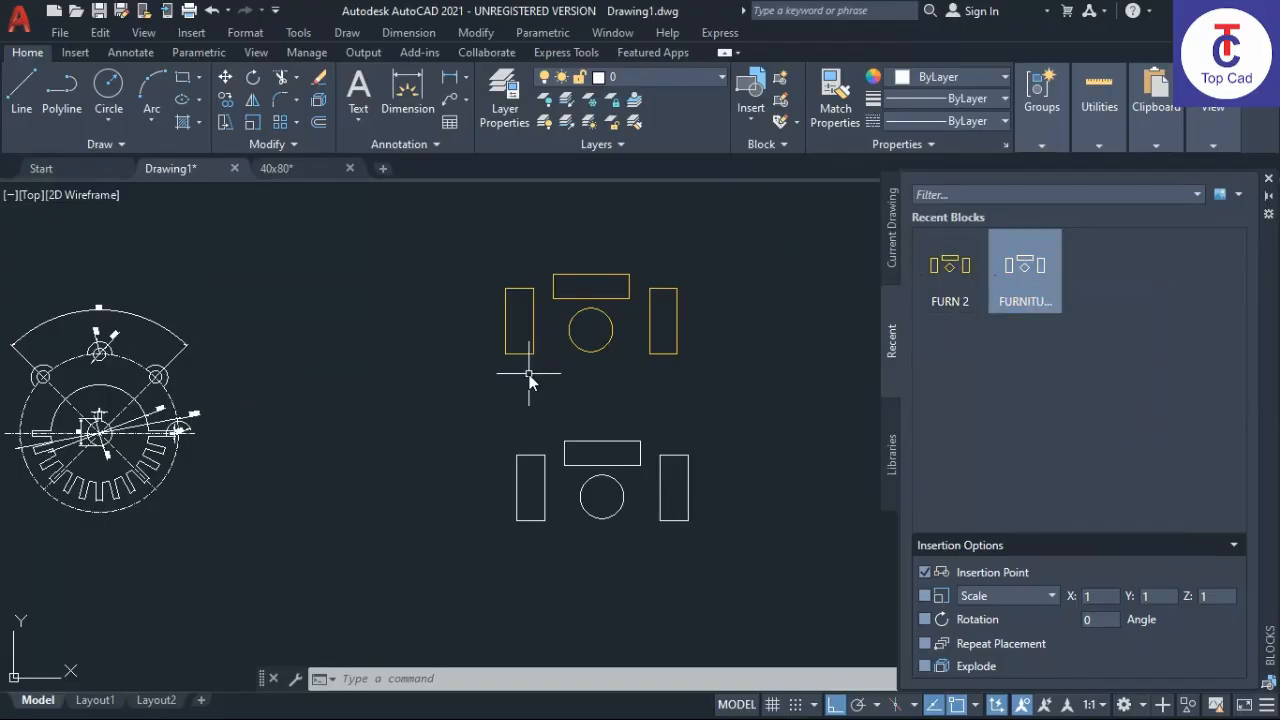
pyautogui.hotkey('ctrl', 'z')
pyautogui.hotkey('ctrl', 'z')
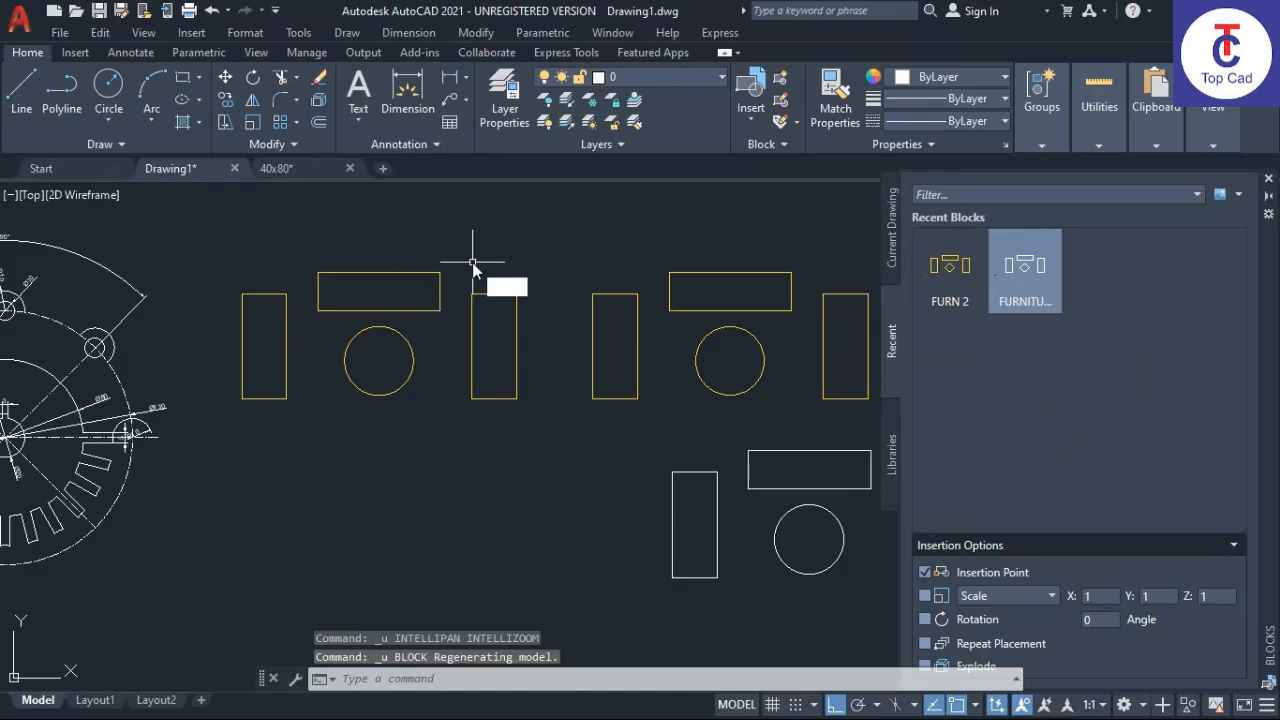
# - Begin a block definition named FURN 3 with its base point at the centre of the original yellow circle
pyautogui.write('B')
pyautogui.press('Return')
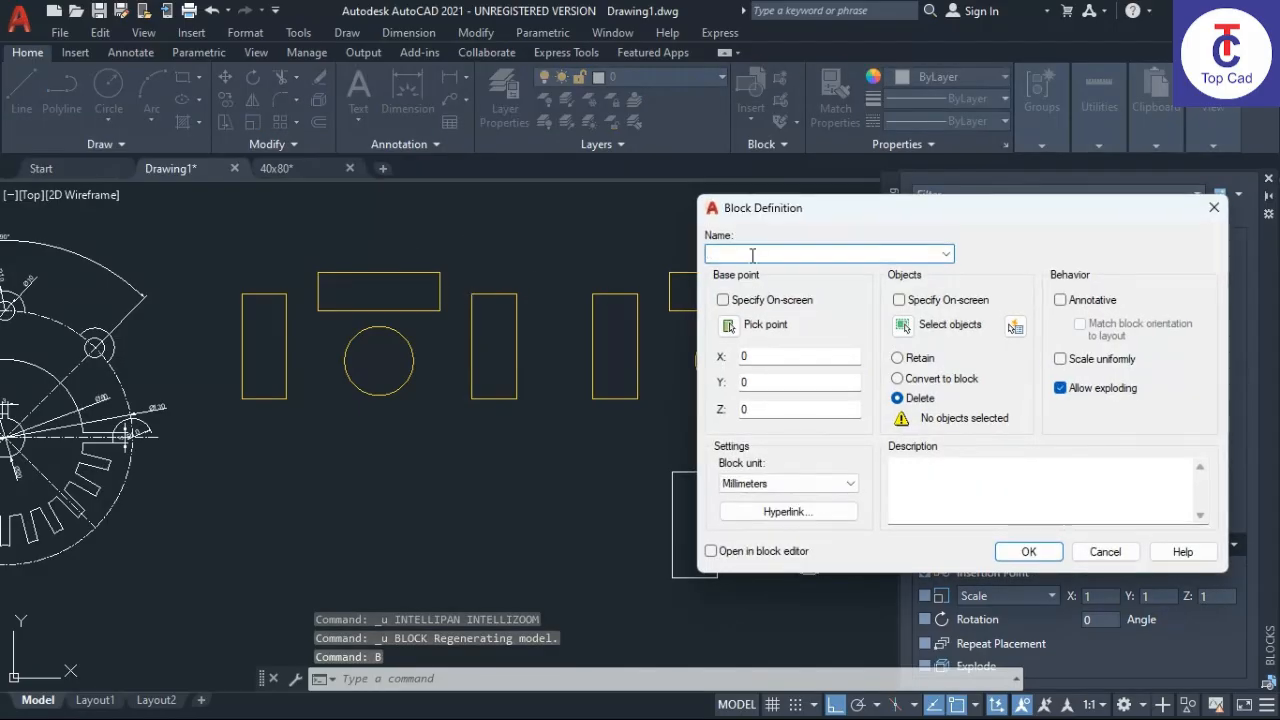
pyautogui.write('FURN')
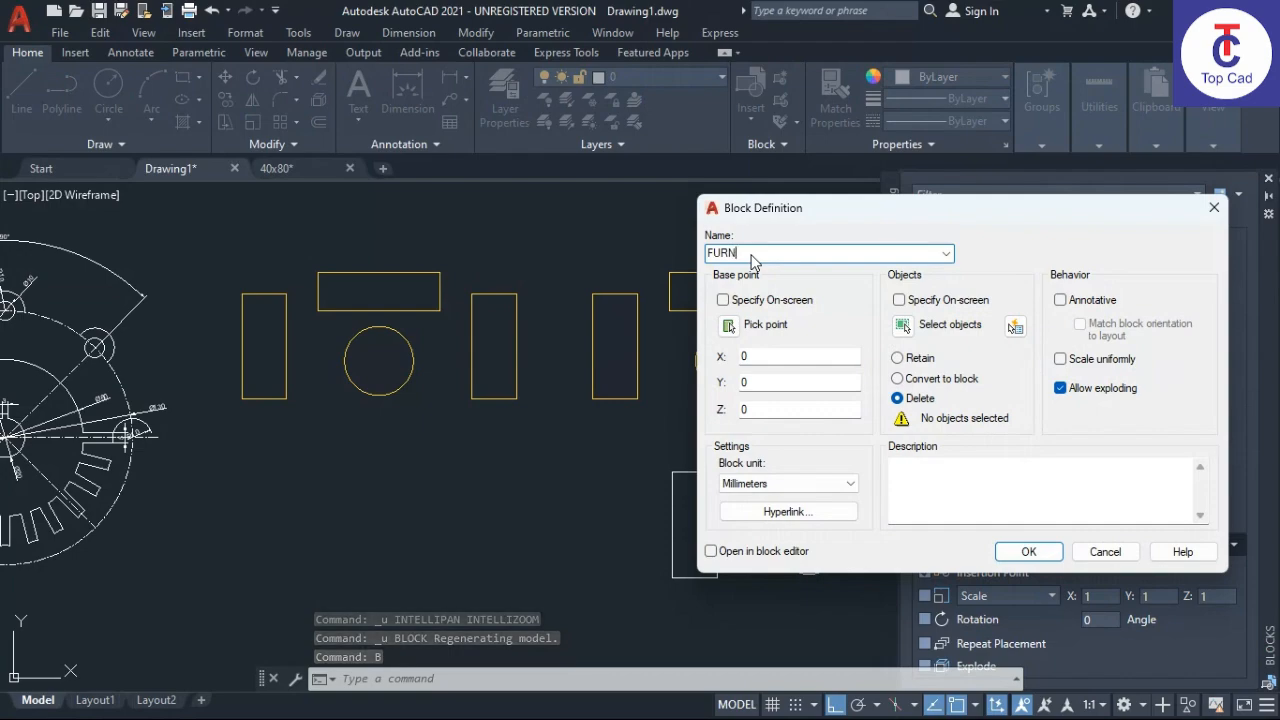
pyautogui.write(' 2')
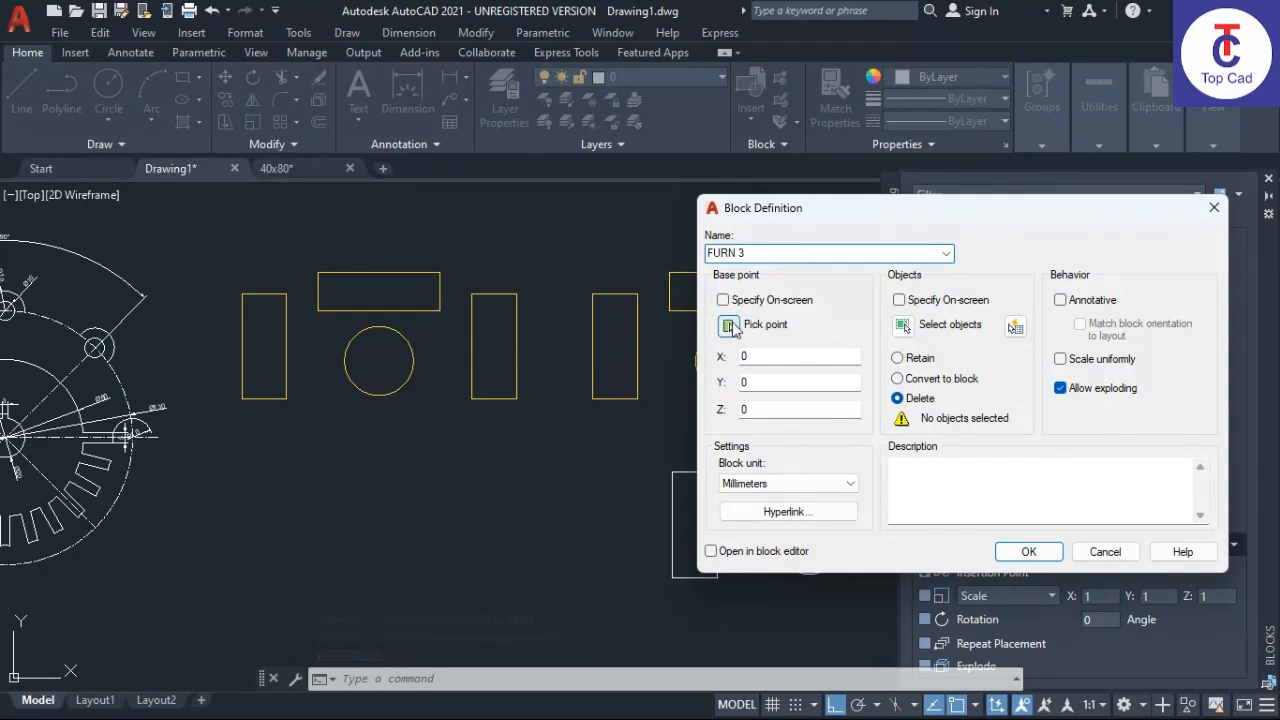
pyautogui.click(760, 324)
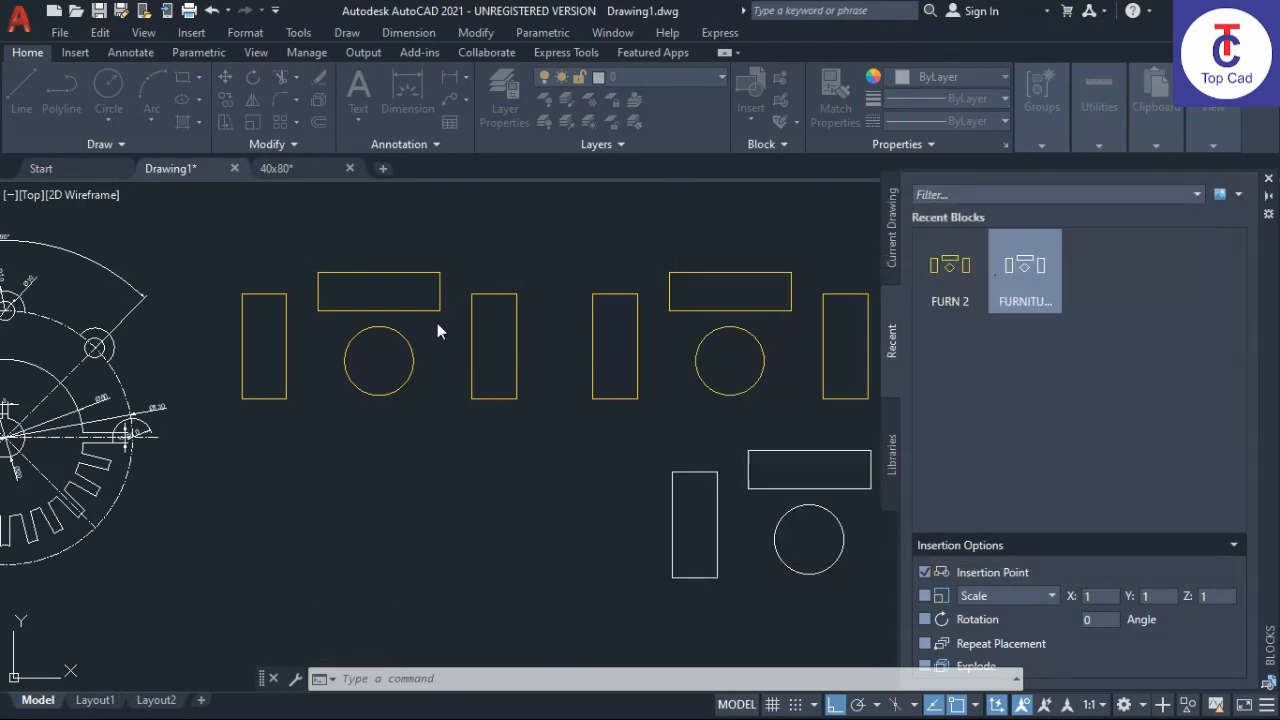
pyautogui.click(379, 360)
# - Create FURN 3 from the three original yellow rectangles and circle with the source objects set to Delete, and insert the block in their place
pyautogui.click(910, 327)
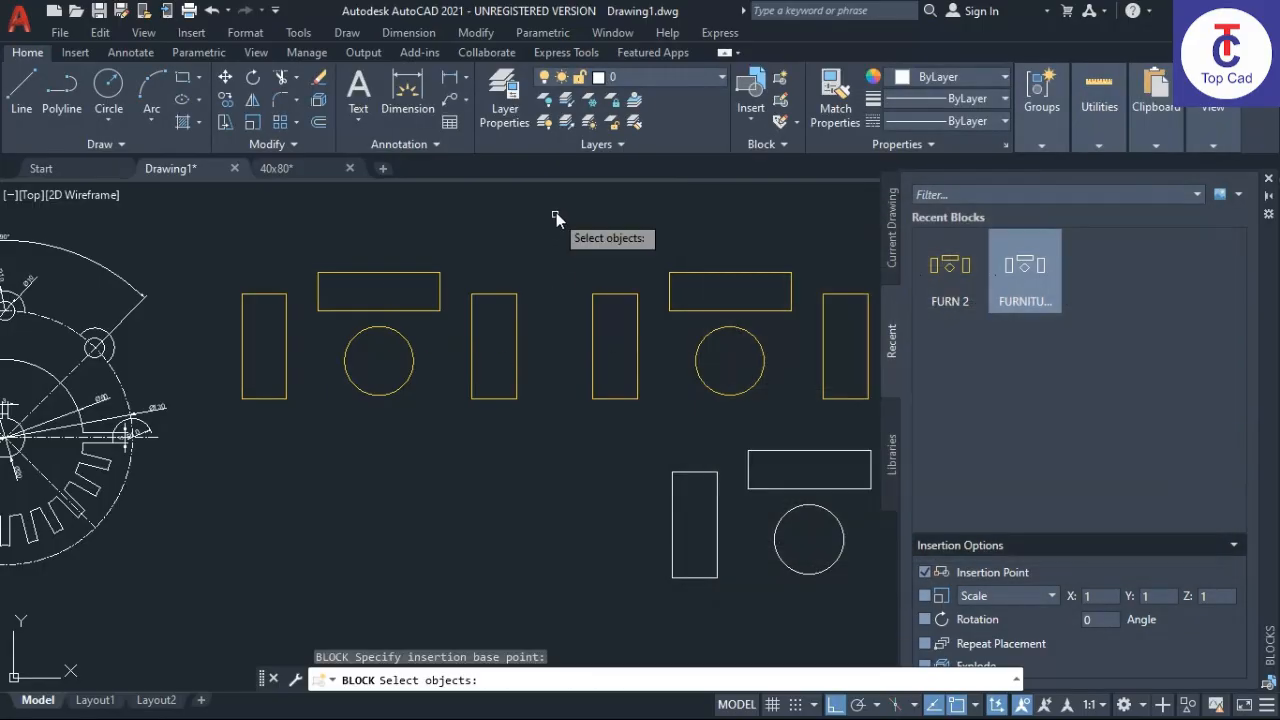
pyautogui.click(556, 212)
pyautogui.click(266, 438)
pyautogui.press('Return')
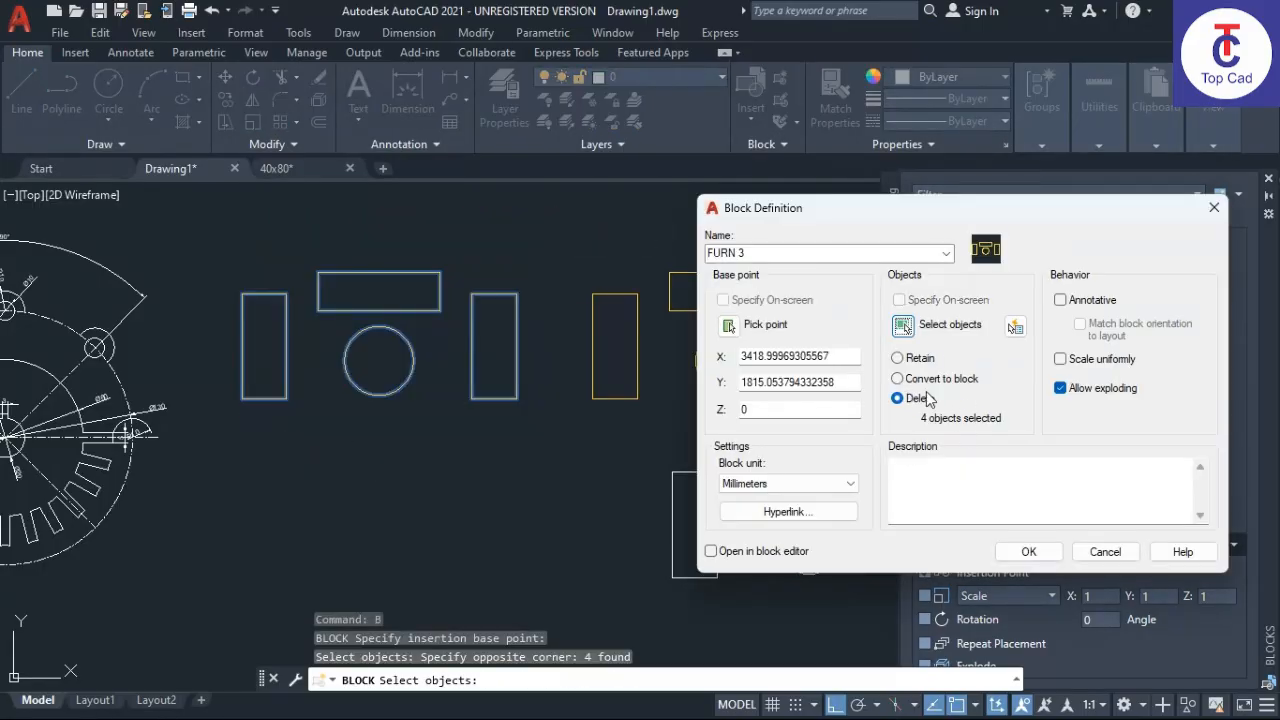
pyautogui.click(1012, 553)
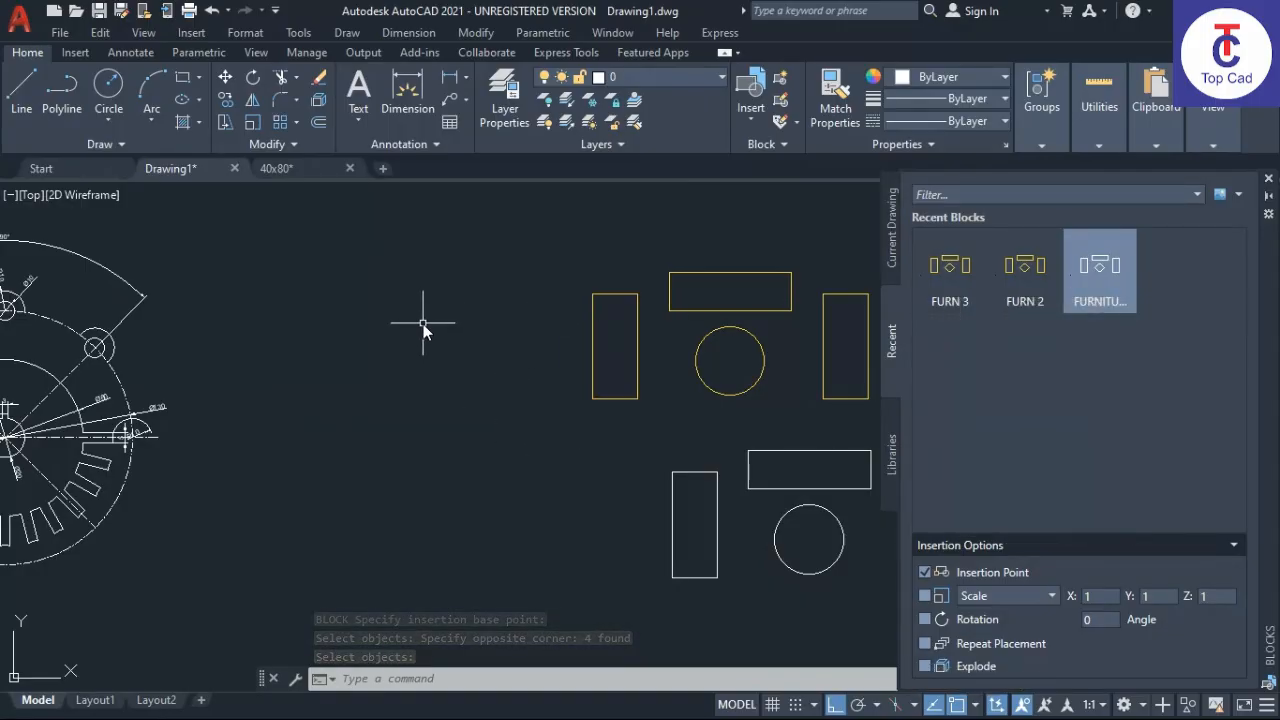
pyautogui.click(950, 269)
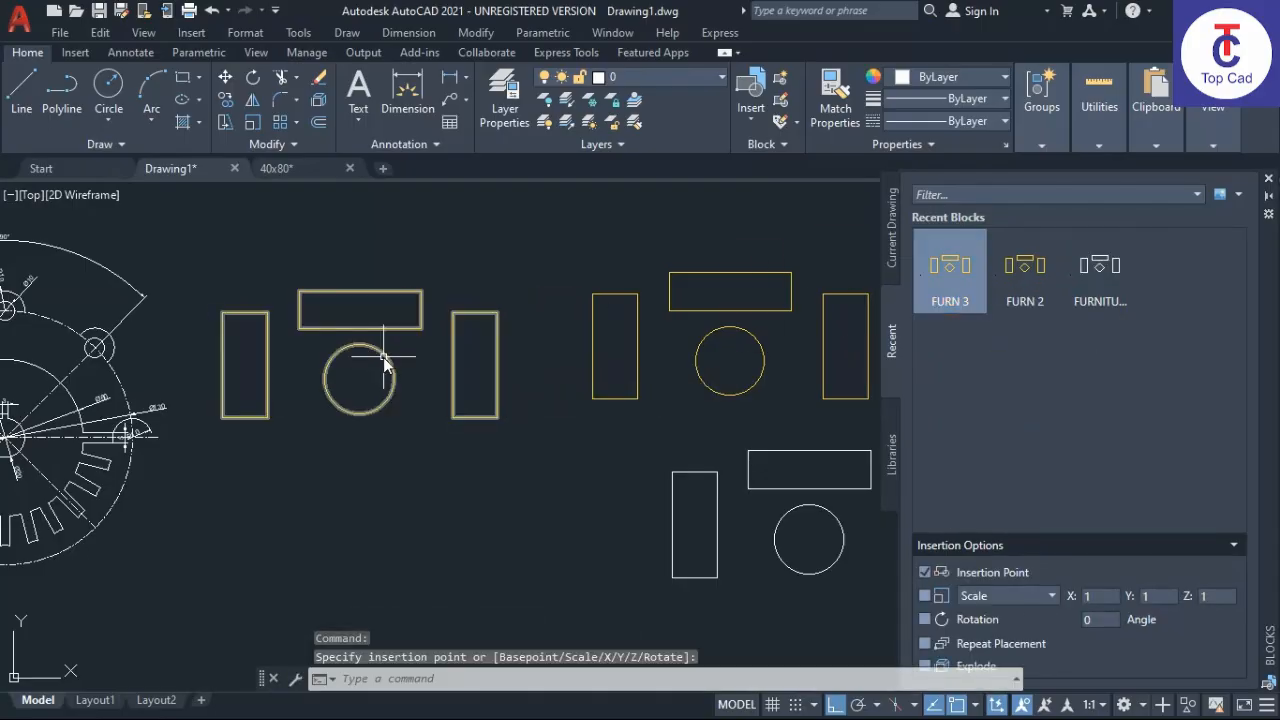
# - Explode the inserted FURN 3 block and undo the explosion
pyautogui.write('x')
pyautogui.press('Return')
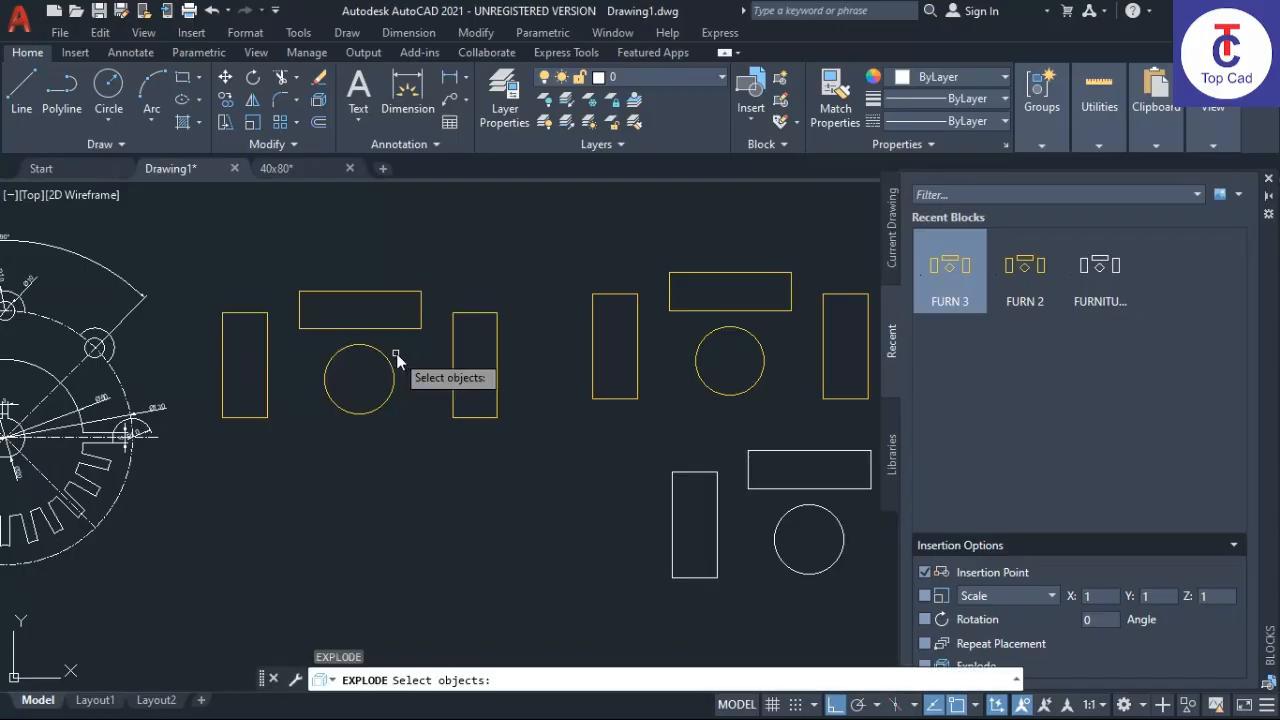
pyautogui.click(402, 351)
pyautogui.click(375, 377)
pyautogui.press('Return')
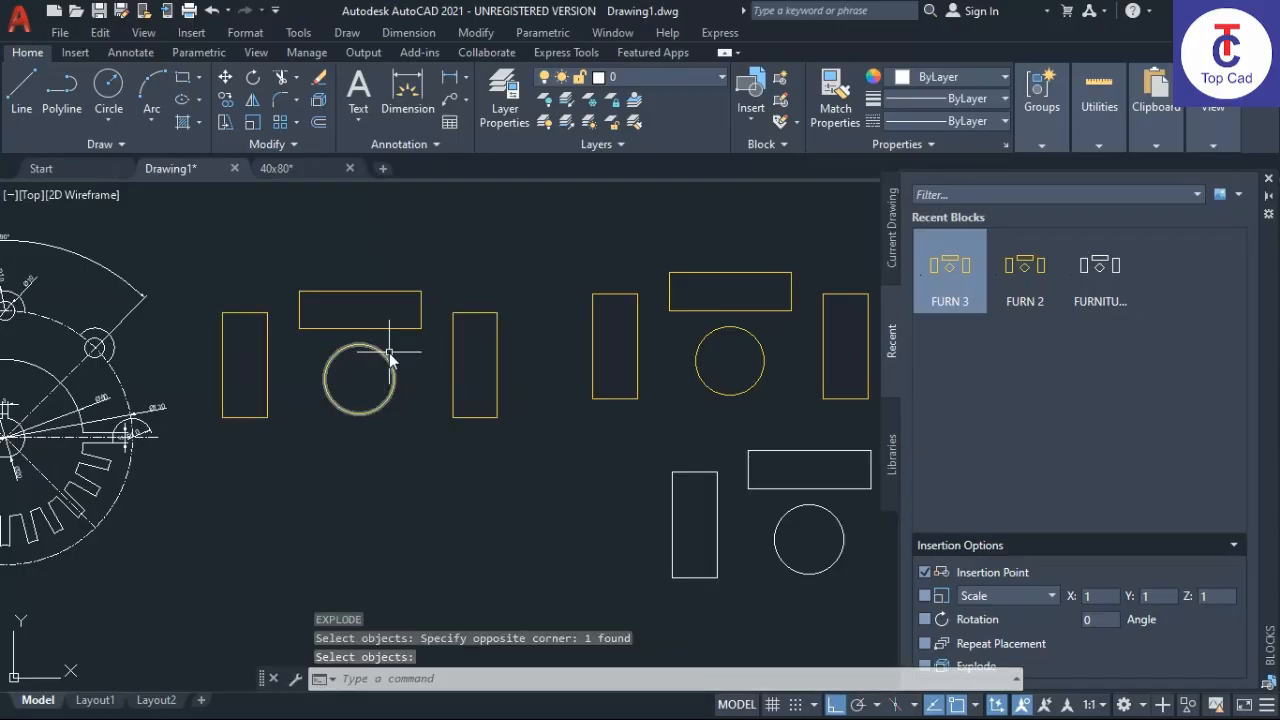
pyautogui.hotkey('ctrl', 'z')
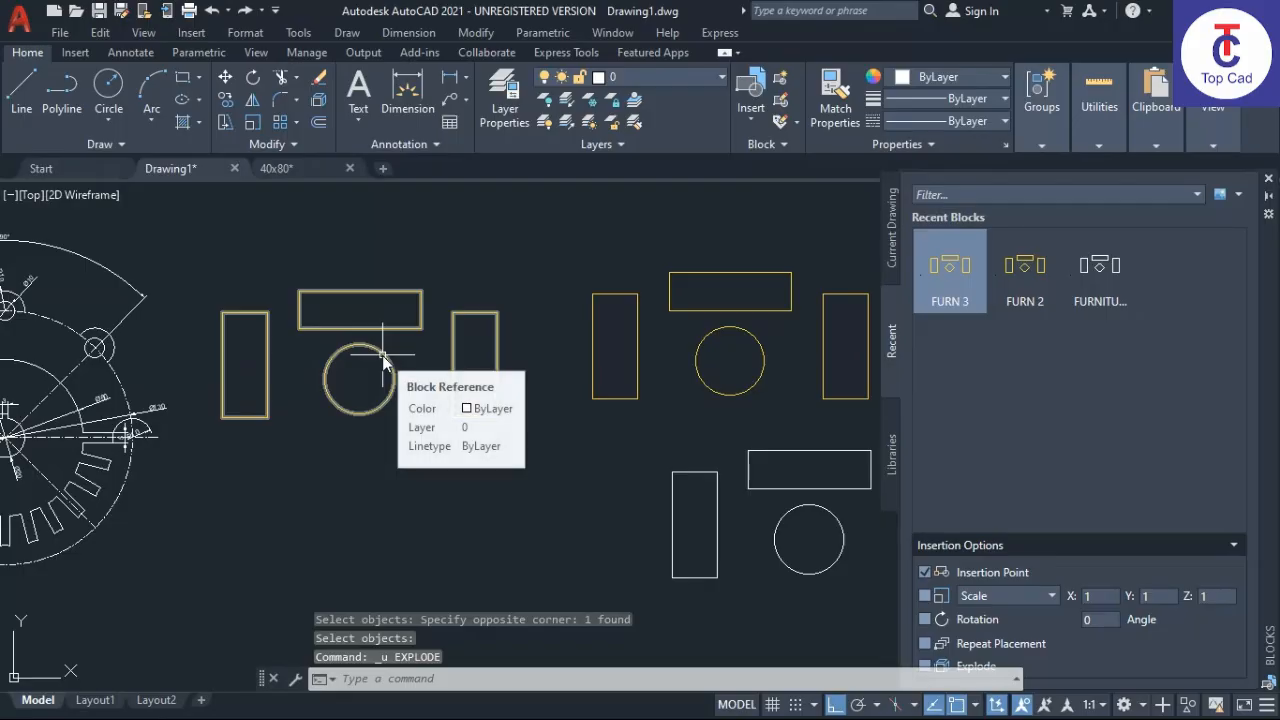
# - Open the inserted FURN 3 block's definition for editing in the Block Editor
pyautogui.doubleClick(383, 357)
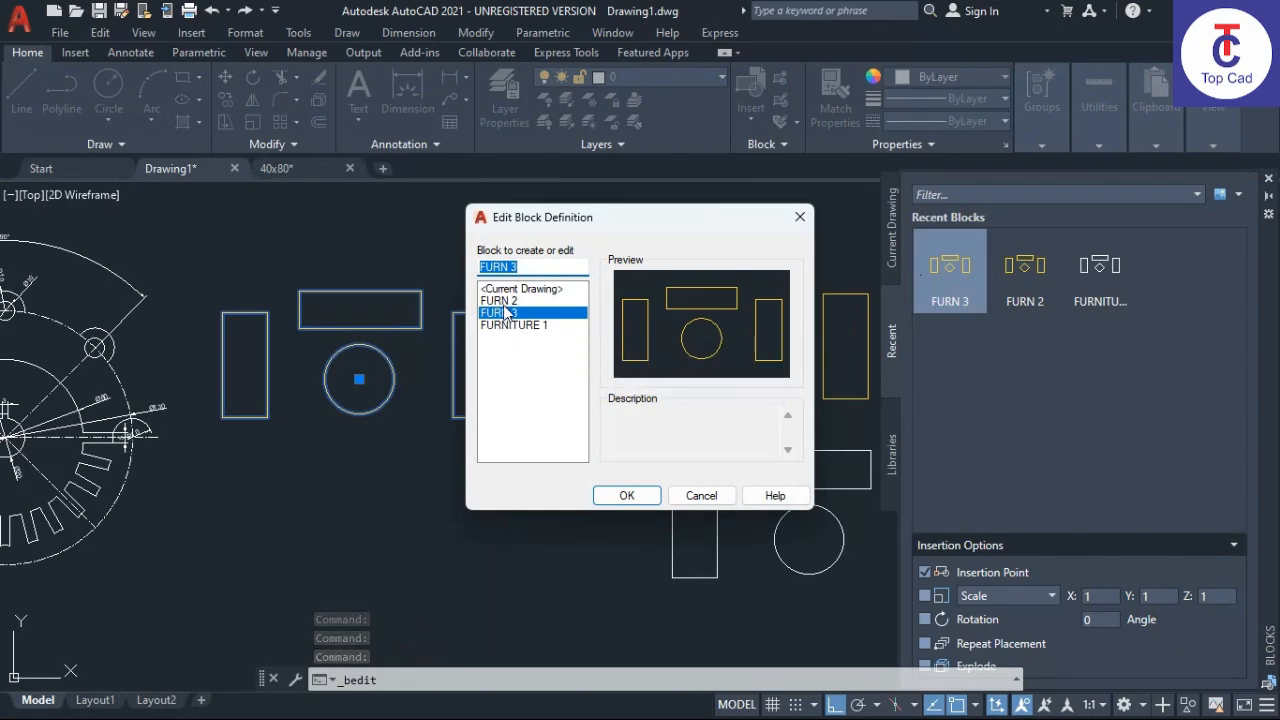
pyautogui.click(626, 495)
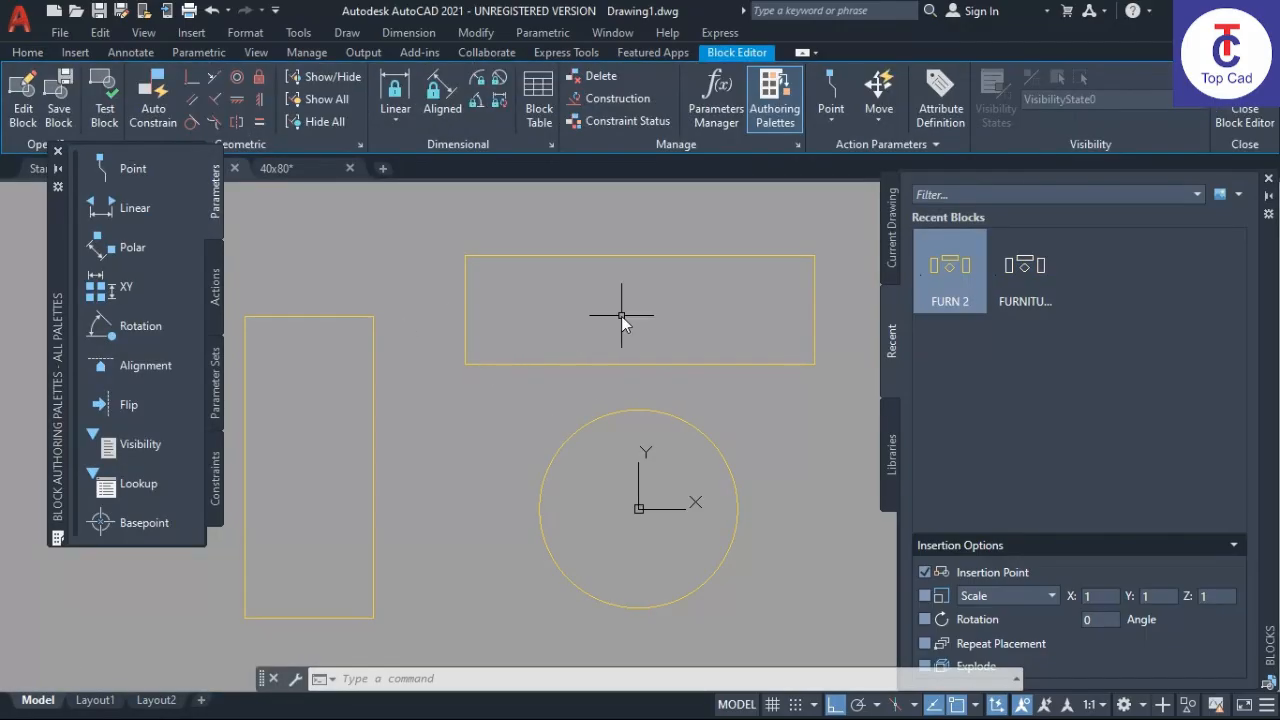
pyautogui.scroll(-2, 621, 319)
pyautogui.moveTo(683, 341)
pyautogui.mouseDown(button='middle')
pyautogui.moveTo(548, 312)
pyautogui.moveTo(609, 294)
pyautogui.mouseUp(button='middle')
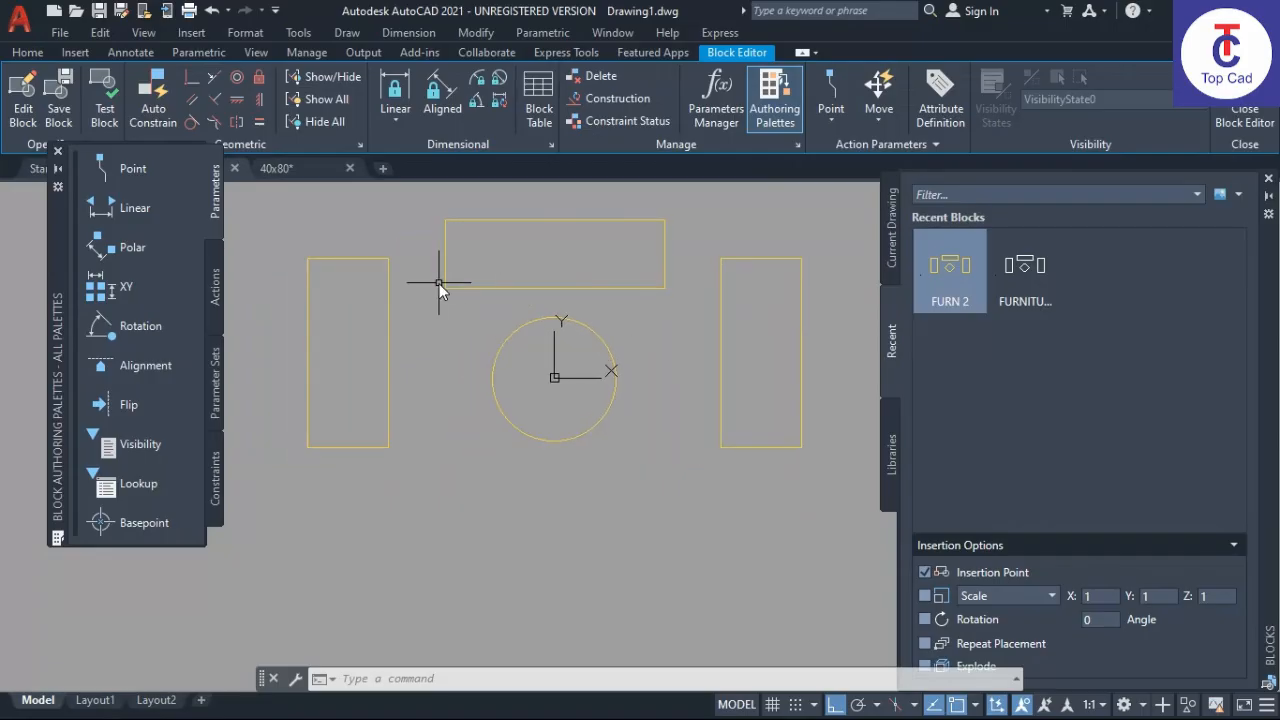
# - Stretch the upper edge of the tall rectangle left of the circle straight down to about a third of its height
pyautogui.write('s')
pyautogui.press('Return')
pyautogui.click(404, 237)
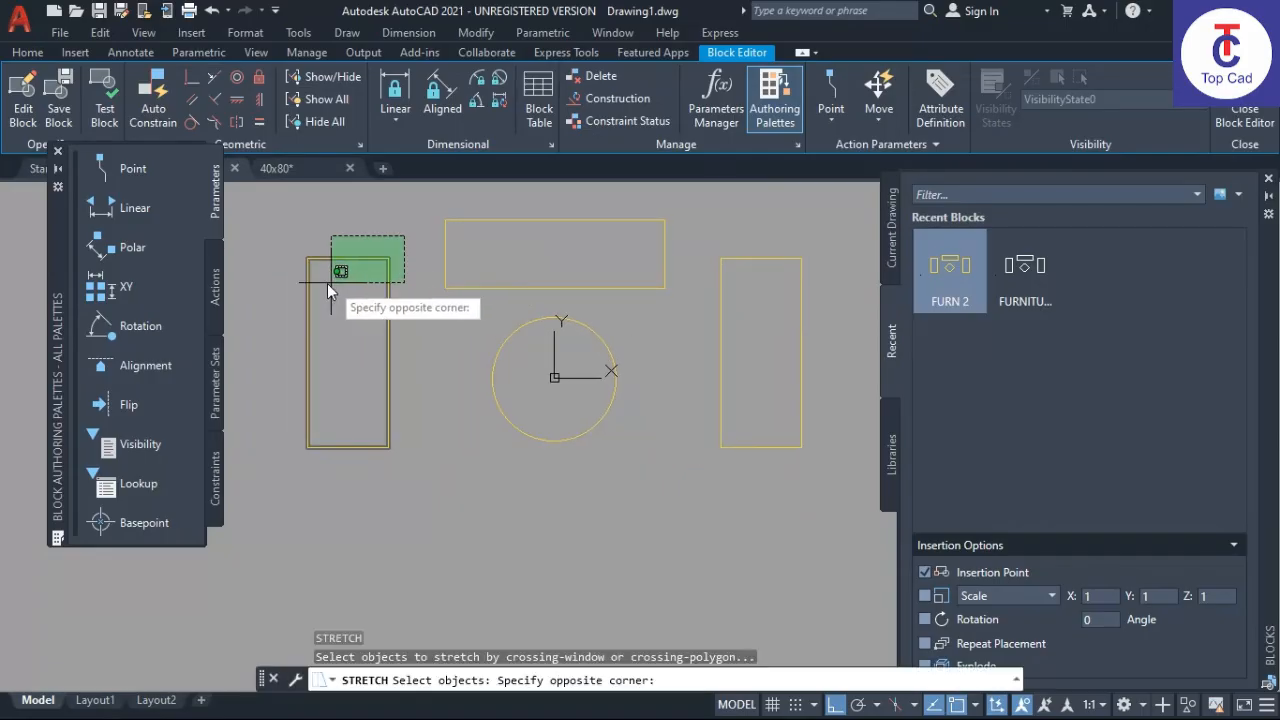
pyautogui.click(327, 283)
pyautogui.press('Return')
pyautogui.click(430, 314)
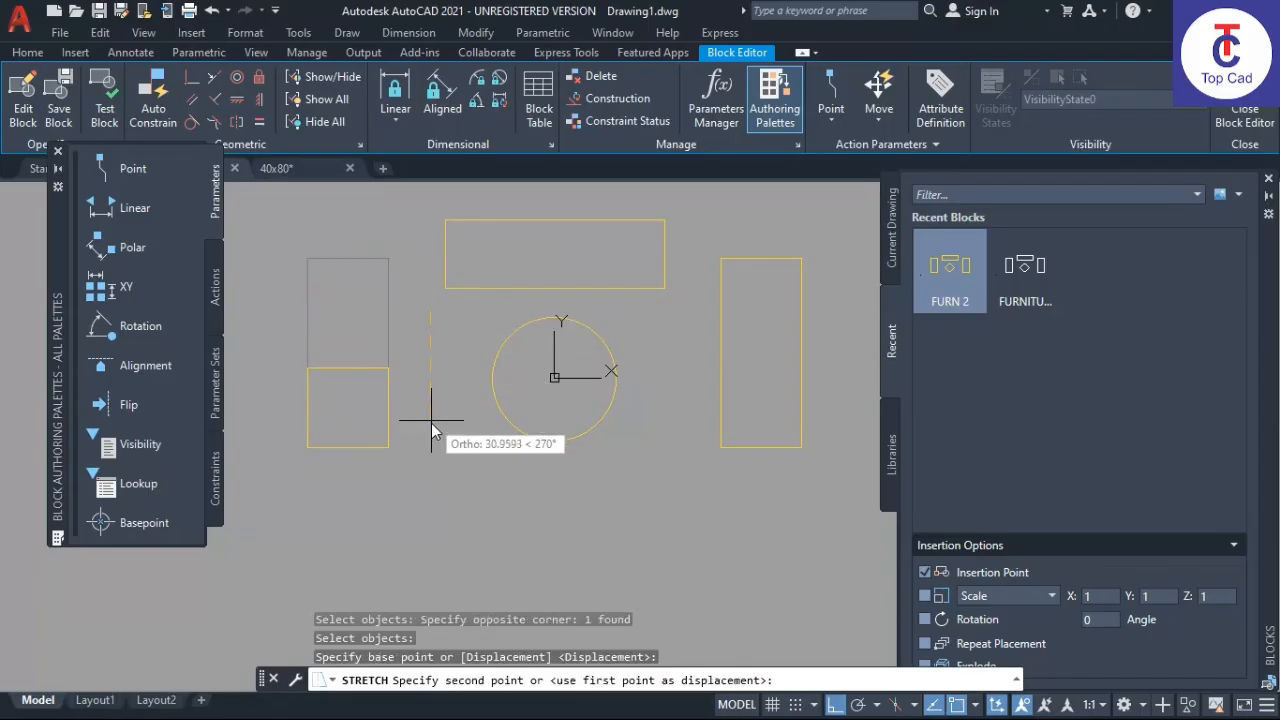
pyautogui.click(433, 444)
# - Stretch the upper edge of the tall rectangle right of the circle straight down to about a quarter of its height
pyautogui.press('Return')
pyautogui.click(827, 235)
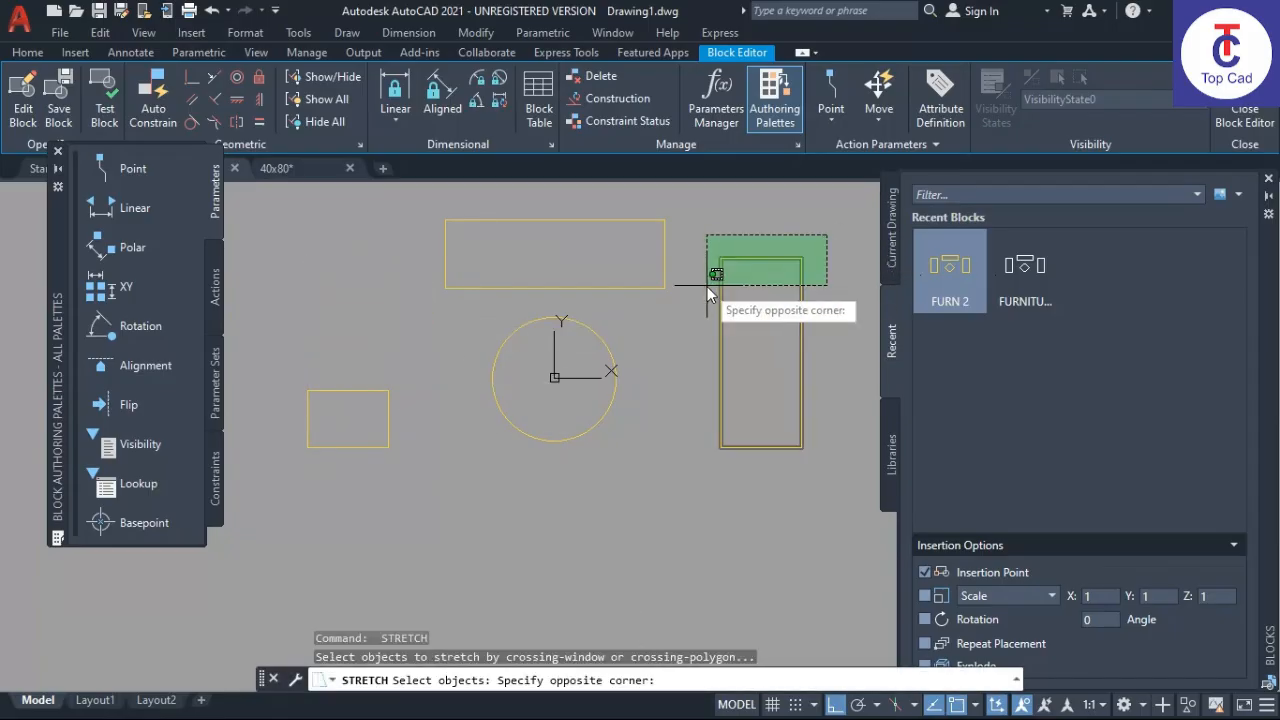
pyautogui.click(707, 286)
pyautogui.press('Return')
pyautogui.click(666, 386)
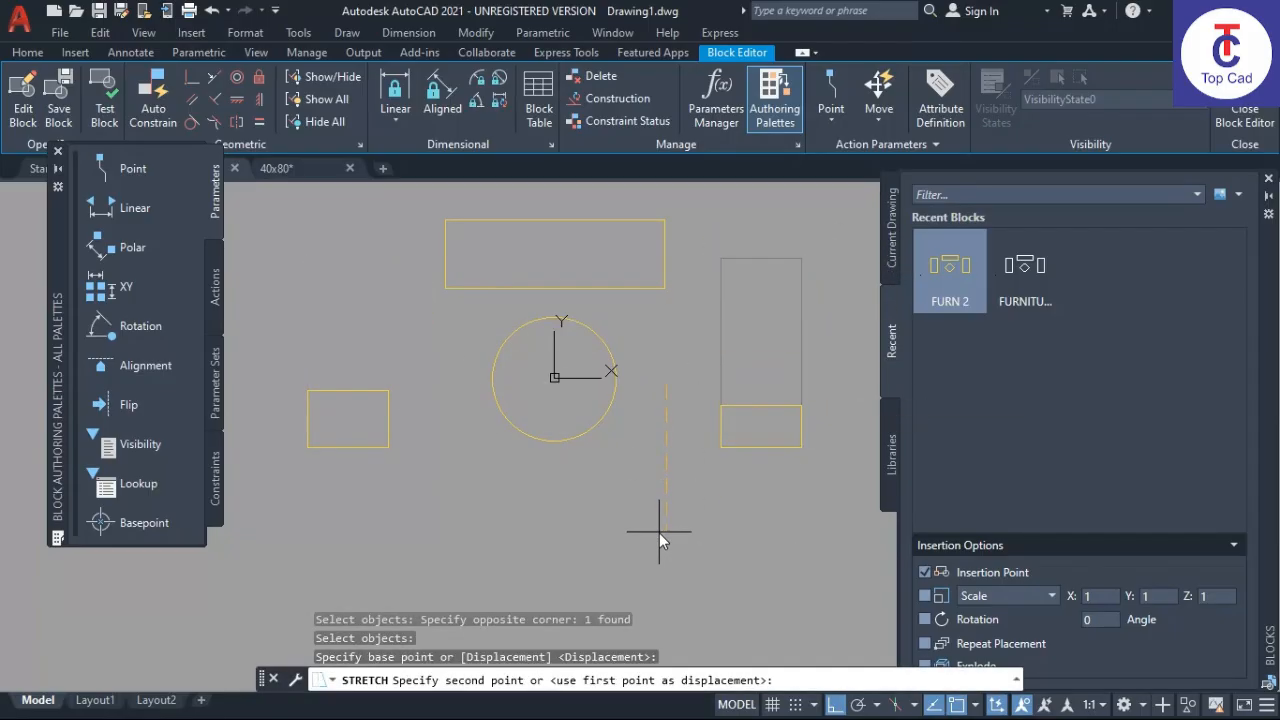
pyautogui.click(659, 533)
# - Copy both shortened side rectangles upward three times, spaced by the left rectangle's height so the left copies stack edge to edge
pyautogui.write('co')
pyautogui.press('Return')
pyautogui.click(828, 344)
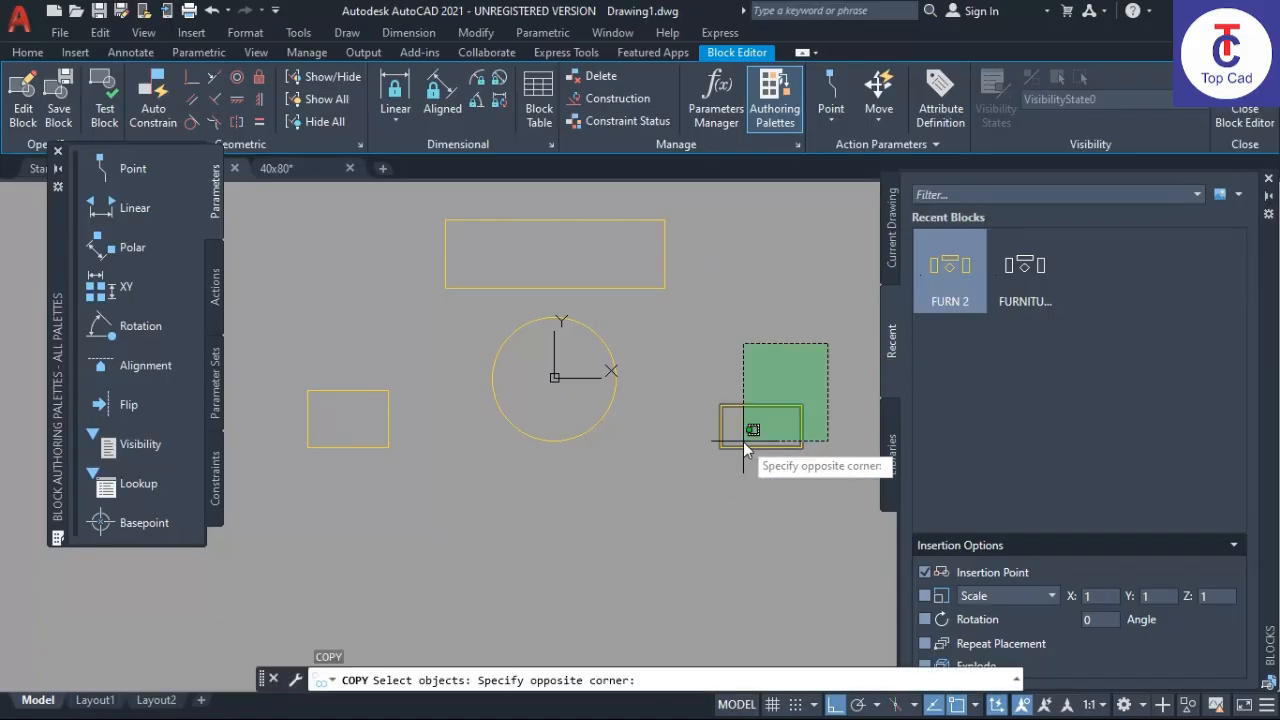
pyautogui.click(744, 450)
pyautogui.click(428, 357)
pyautogui.click(366, 423)
pyautogui.press('Return')
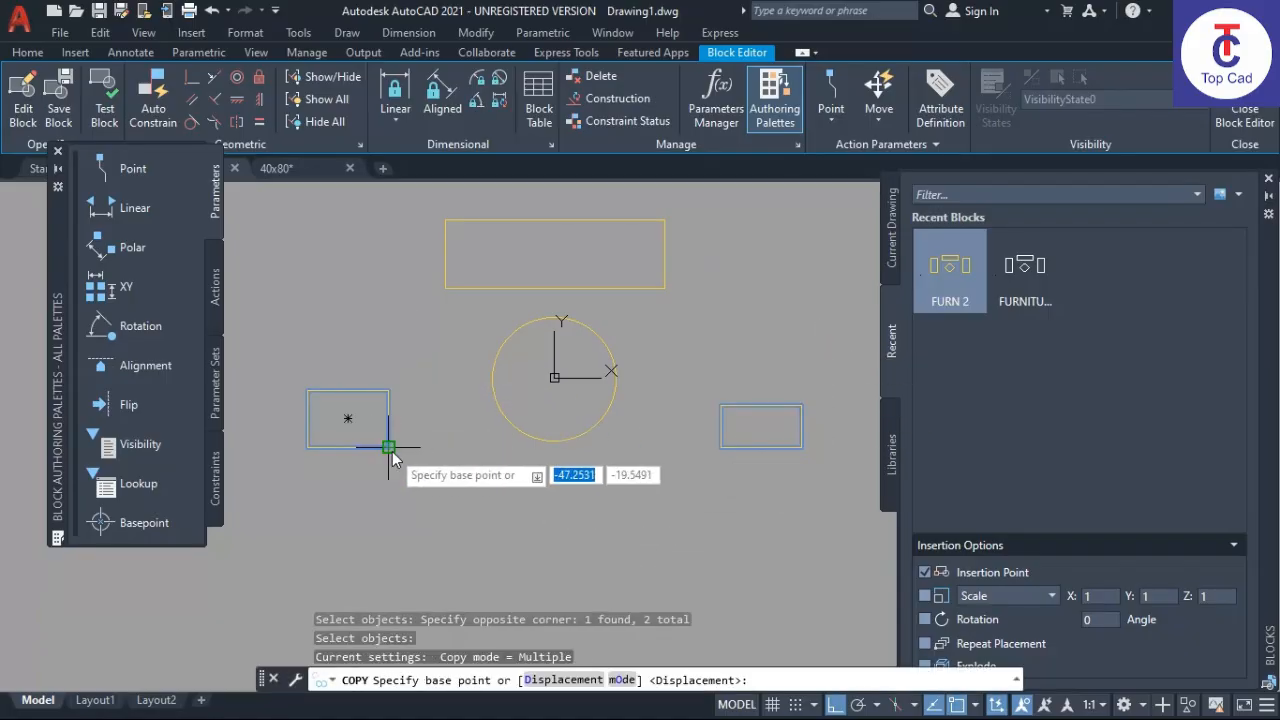
pyautogui.click(388, 447)
pyautogui.click(388, 390)
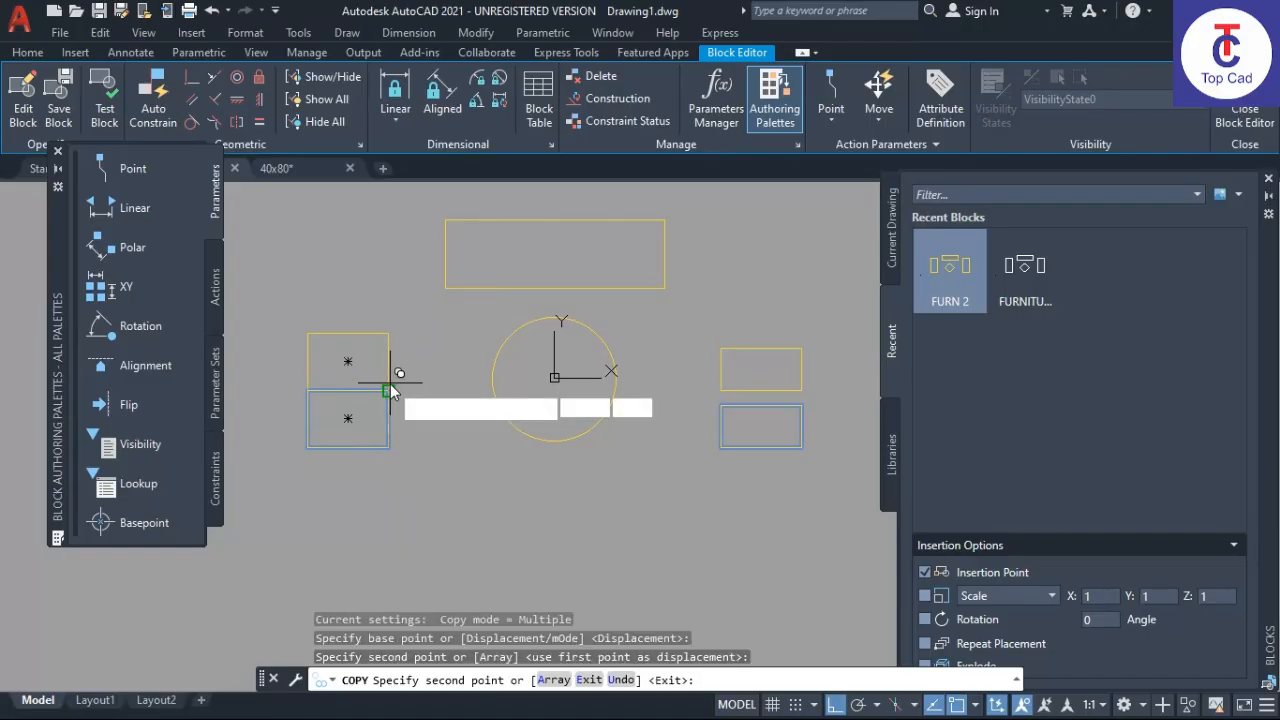
pyautogui.click(388, 333)
pyautogui.click(388, 276)
pyautogui.press('Return')
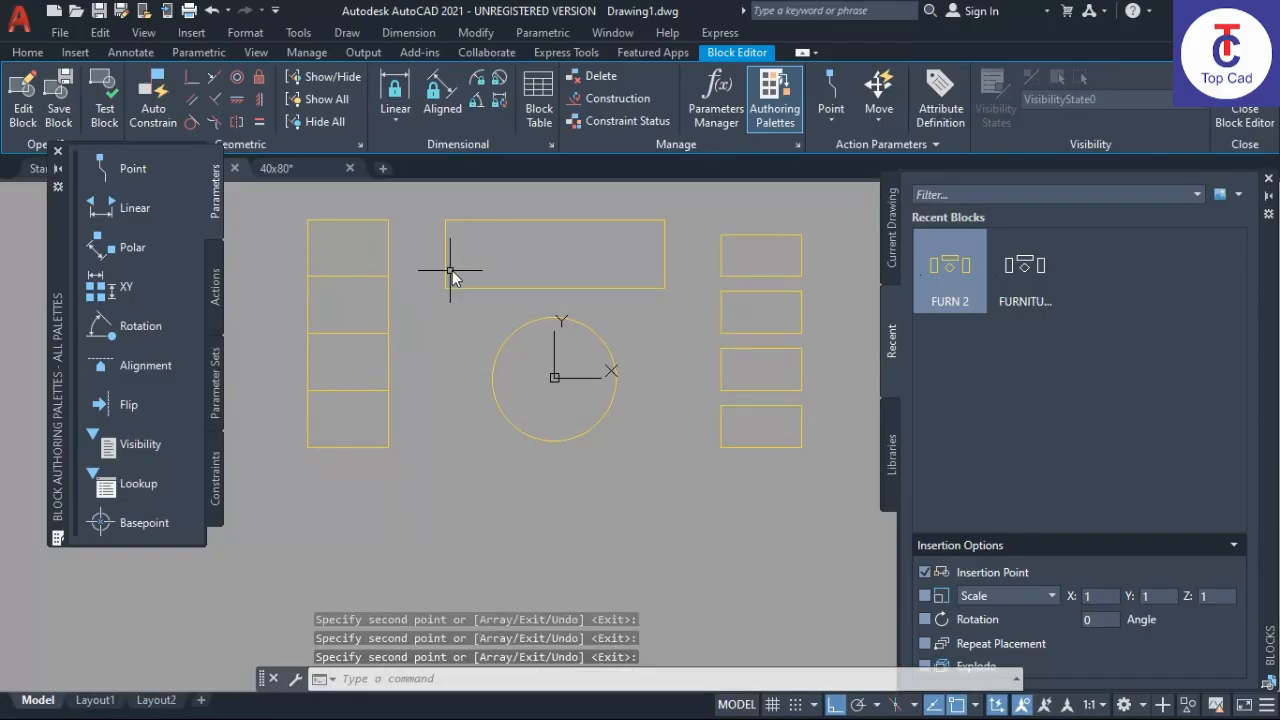
# - Offset the circle once inward and once outward by a very small distance picked at its left edge
pyautogui.write('o')
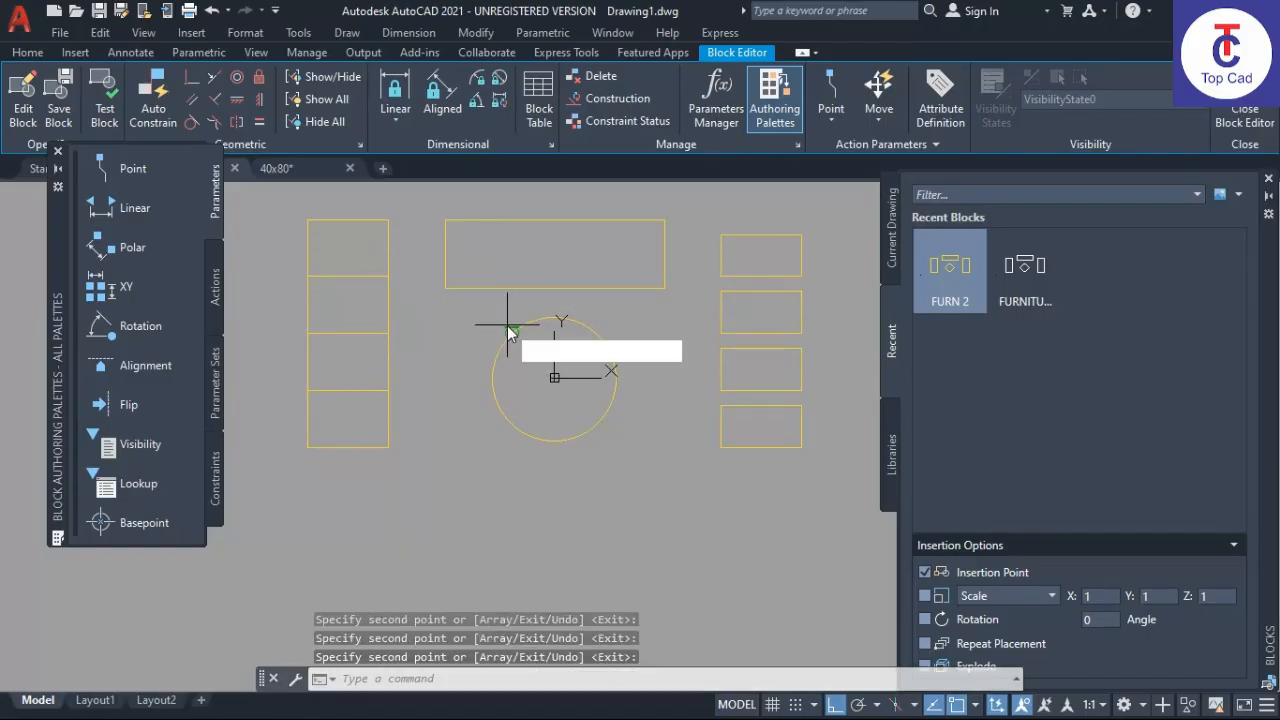
pyautogui.press('Return')
pyautogui.click(492, 378)
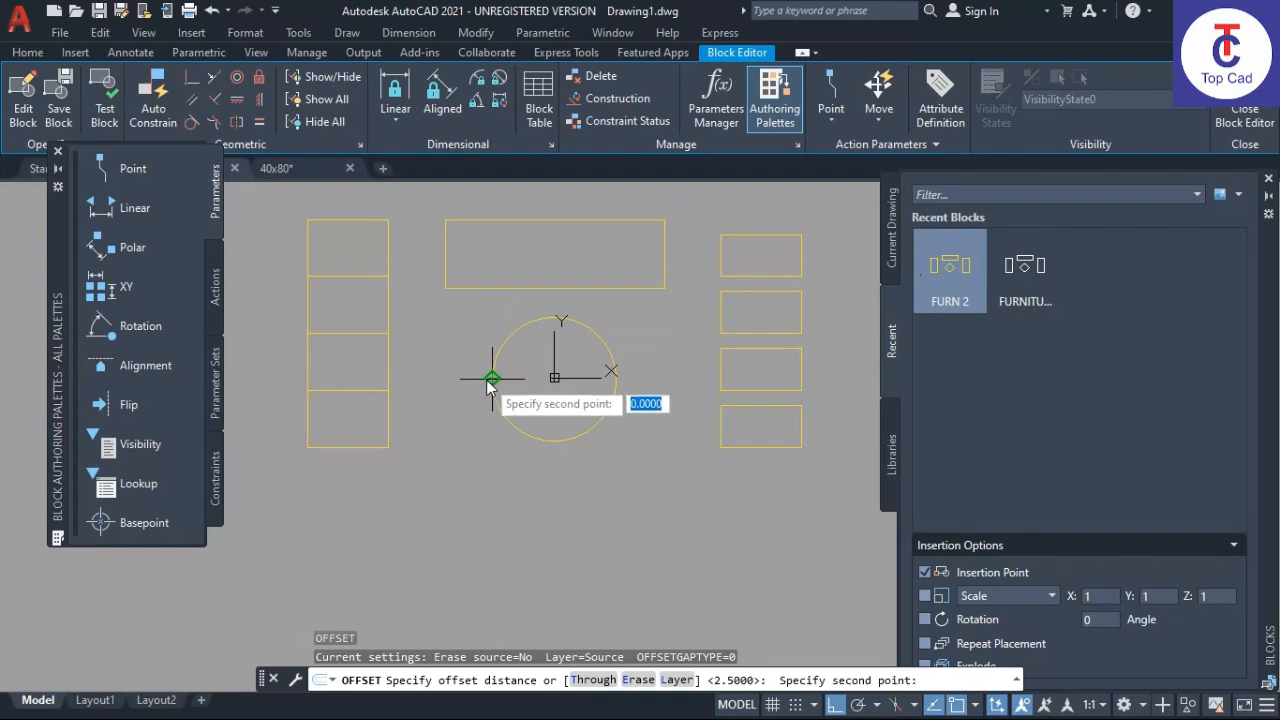
pyautogui.scroll(2, 490, 379)
pyautogui.click(495, 368)
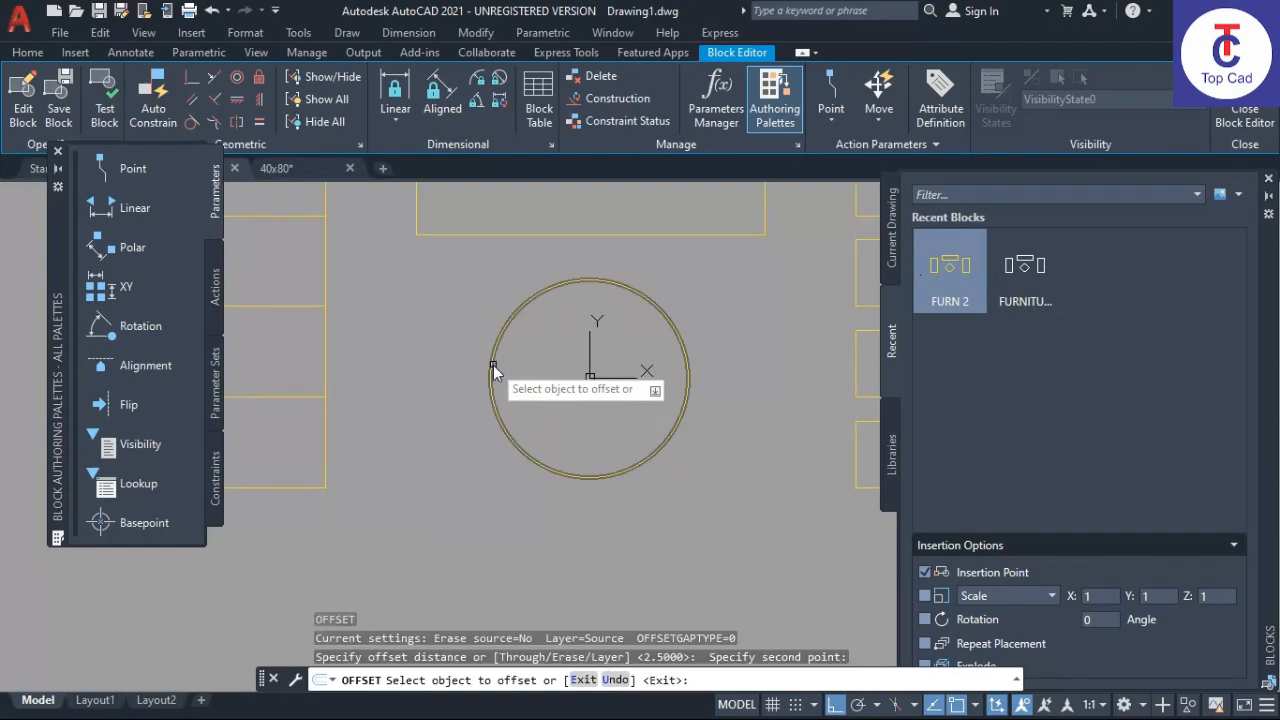
pyautogui.click(493, 366)
pyautogui.click(520, 376)
pyautogui.scroll(8, 512, 324)
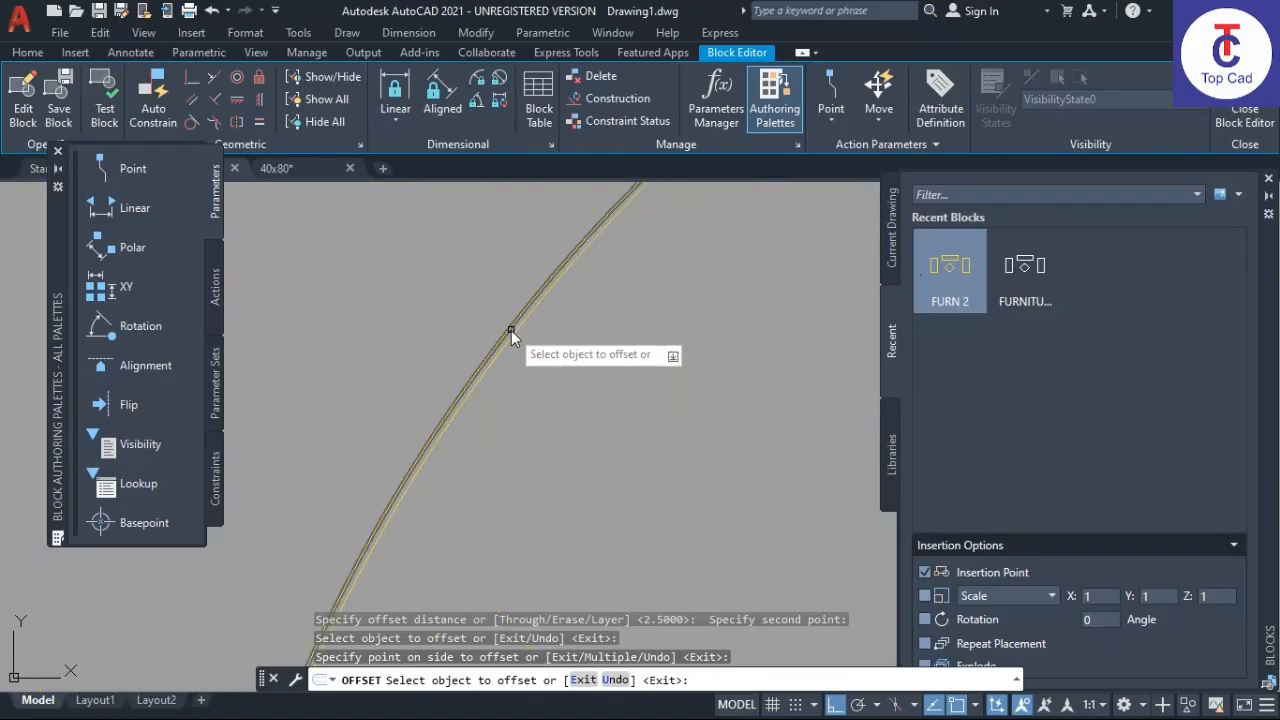
pyautogui.click(511, 330)
pyautogui.click(404, 269)
pyautogui.scroll(-8, 425, 293)
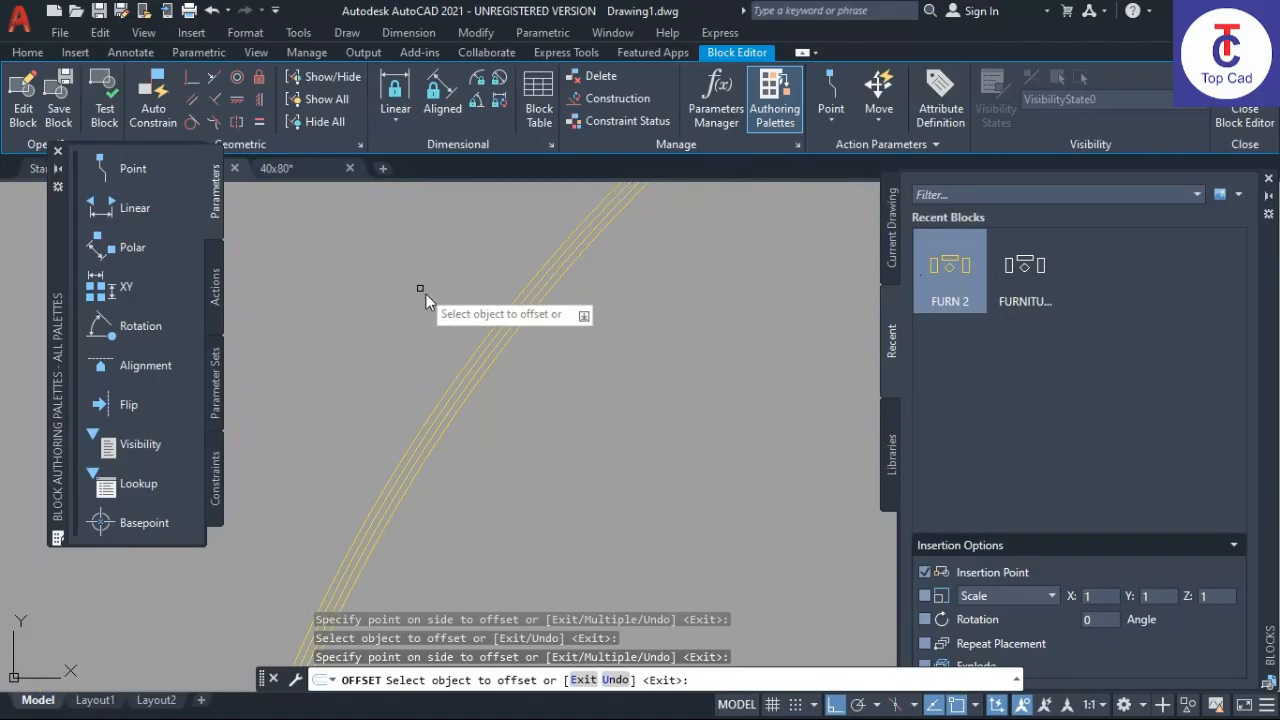
pyautogui.press('Escape')
# - Fill the inside of the circle with a Solid hatch in light blue 173,221,247
pyautogui.scroll(-6, 419, 355)
pyautogui.moveTo(503, 491); pyautogui.dragTo(522, 413, button='middle')
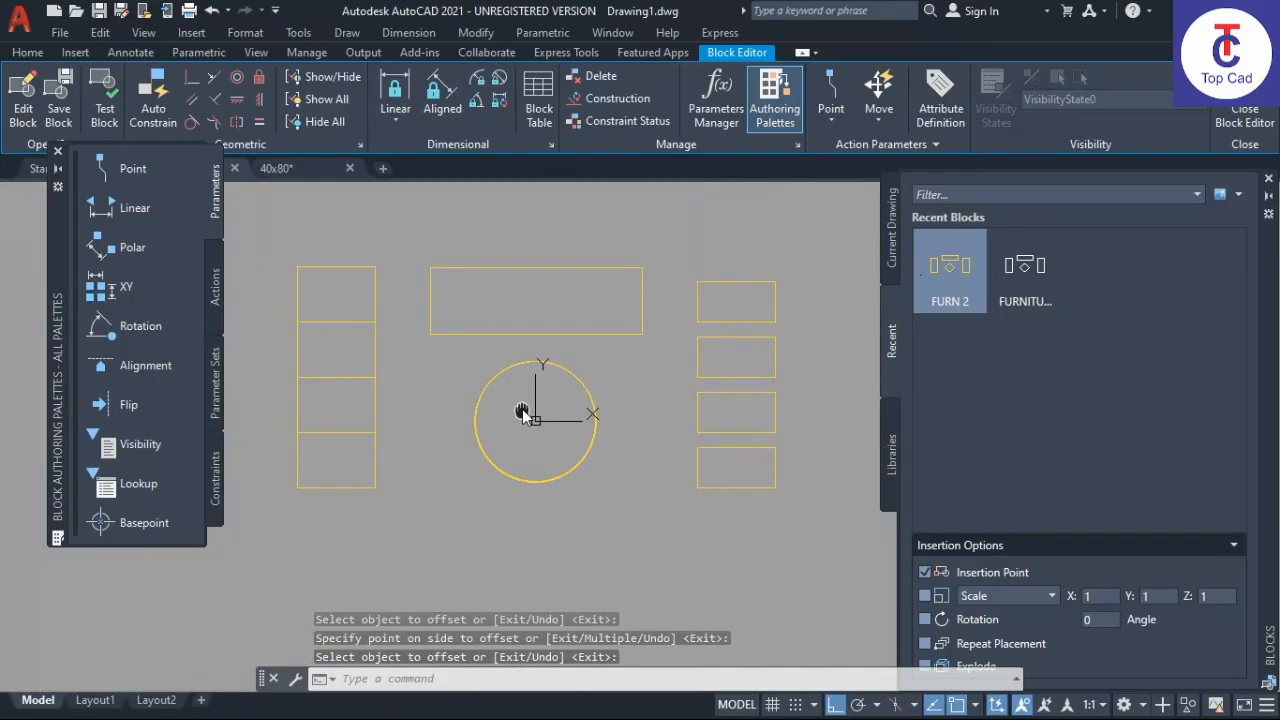
pyautogui.write('h')
pyautogui.press('Return')
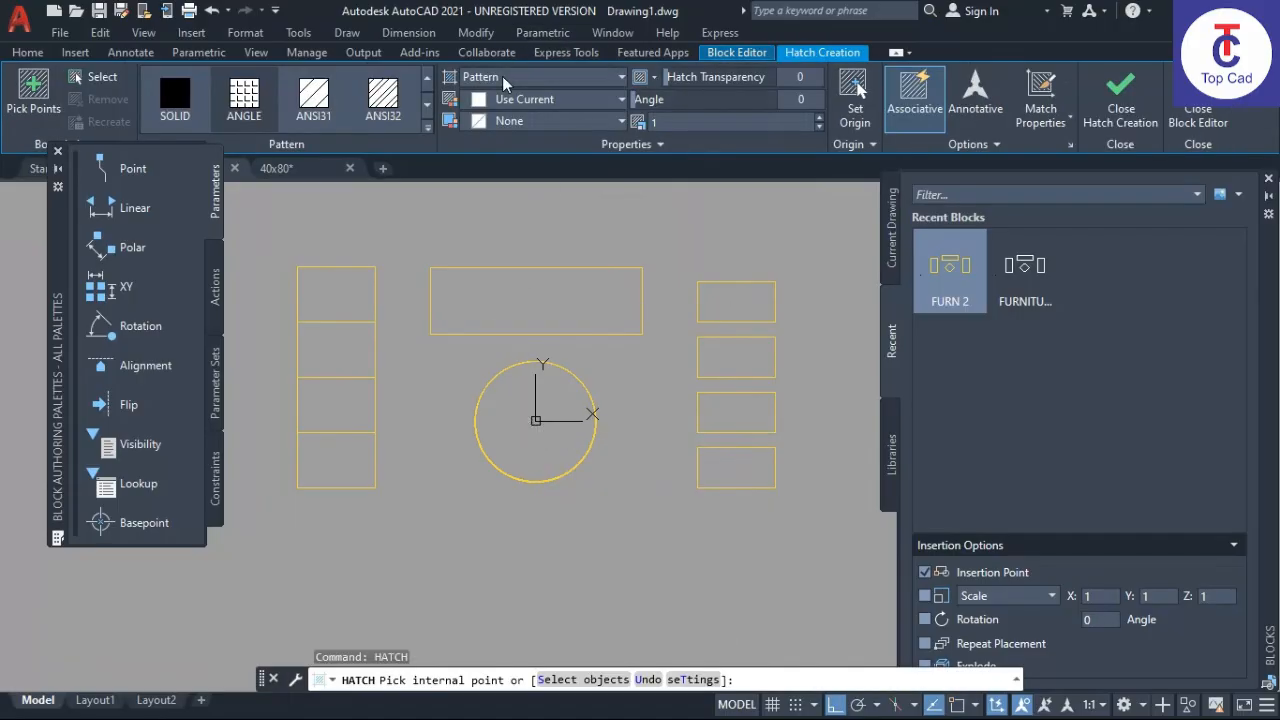
pyautogui.click(505, 78)
pyautogui.click(484, 99)
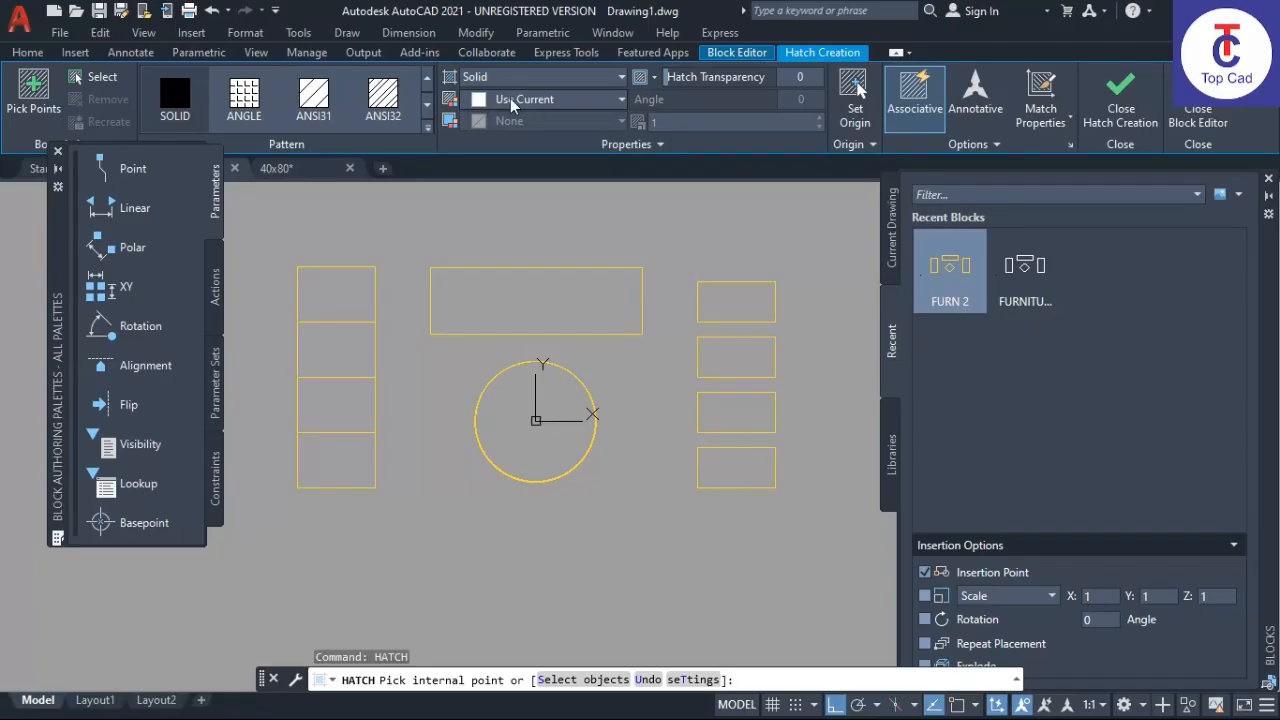
pyautogui.click(513, 100)
pyautogui.click(585, 273)
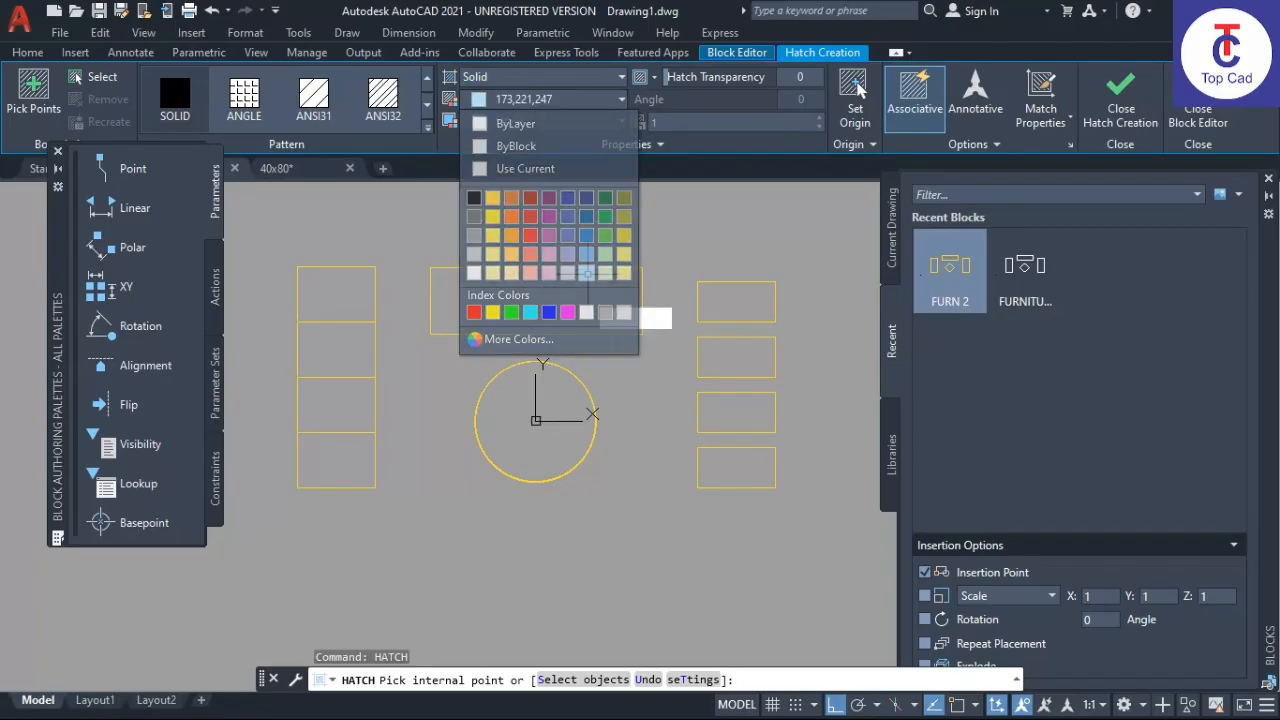
pyautogui.click(516, 418)
pyautogui.press('Return')
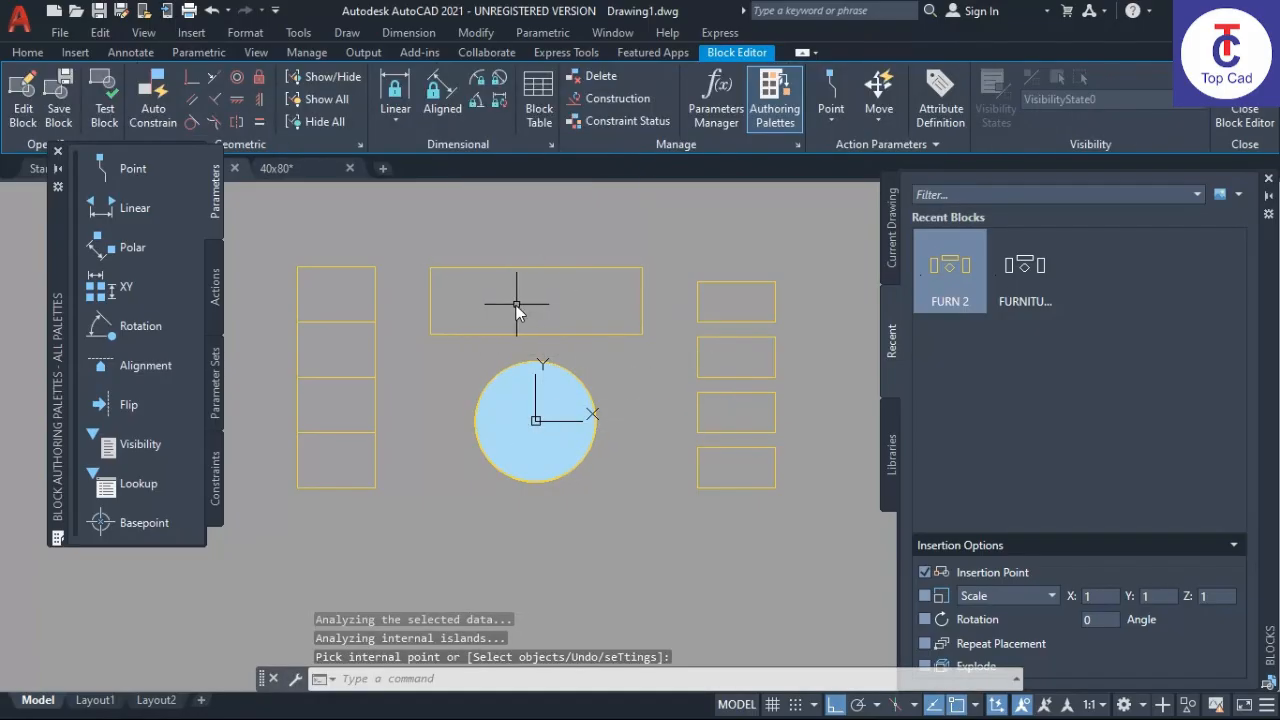
# - Hatch the wide upper rectangle and the four small rectangles right of the circle with Solid in colour 242,113,114
pyautogui.write('ha')
pyautogui.press('Return')
pyautogui.click(513, 103)
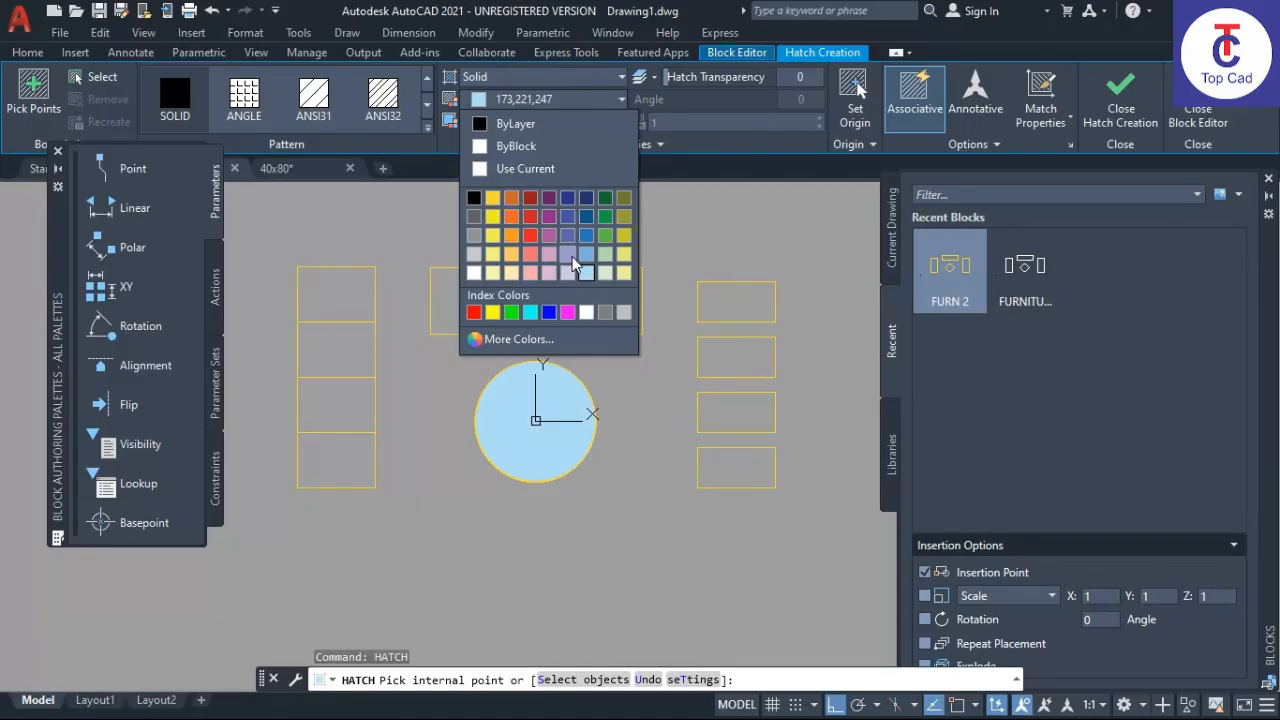
pyautogui.click(529, 262)
pyautogui.click(519, 279)
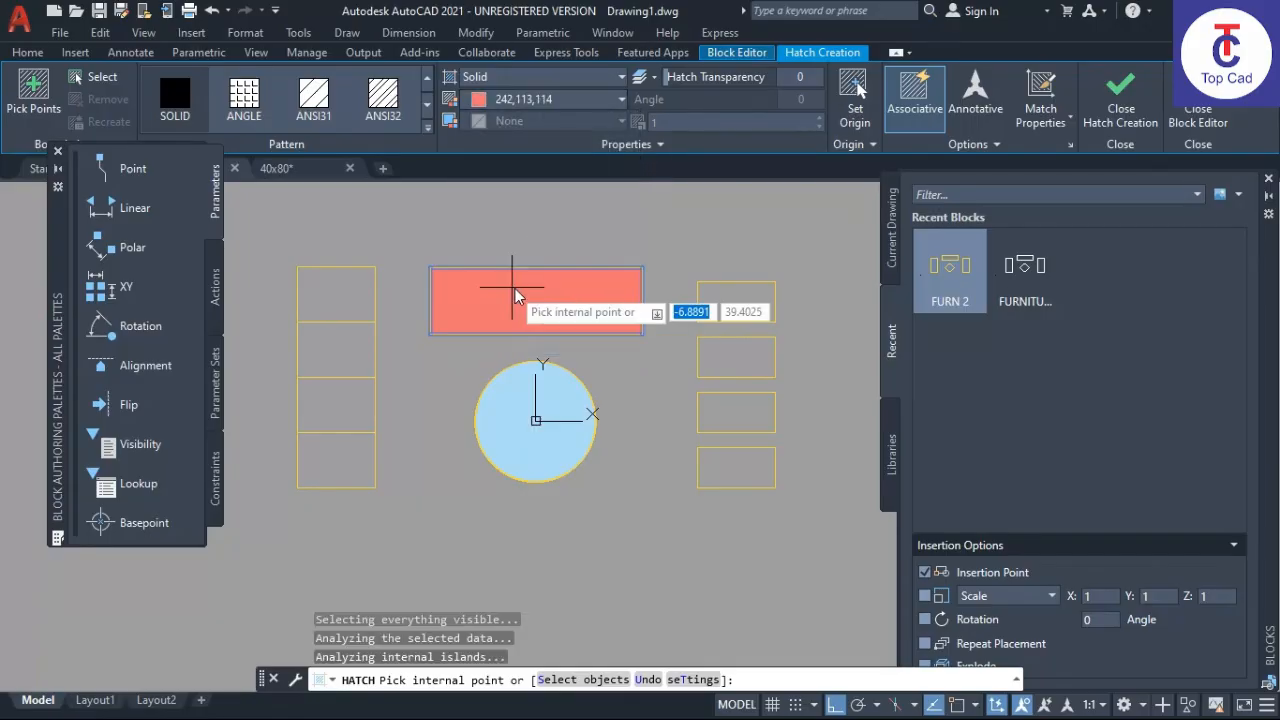
pyautogui.click(729, 305)
pyautogui.click(736, 352)
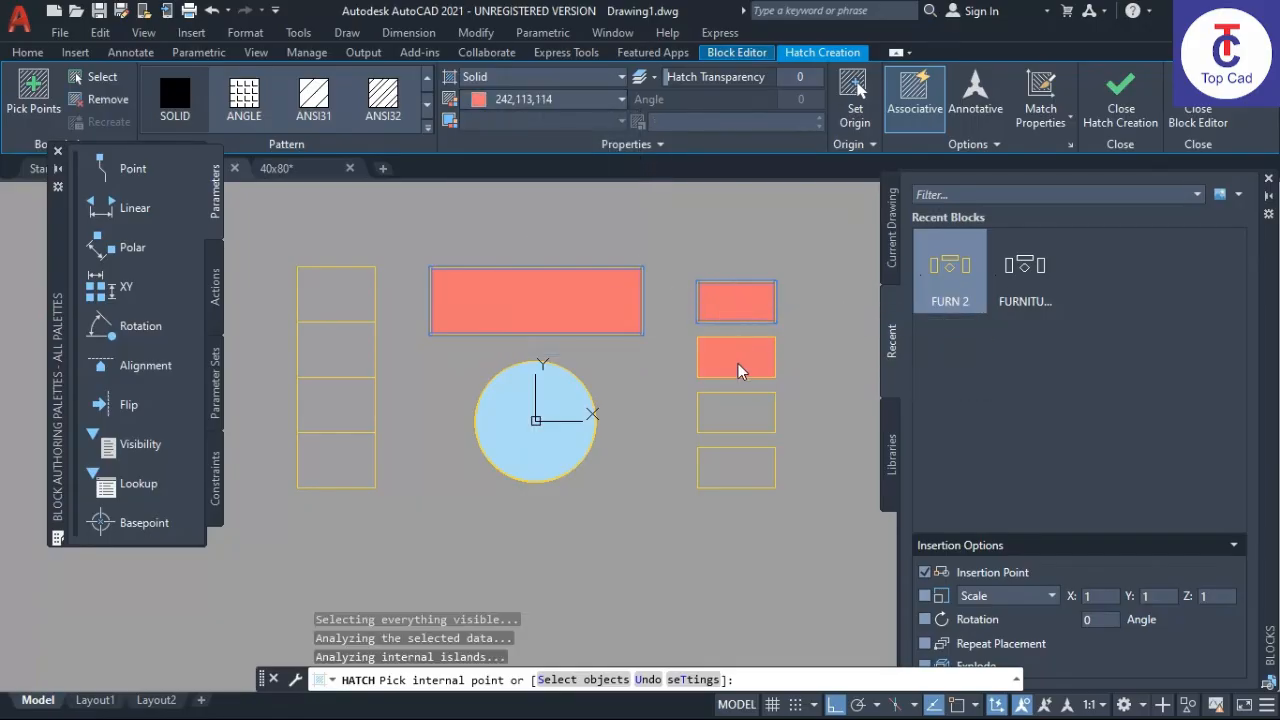
pyautogui.click(738, 418)
pyautogui.click(743, 462)
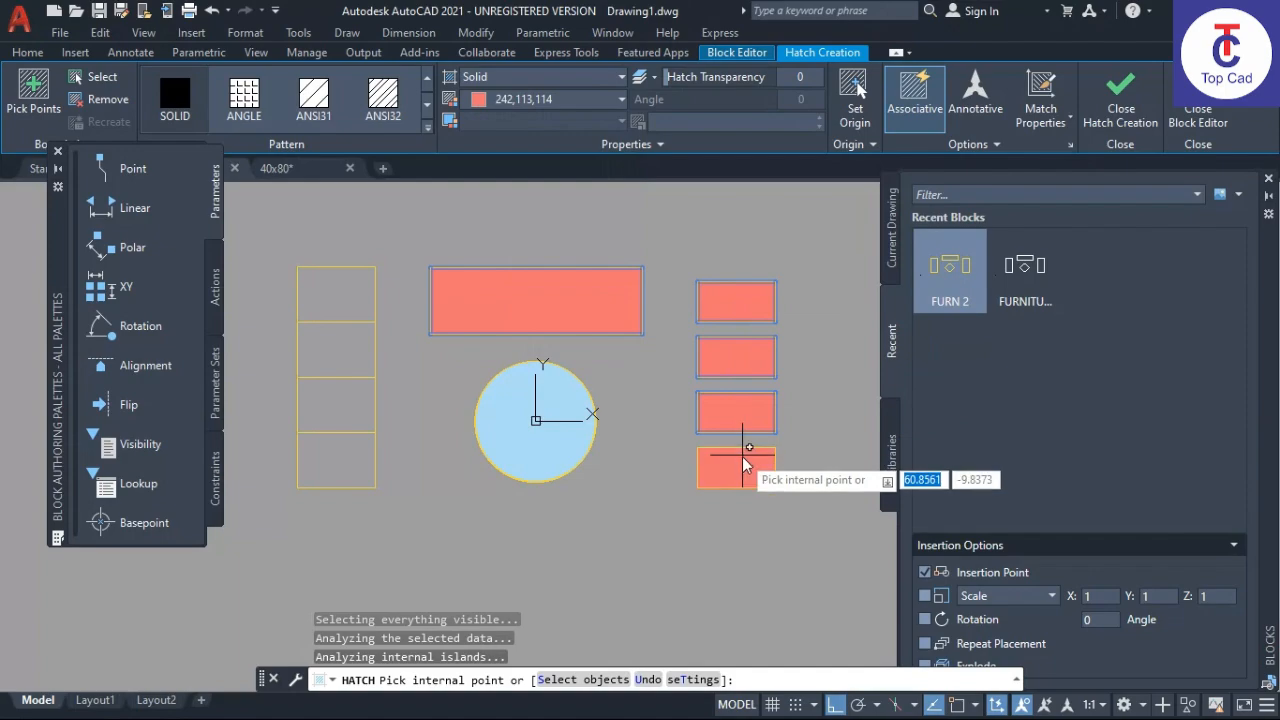
# - Fill the four stacked rectangles left of the circle with the same Solid red hatch and finish the hatch
pyautogui.click(354, 291)
pyautogui.click(354, 351)
pyautogui.click(355, 398)
pyautogui.click(345, 458)
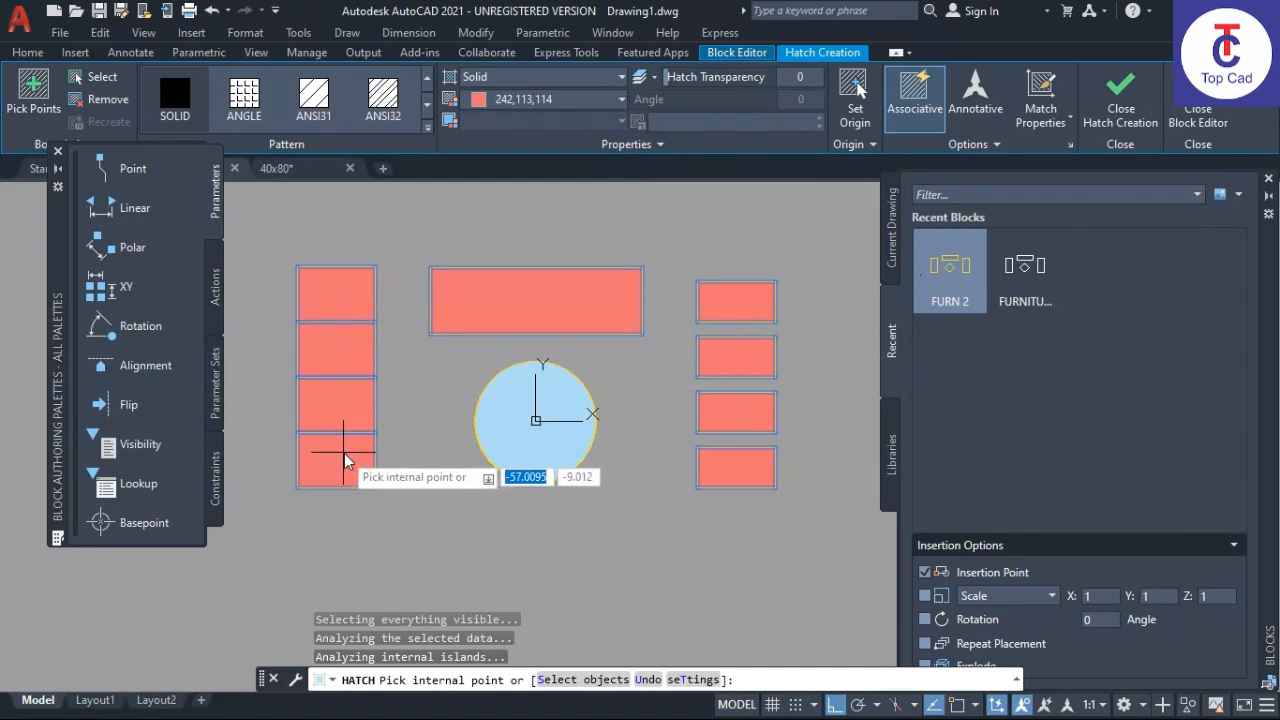
pyautogui.press('Return')
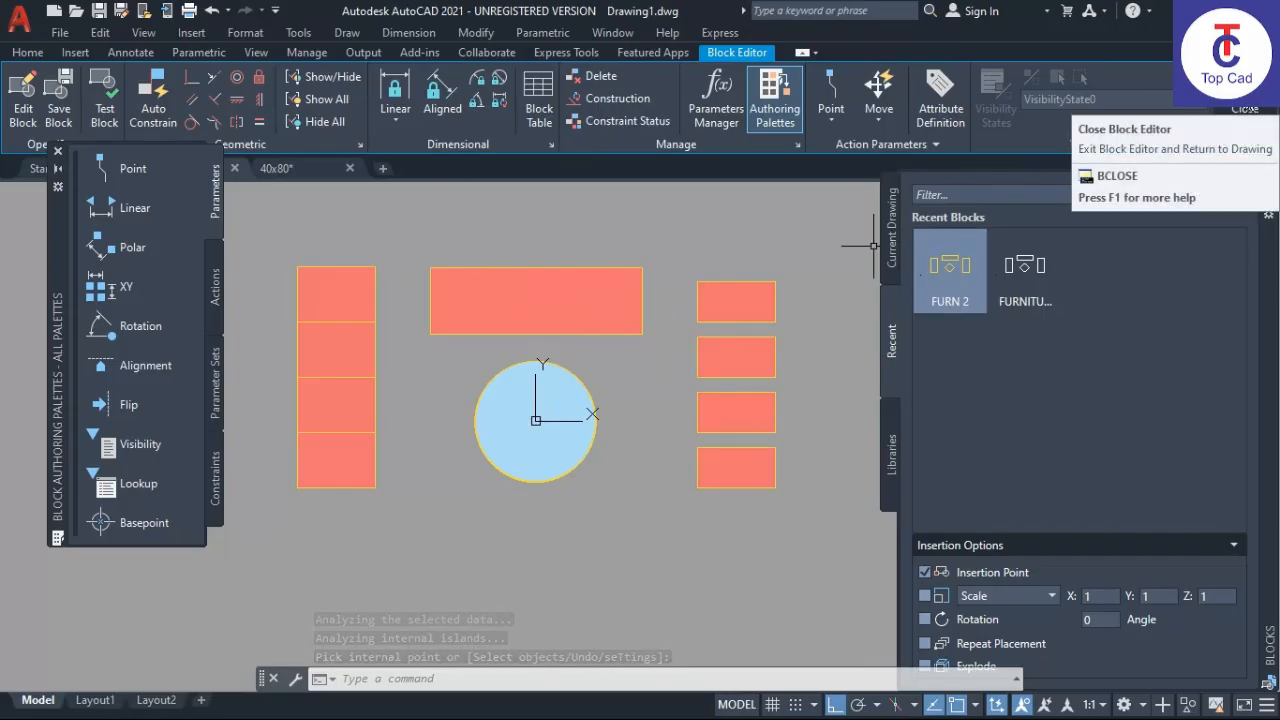
# - Close the Block Editor, saving the changes to FURN 3
pyautogui.click(1245, 108)
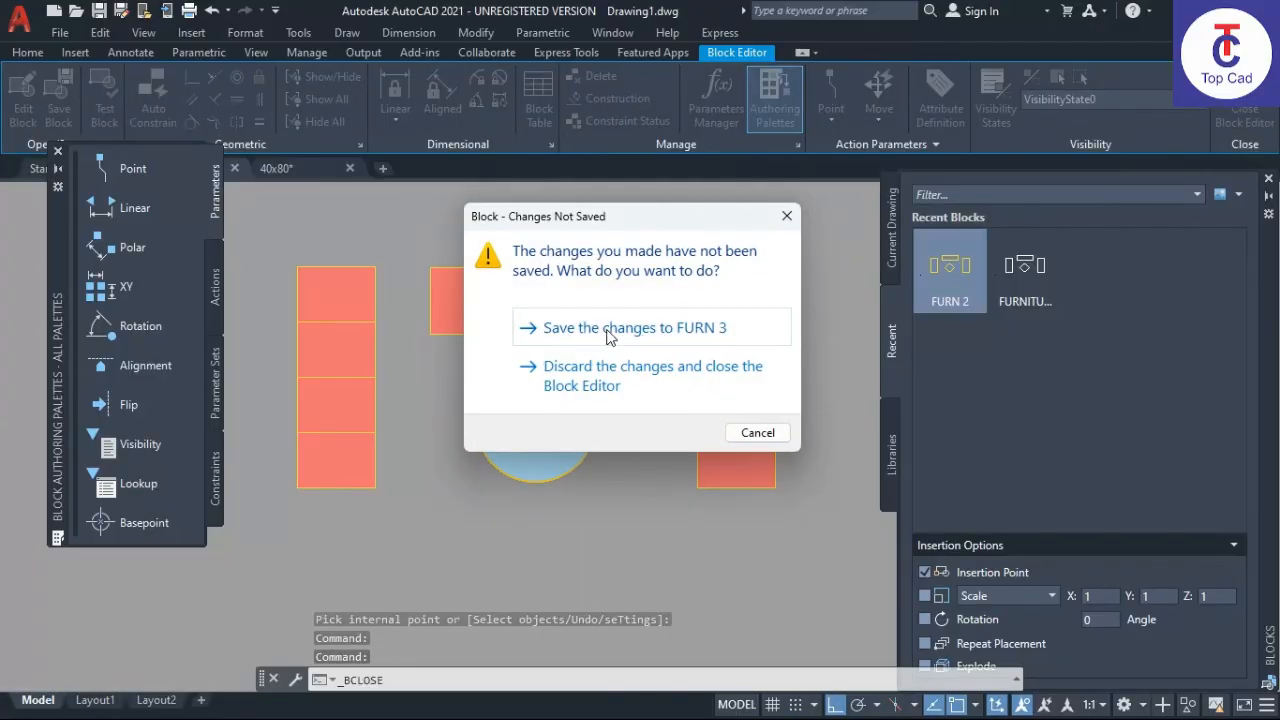
pyautogui.click(608, 336)
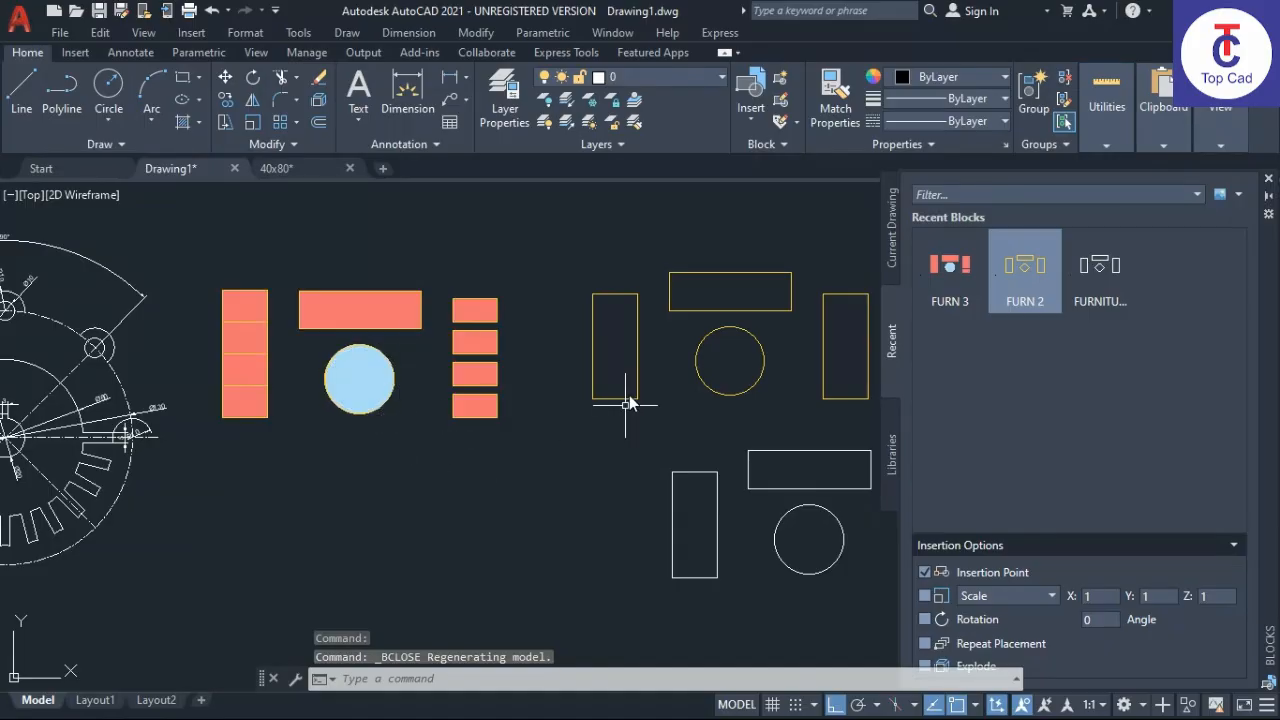
pyautogui.moveTo(623, 400)
pyautogui.mouseDown(button='middle')
pyautogui.moveTo(609, 337)
pyautogui.moveTo(586, 323)
pyautogui.mouseUp(button='middle')
pyautogui.moveTo(677, 366); pyautogui.dragTo(540, 396, button='middle')
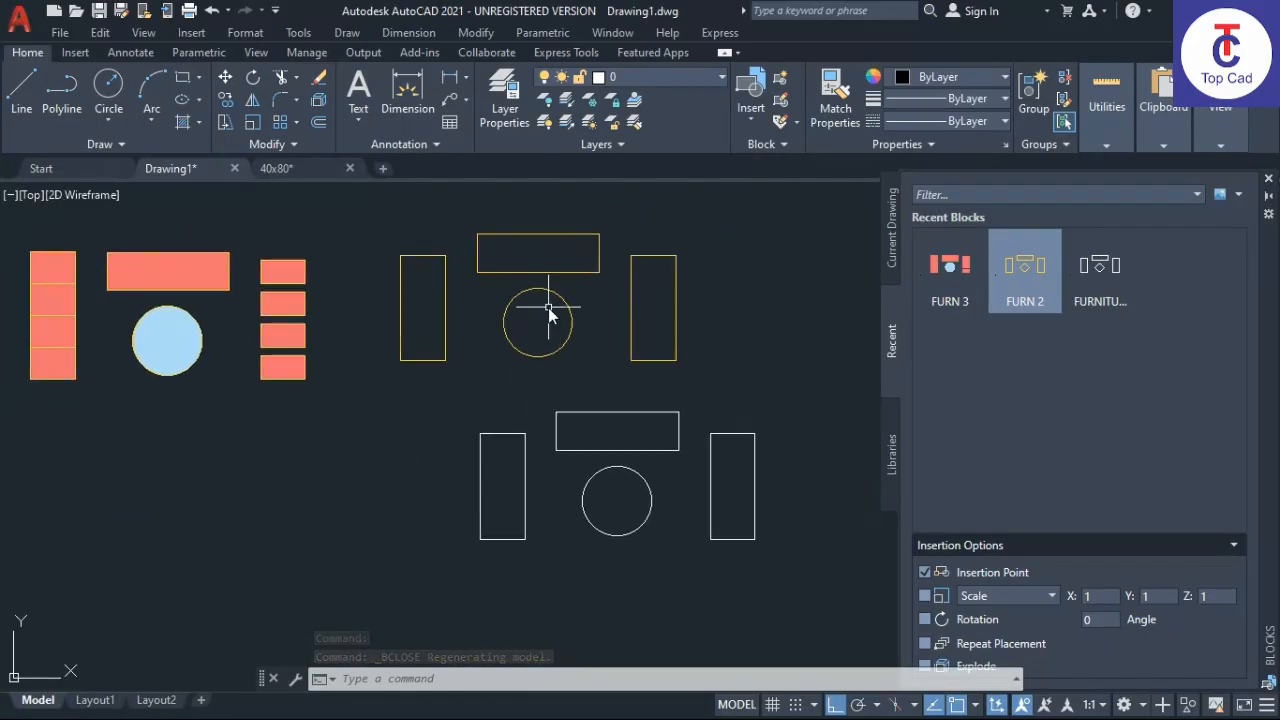
pyautogui.moveTo(575, 452); pyautogui.dragTo(557, 371, button='middle')
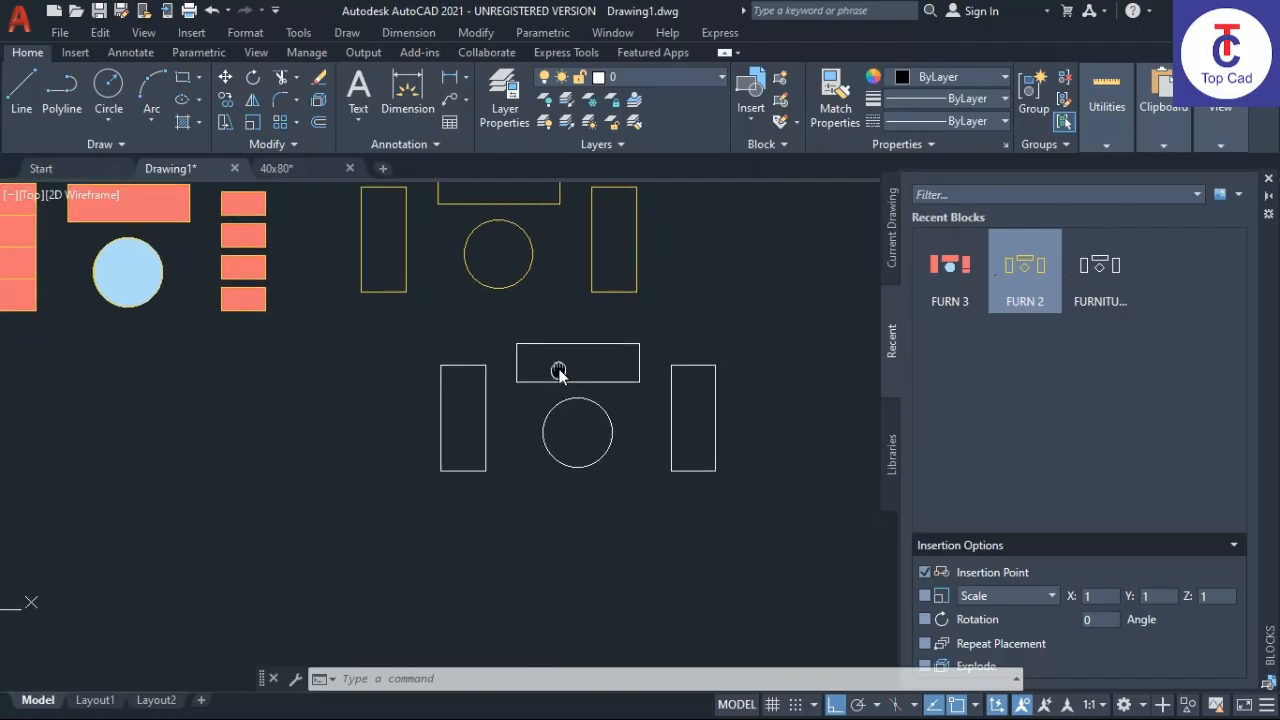
pyautogui.write('rec')
pyautogui.press('Return')
pyautogui.press('Escape')
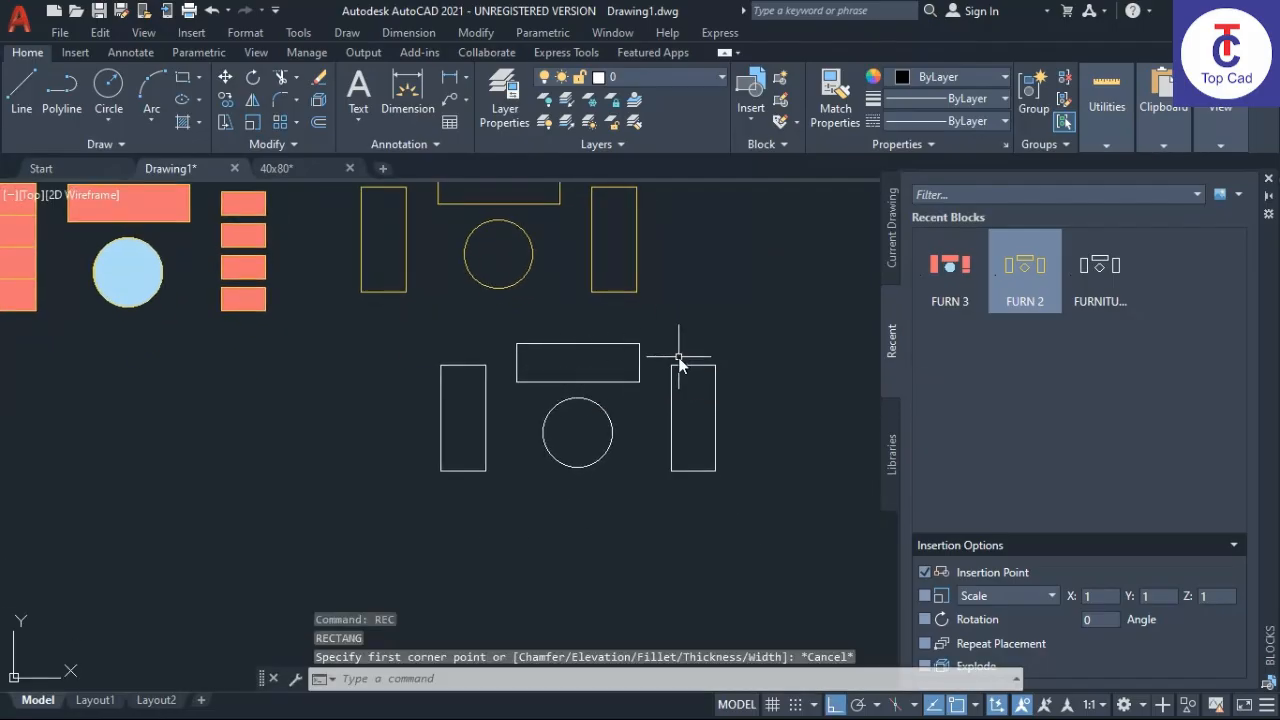
# - Explode the white furniture block below the yellow set
pyautogui.write('x')
pyautogui.press('Return')
pyautogui.click(726, 336)
pyautogui.click(442, 526)
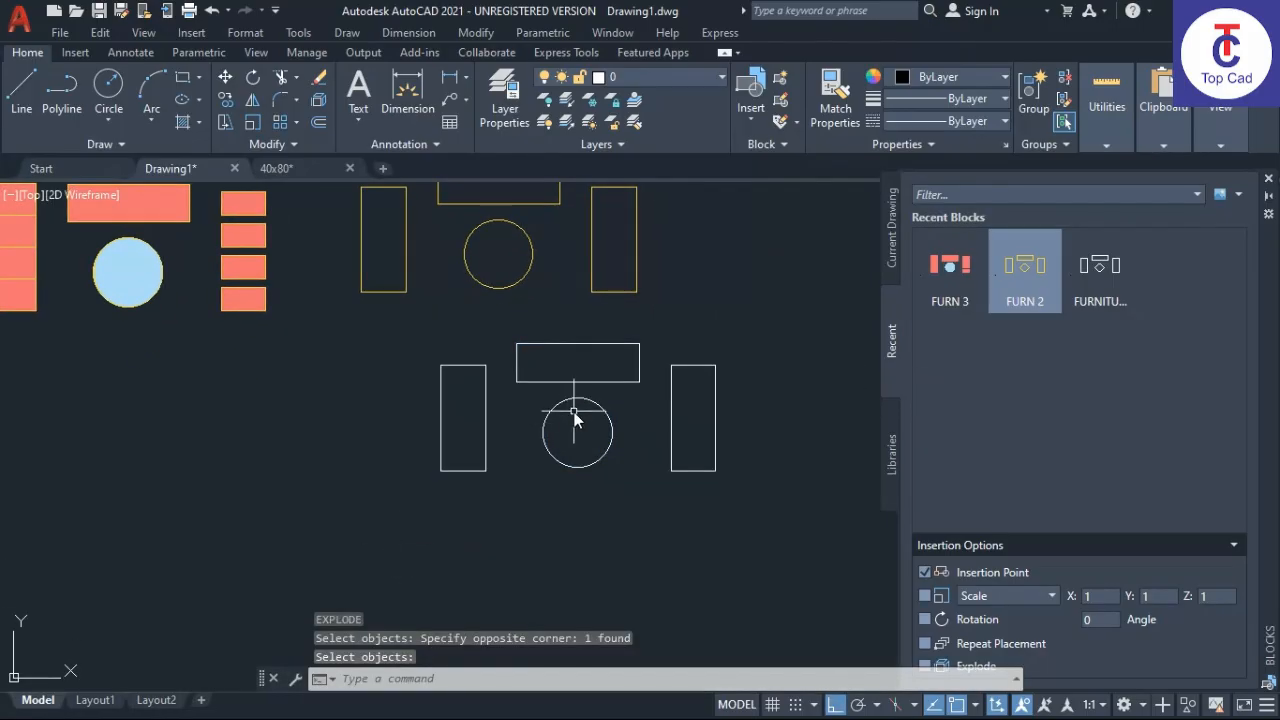
pyautogui.press('Return')
# - Move the four exploded white shapes straight left, to below and between the hatched and yellow furniture sets
pyautogui.write('m')
pyautogui.press('Return')
pyautogui.click(715, 356)
pyautogui.click(400, 515)
pyautogui.press('Return')
pyautogui.click(555, 391)
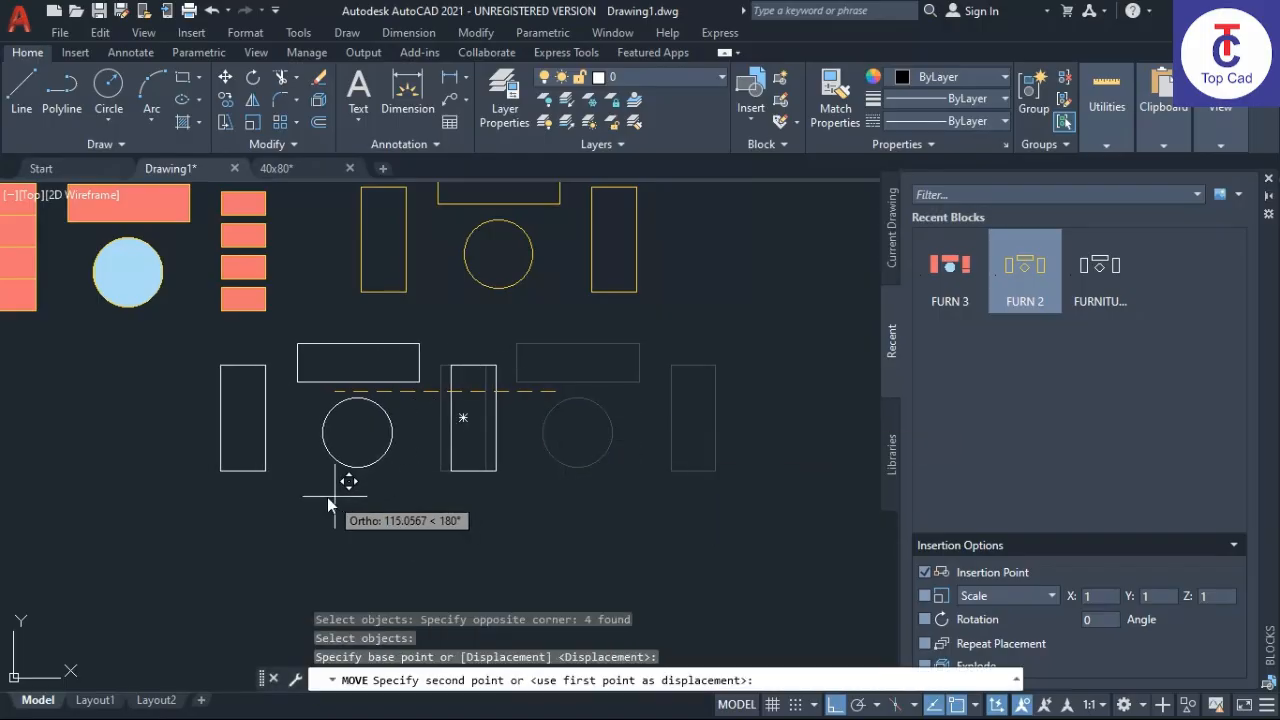
pyautogui.click(279, 512)
pyautogui.moveTo(341, 409)
pyautogui.mouseDown(button='middle')
pyautogui.moveTo(500, 406)
pyautogui.moveTo(472, 440)
pyautogui.mouseUp(button='middle')
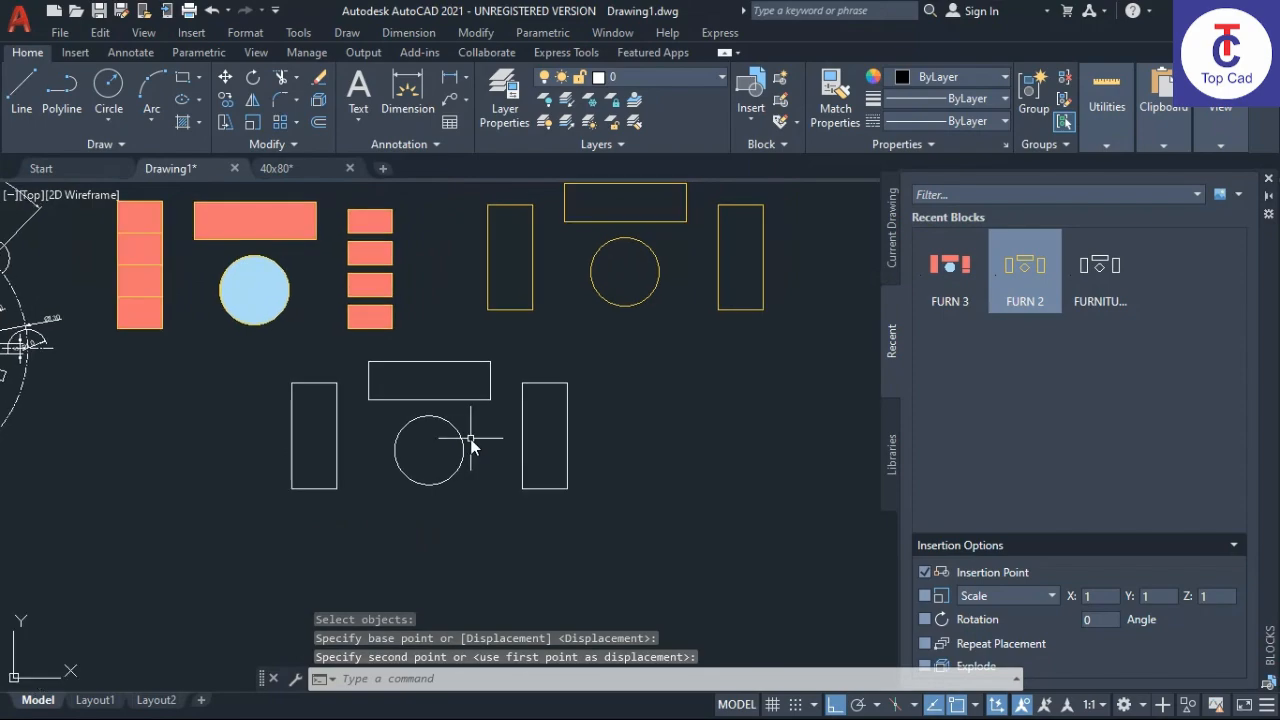
# - Start a block definition named XRY with its base point at the white circle's centre and the four white shapes as objects
pyautogui.scroll(2, 453, 387)
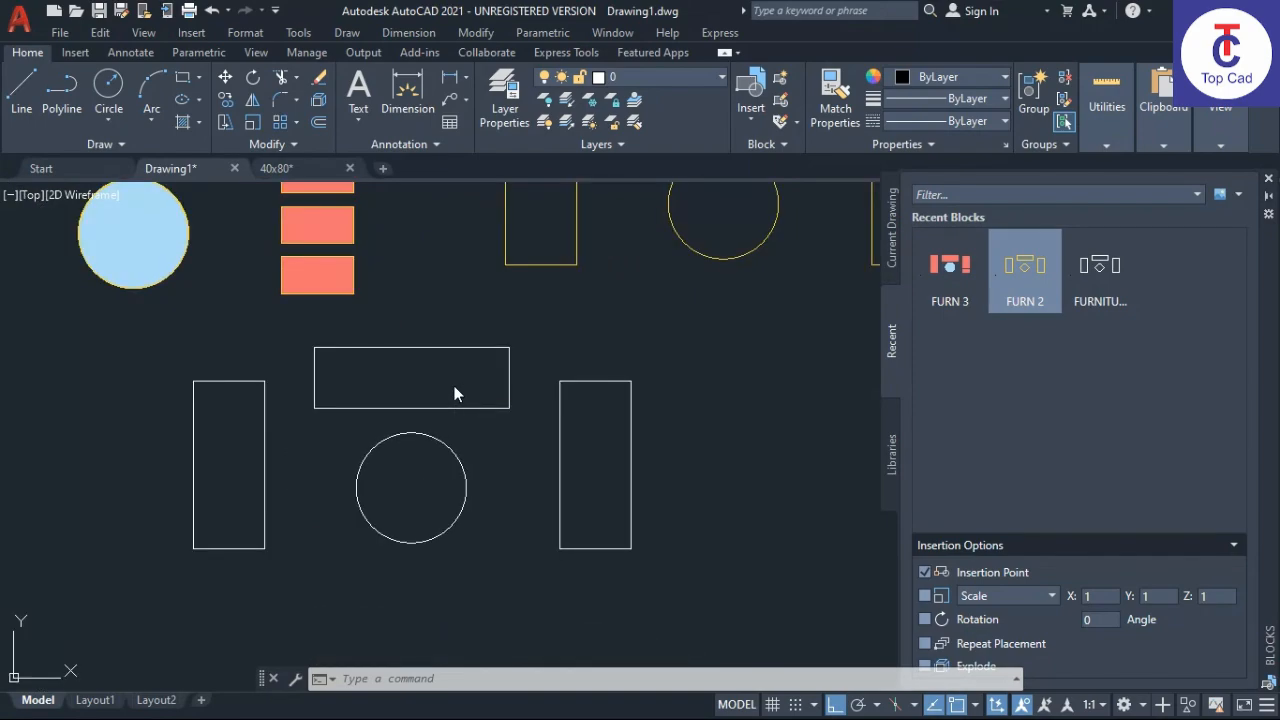
pyautogui.write('B')
pyautogui.press('Return')
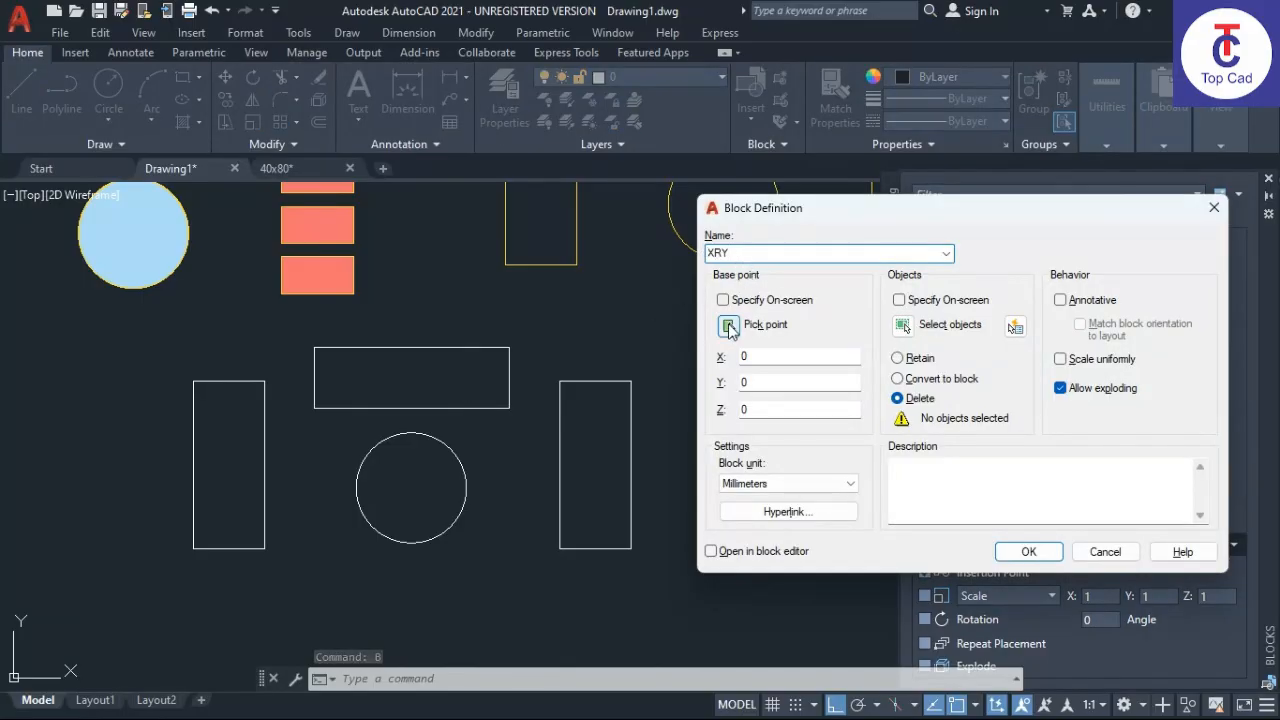
pyautogui.click(728, 326)
pyautogui.click(410, 488)
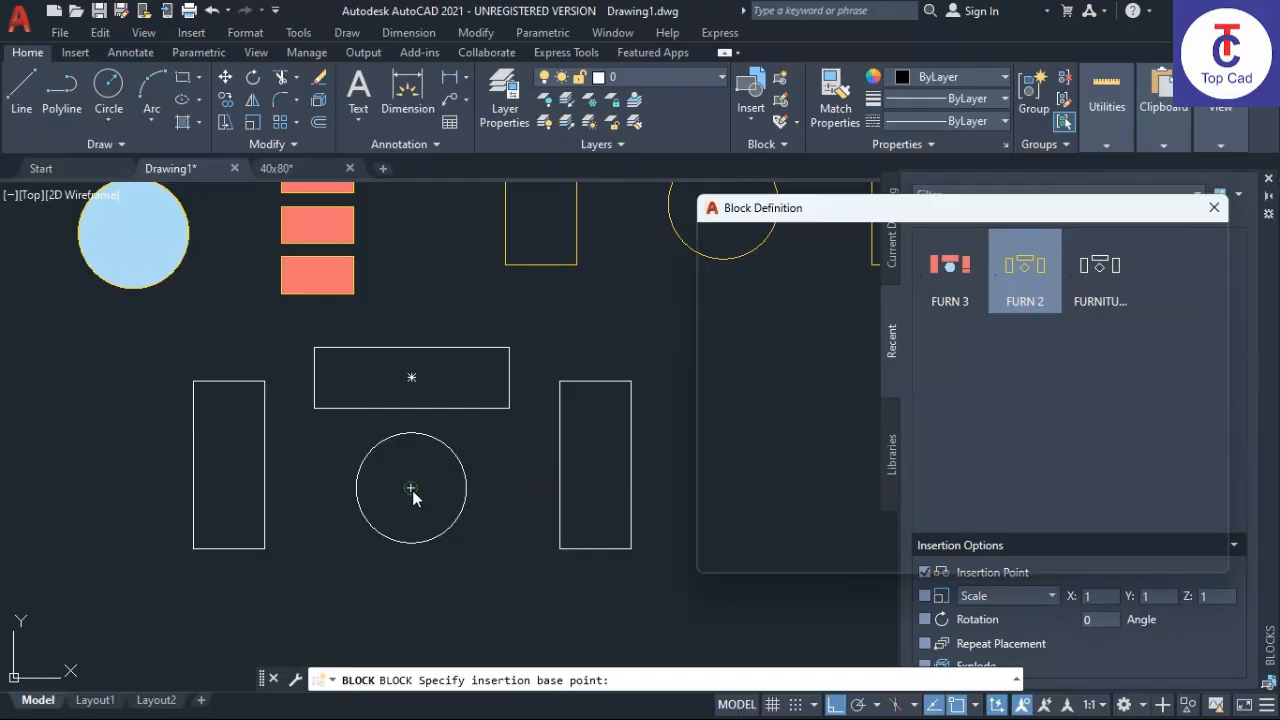
pyautogui.click(903, 324)
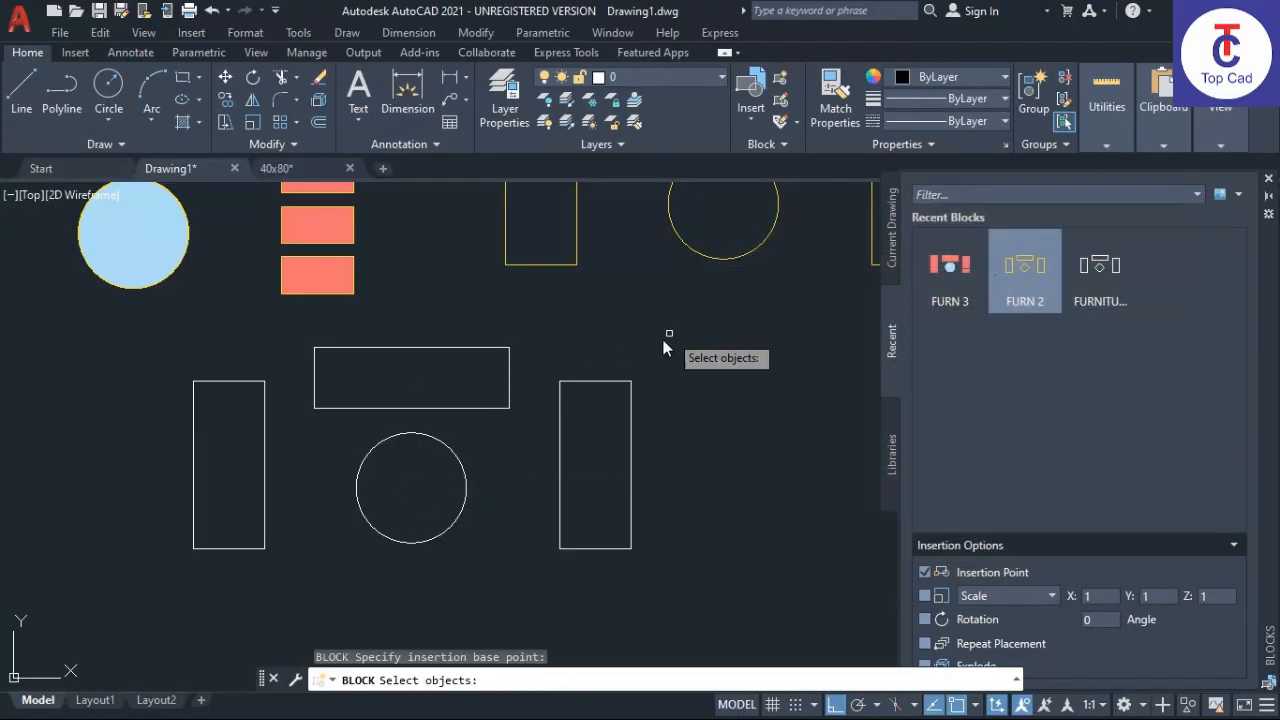
pyautogui.click(667, 335)
pyautogui.click(171, 590)
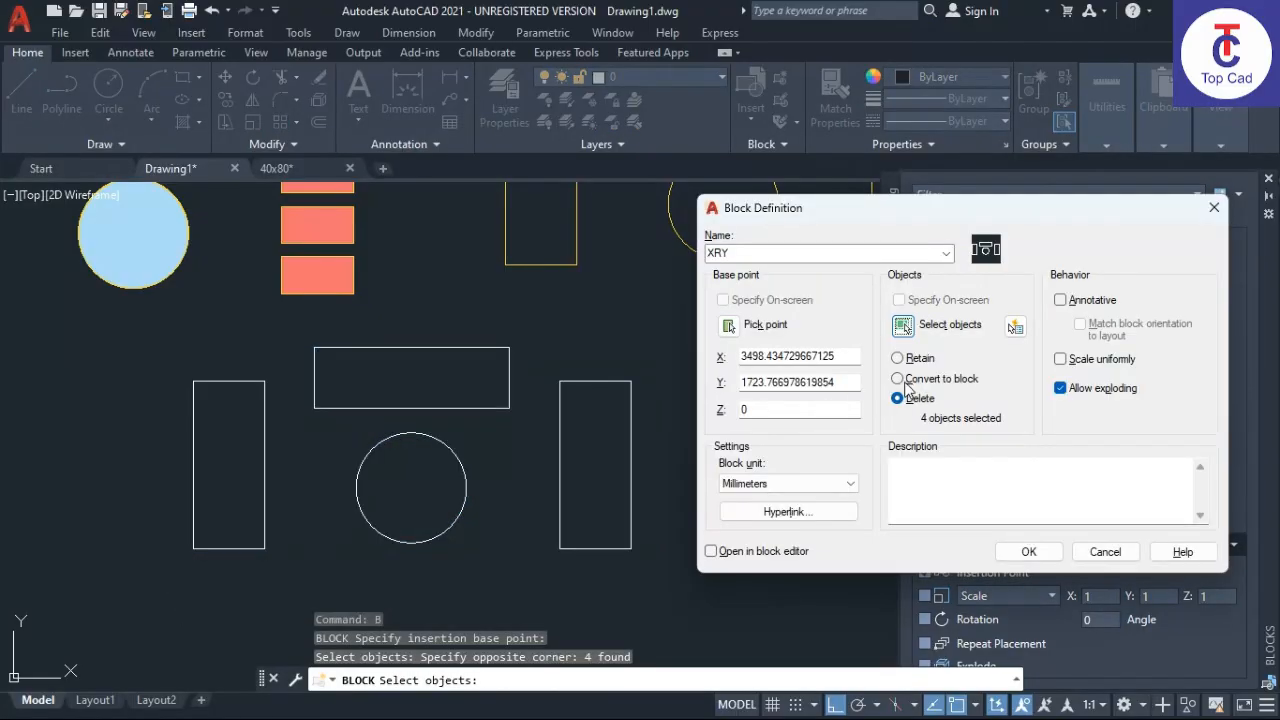
# - Choose Convert to block, turn off Allow exploding, and create the XRY block
pyautogui.click(909, 384)
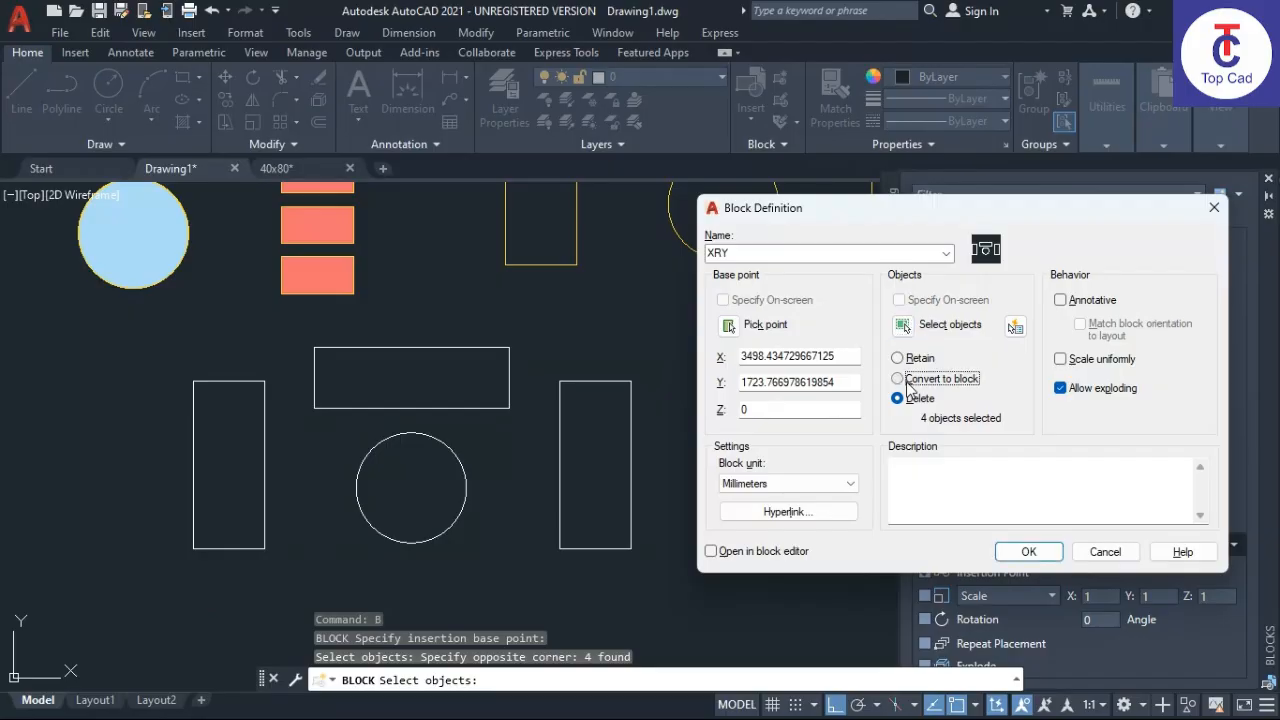
pyautogui.click(1061, 390)
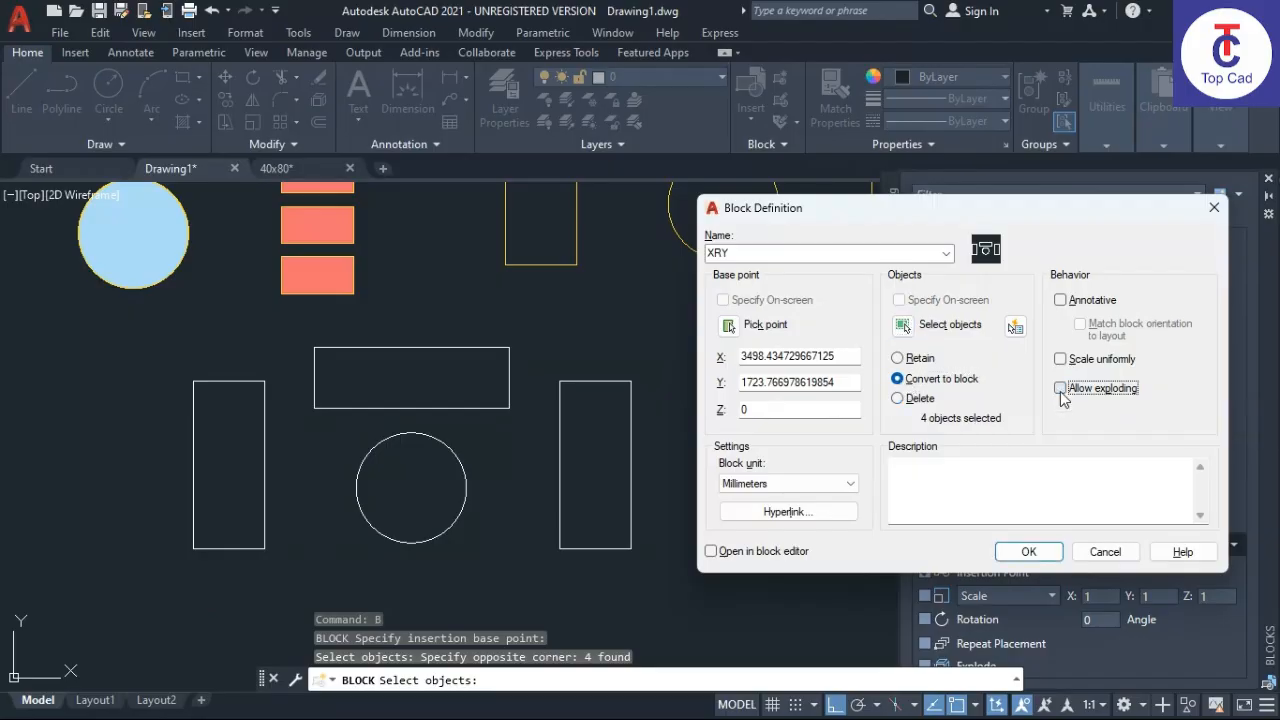
pyautogui.click(1027, 551)
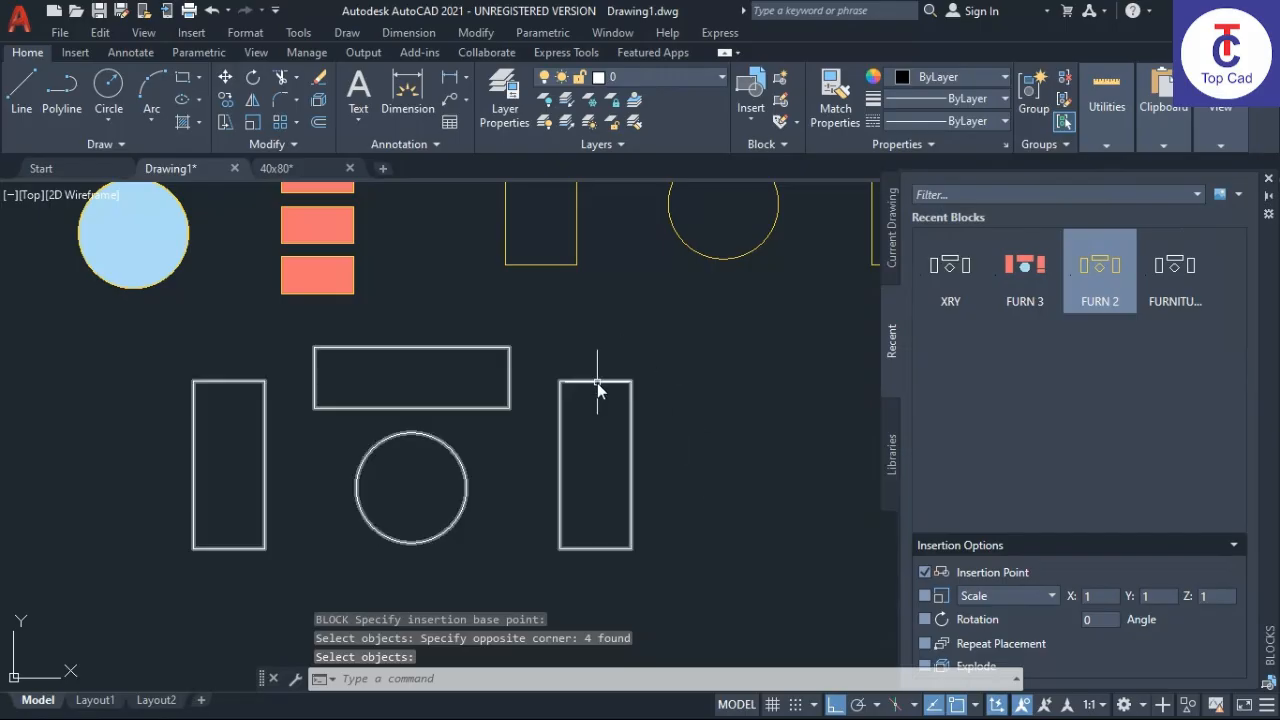
# - Try twice to explode the XRY block, selecting it at its right-hand rectangle
pyautogui.write('x')
pyautogui.press('Return')
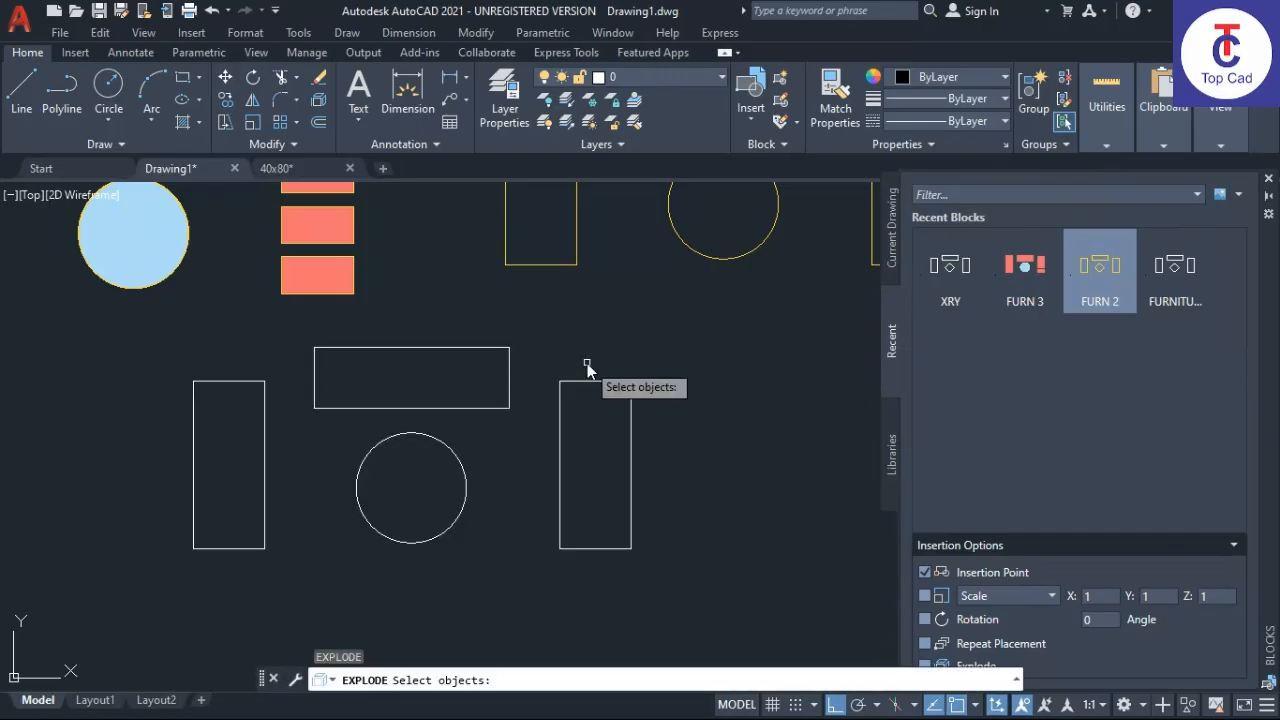
pyautogui.click(587, 363)
pyautogui.click(577, 393)
pyautogui.press('Return')
pyautogui.click(589, 381)
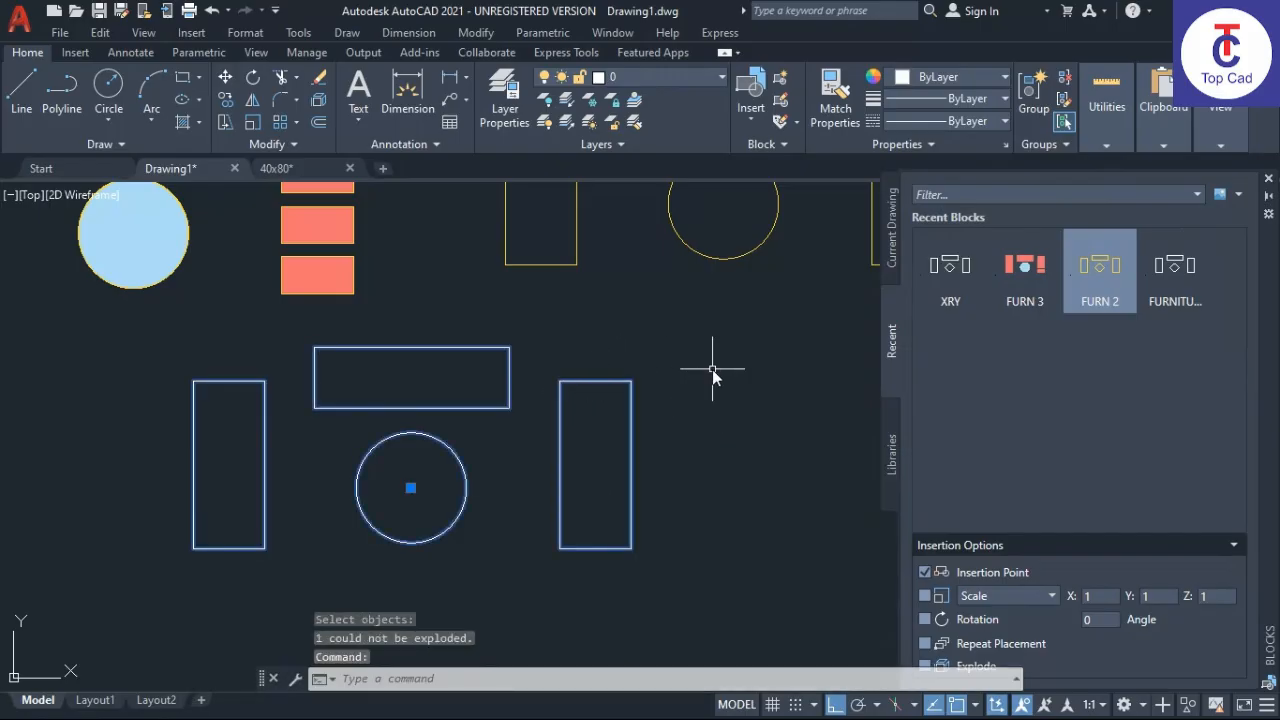
pyautogui.click(689, 370)
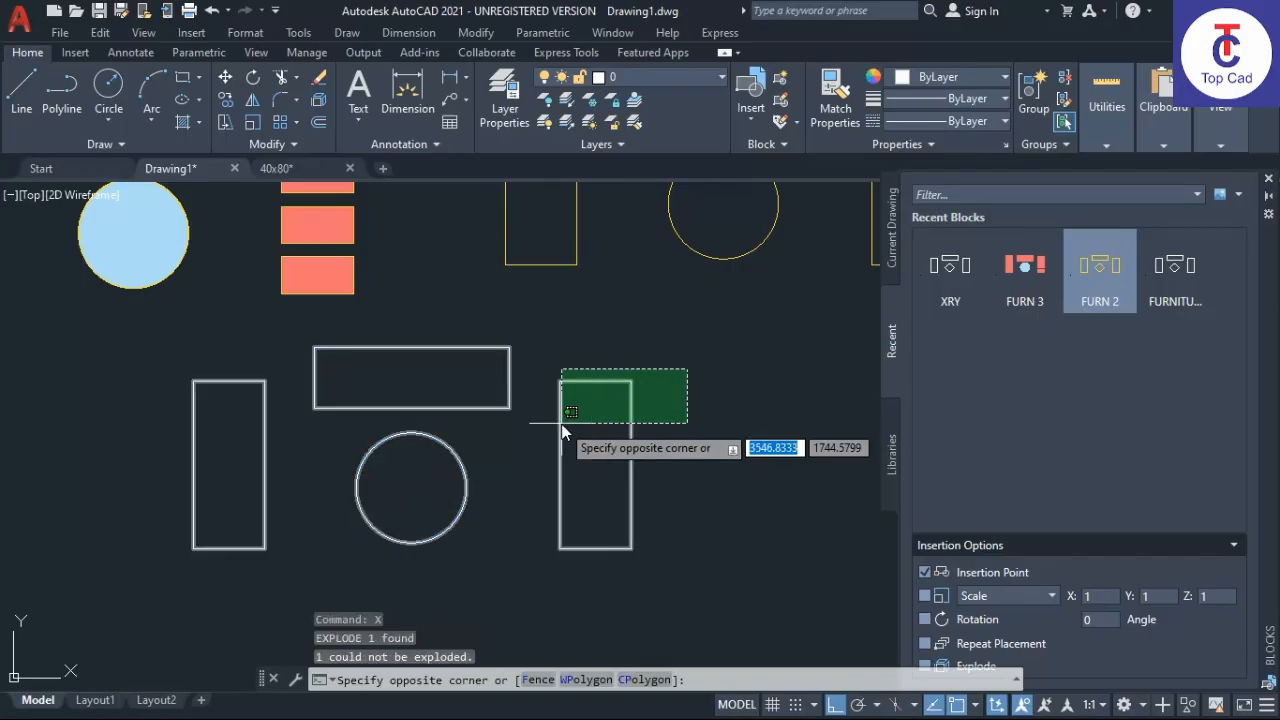
pyautogui.click(573, 420)
pyautogui.write('x')
pyautogui.press('Return')
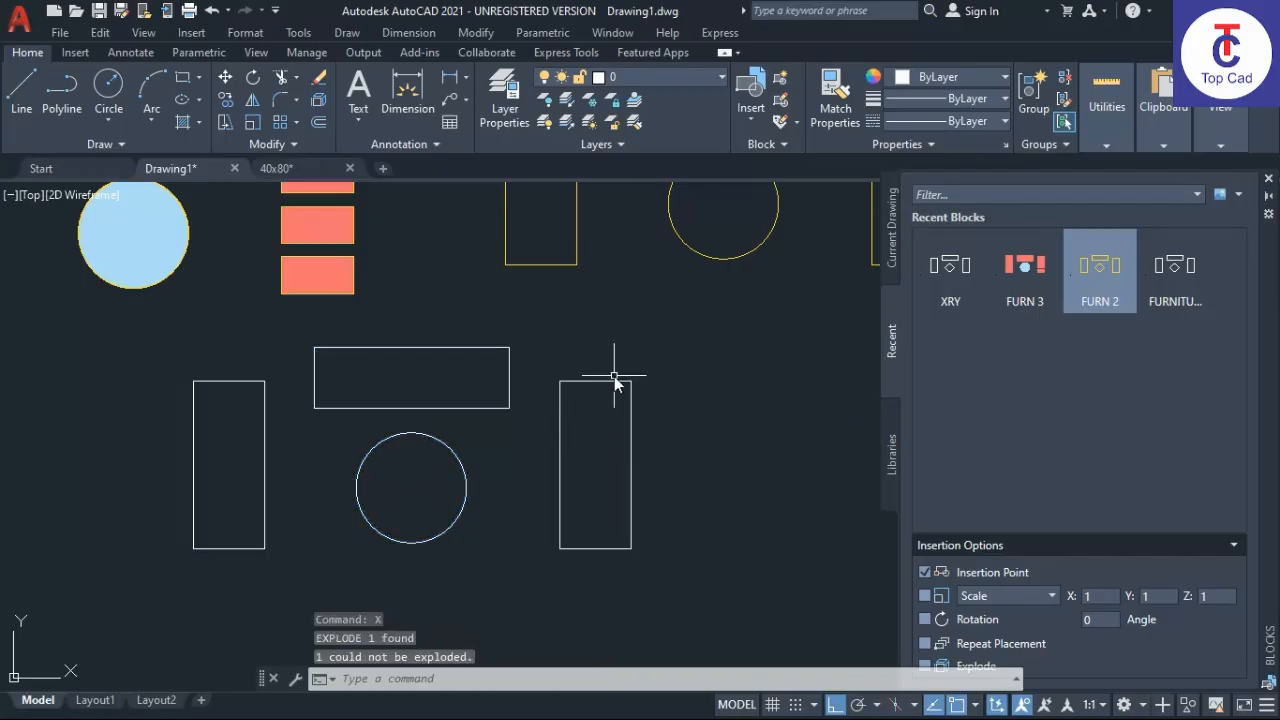
# - Select the XRY block at its right-hand rectangle to check whether it is a single object, and clear the selection
pyautogui.click(614, 380)
pyautogui.click(569, 437)
pyautogui.scroll(-3, 569, 437)
pyautogui.press('Escape')
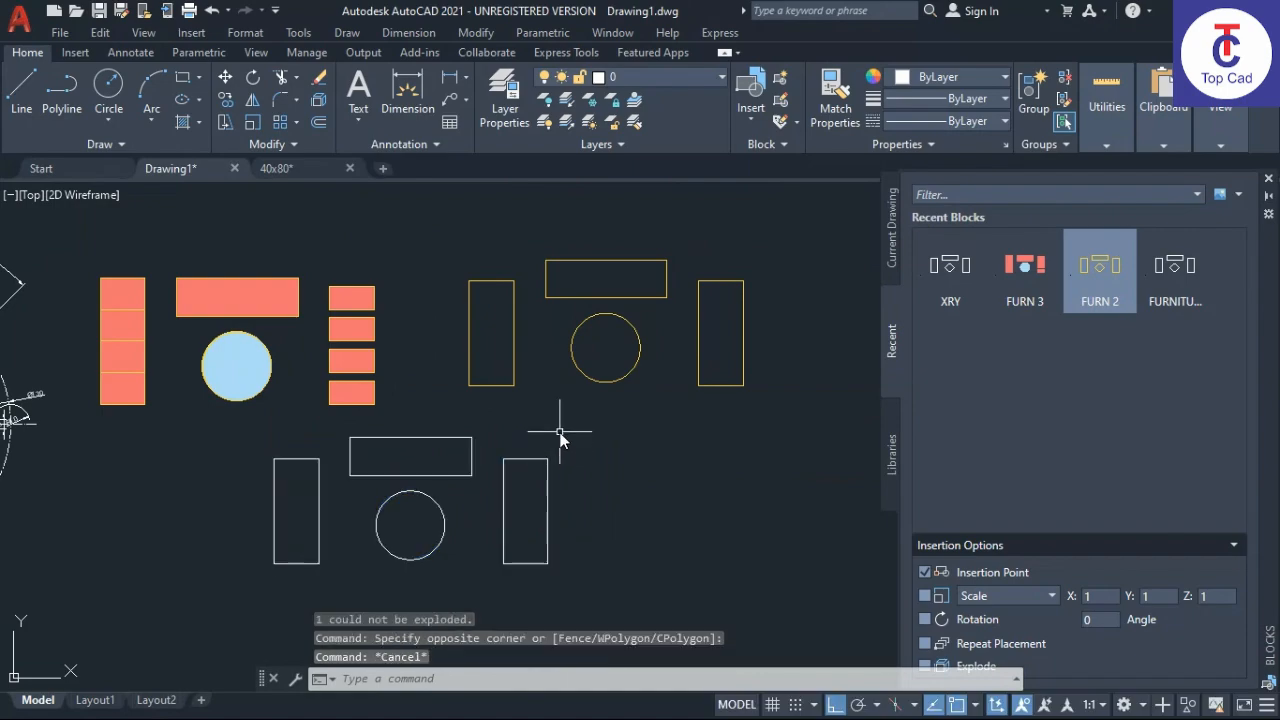
pyautogui.click(560, 437)
pyautogui.click(503, 480)
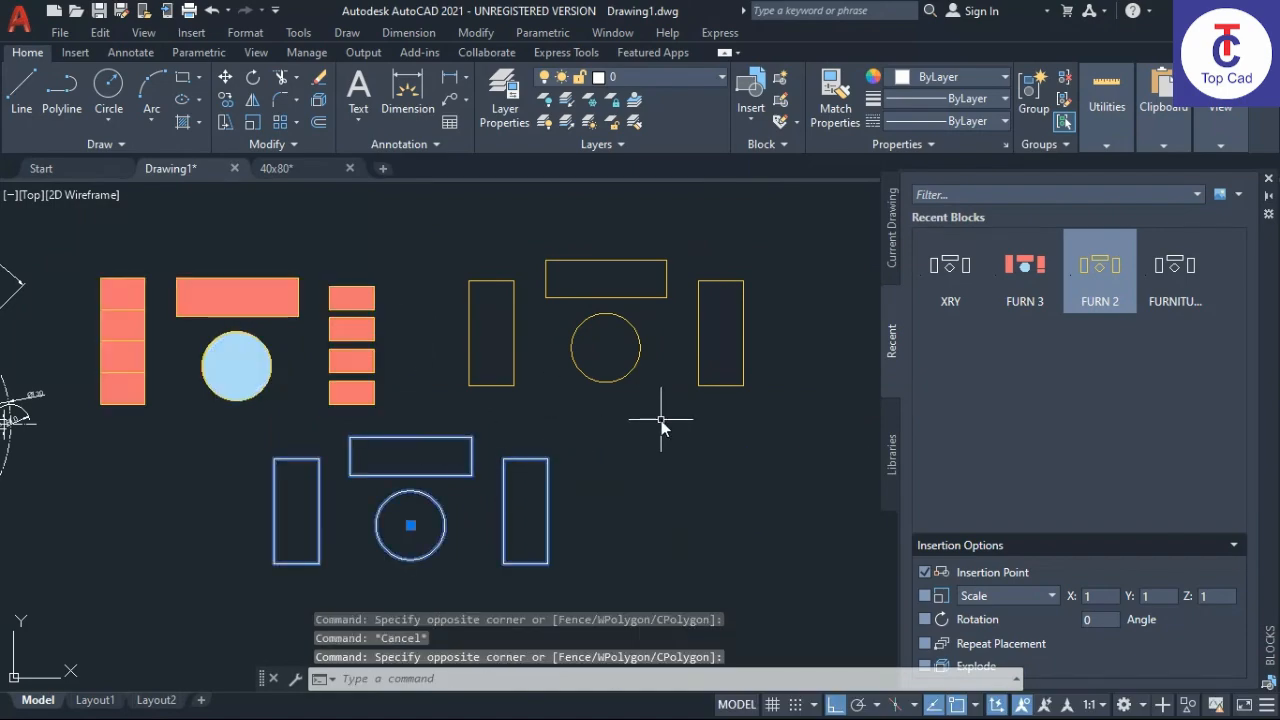
pyautogui.press('Escape')
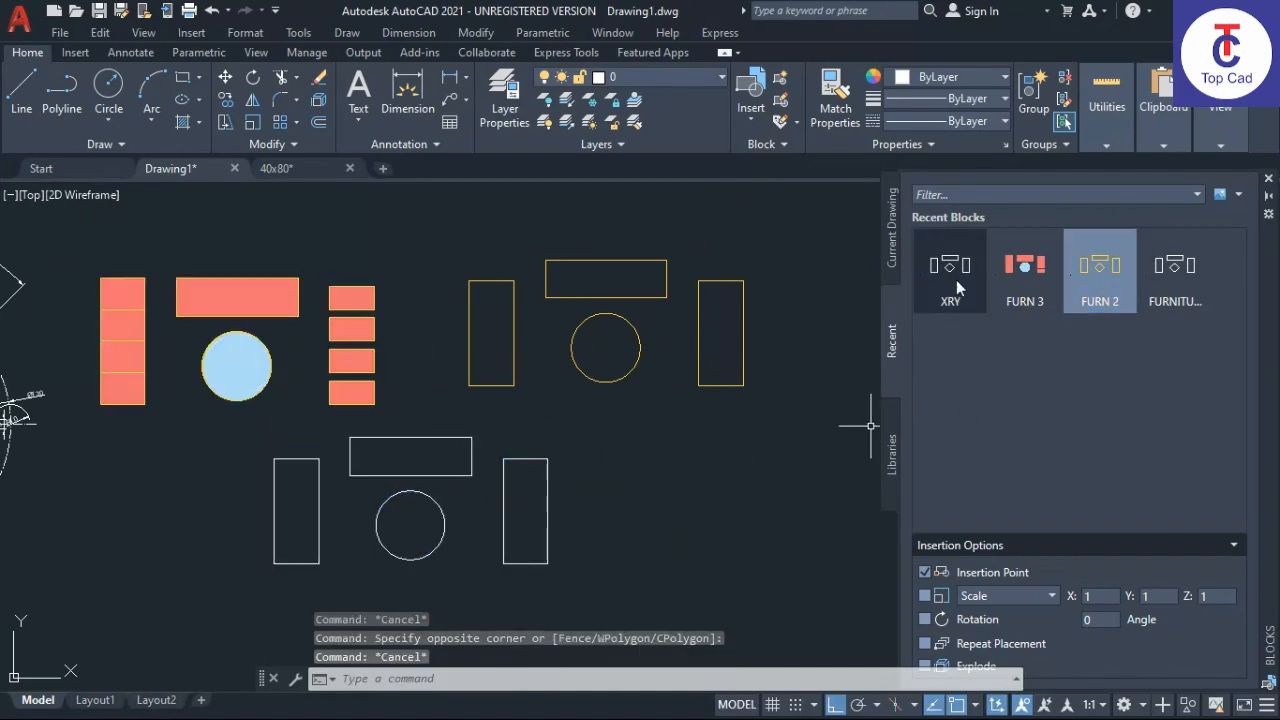